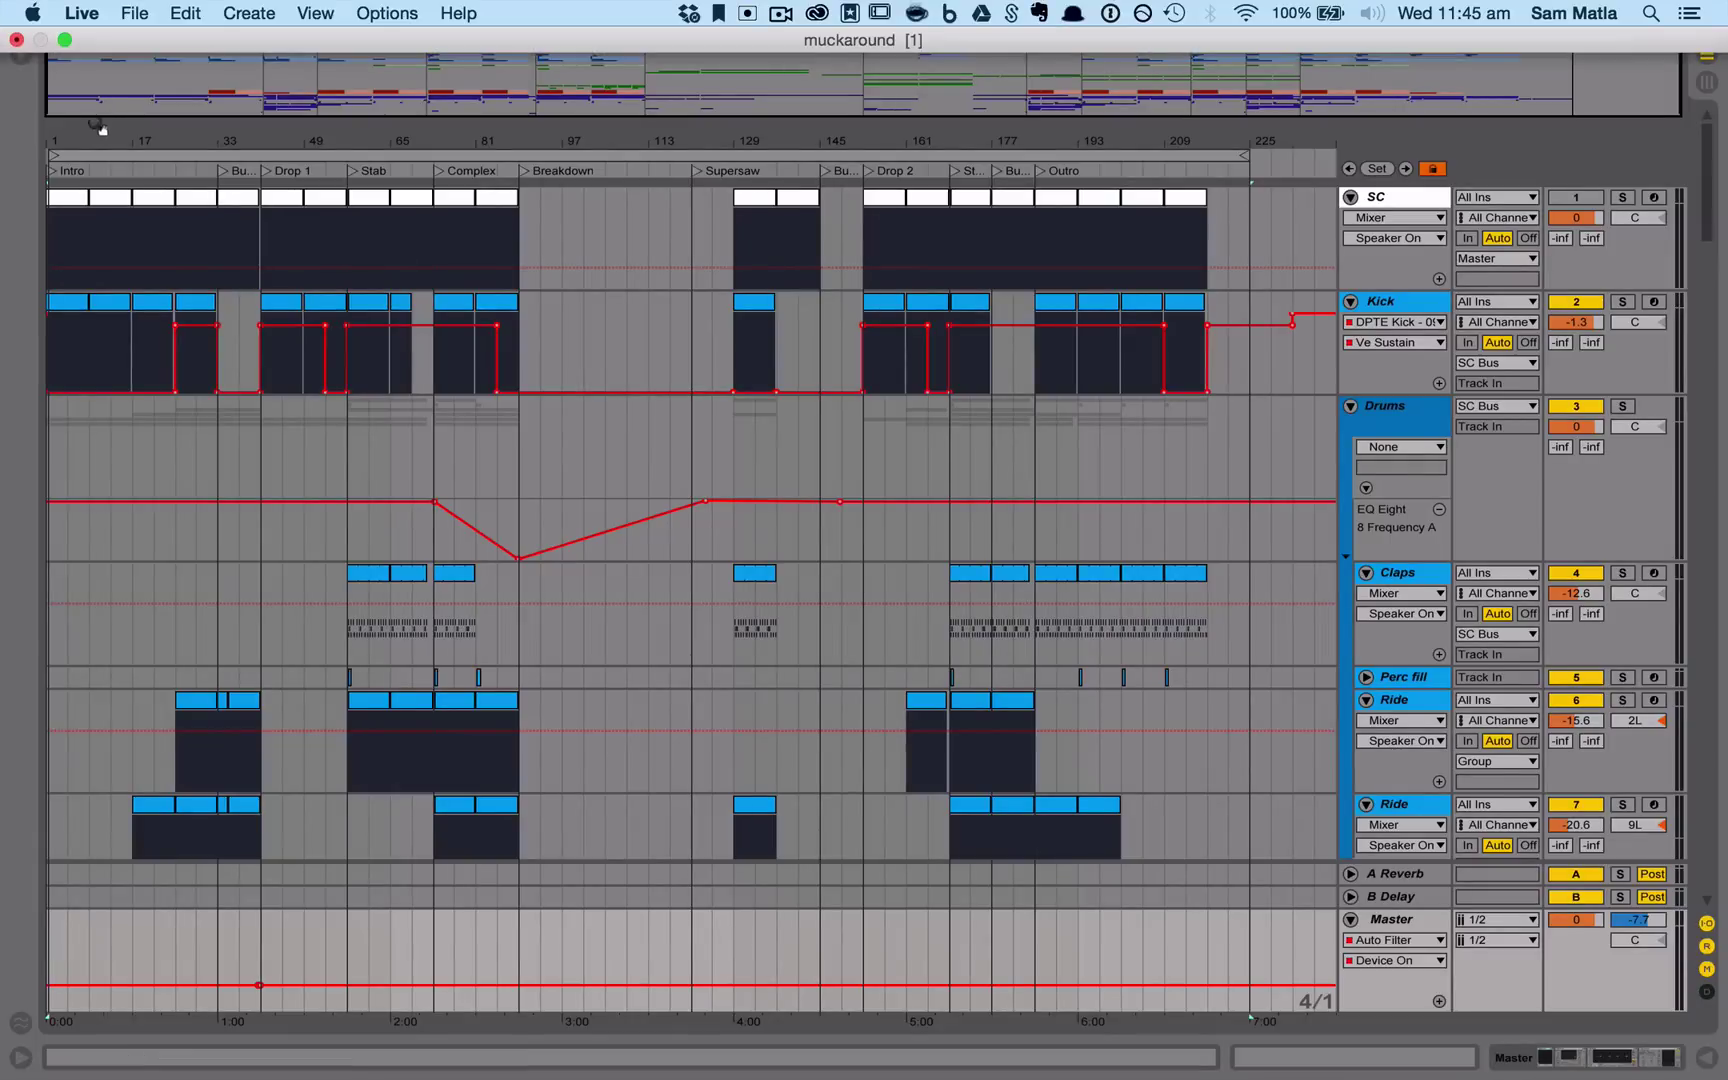
# Show the Kick track's devices and key-map the EQ Eight's on/off switch to computer key 1
pyautogui.moveTo(67, 132)
pyautogui.mouseDown()
pyautogui.moveTo(100, 176)
pyautogui.moveTo(53, 150)
pyautogui.mouseUp()
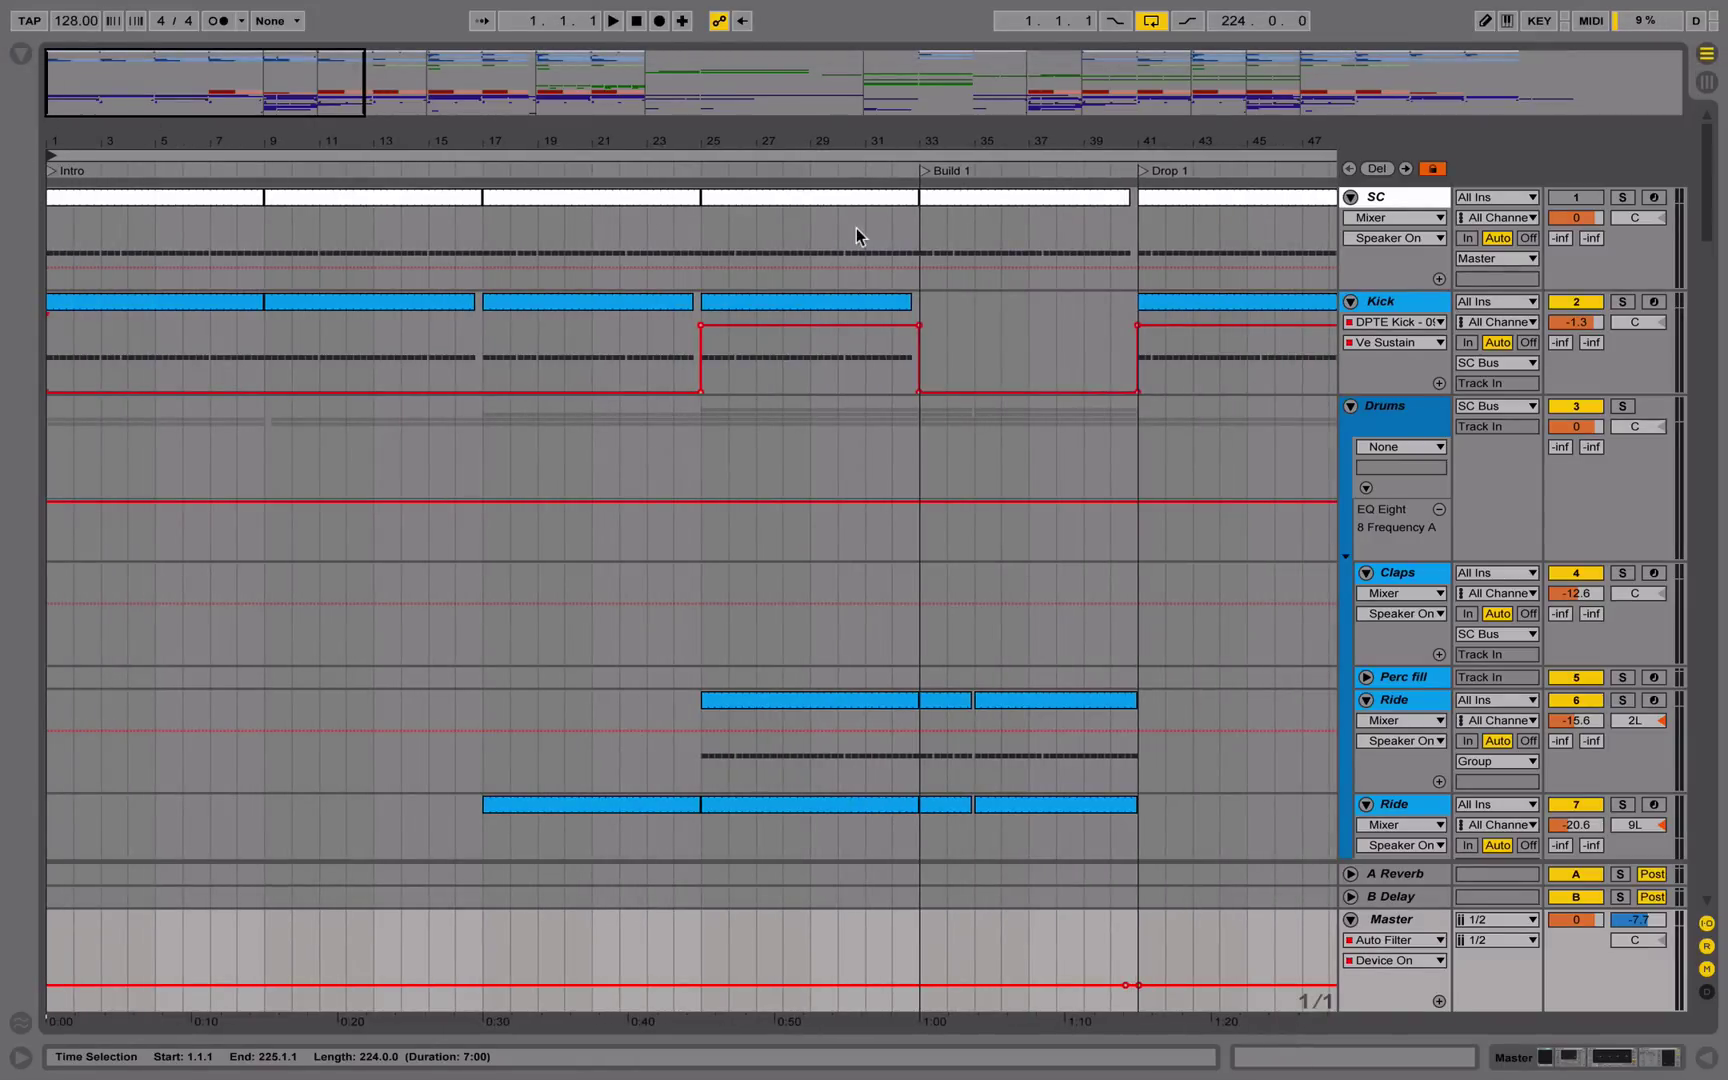
pyautogui.moveTo(317, 71); pyautogui.dragTo(317, 15)
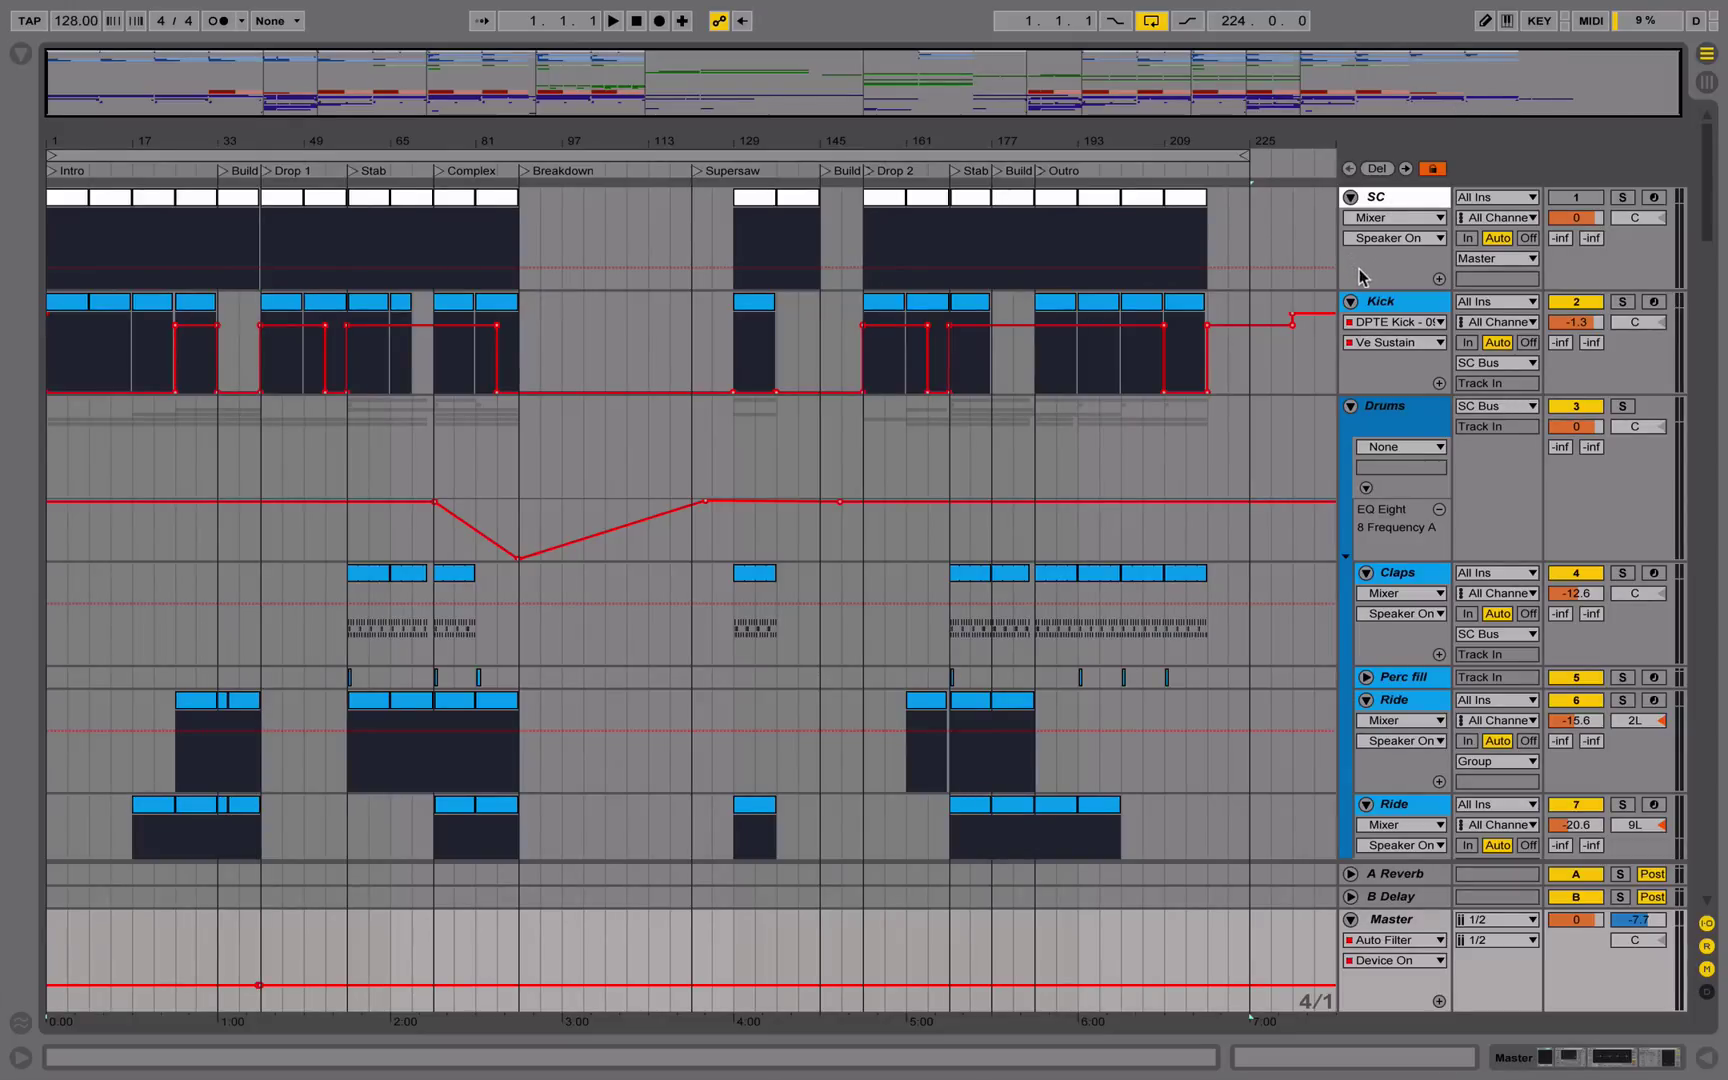
pyautogui.doubleClick(1378, 307)
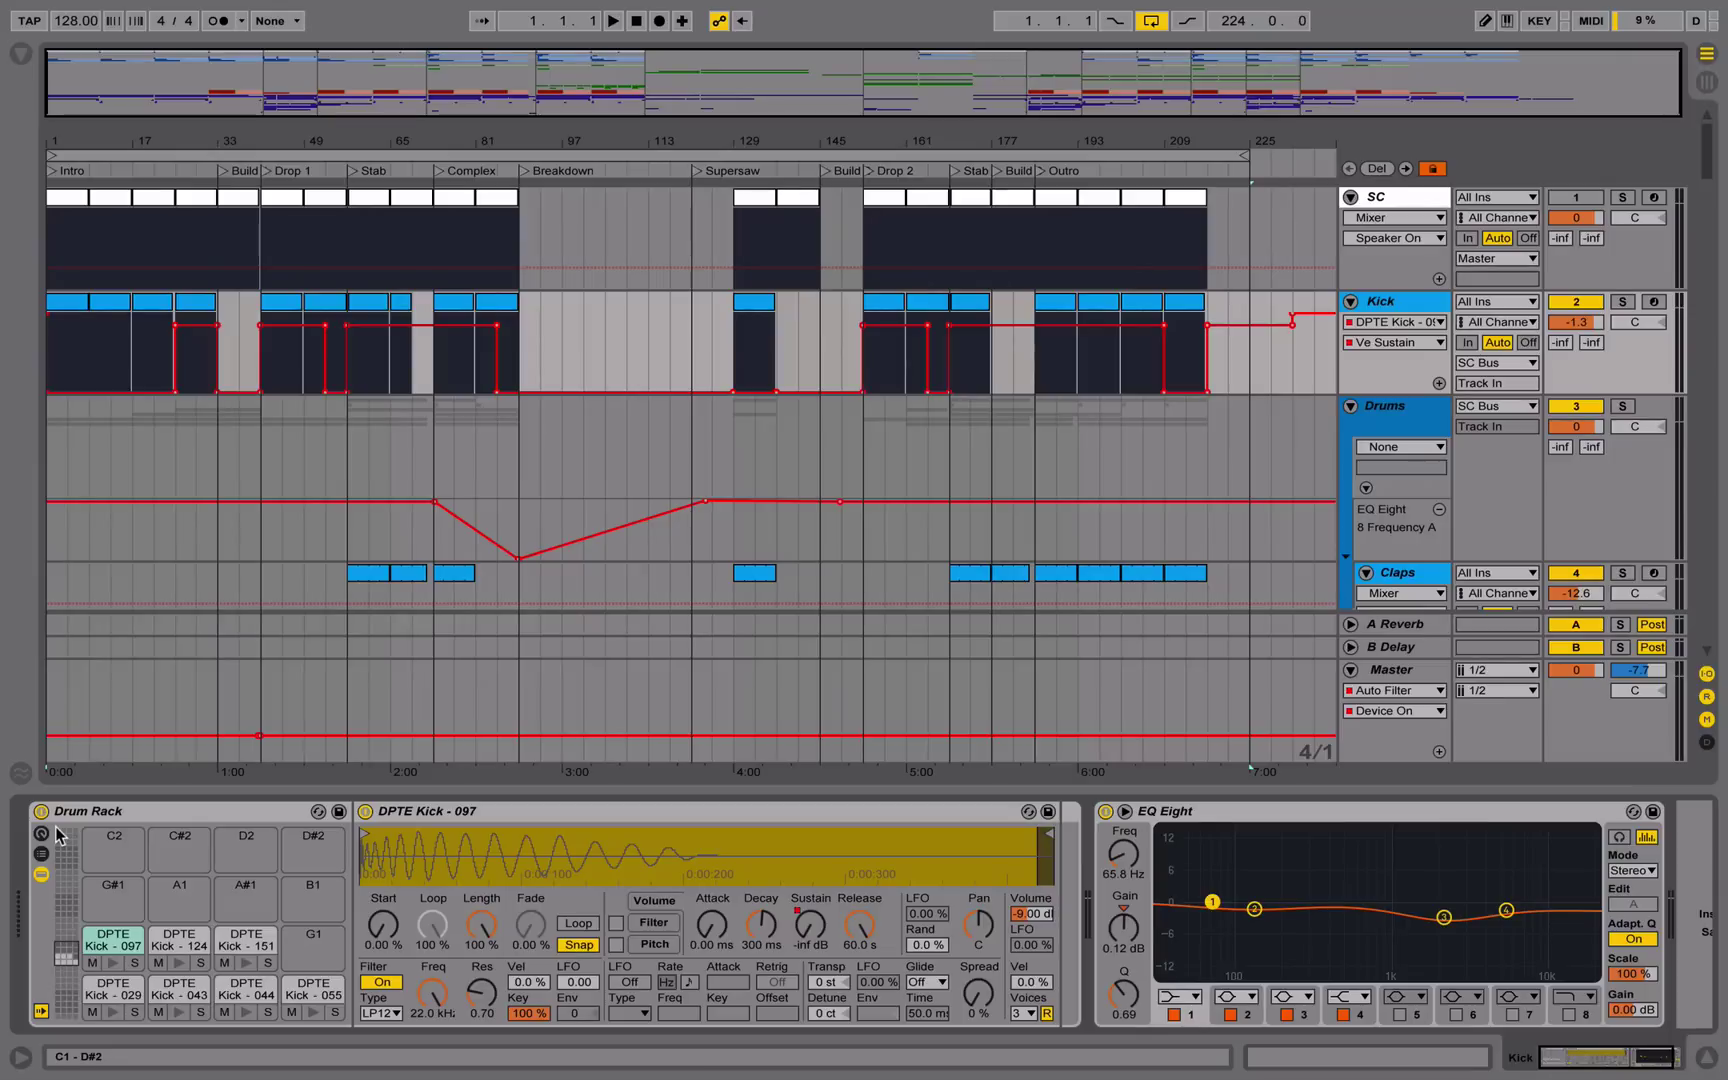
pyautogui.rightClick(1104, 811)
pyautogui.click(1155, 894)
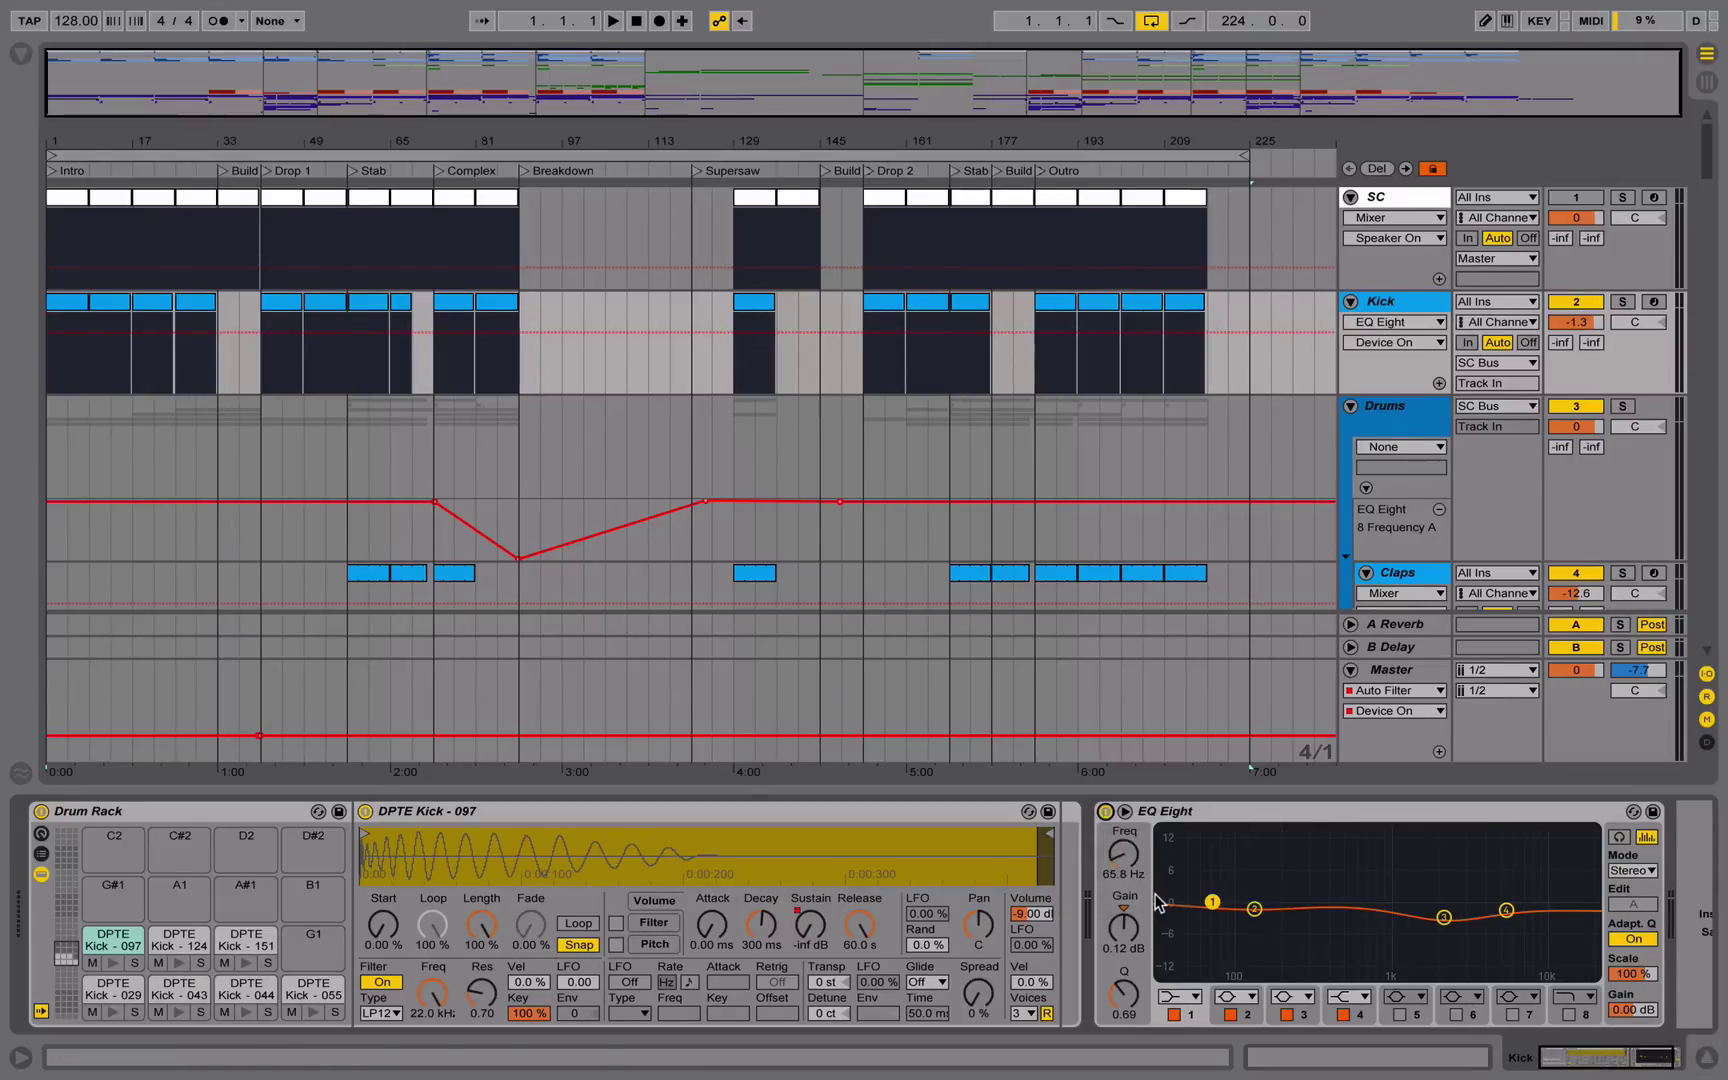
pyautogui.hotkey('ctrl', 'k')
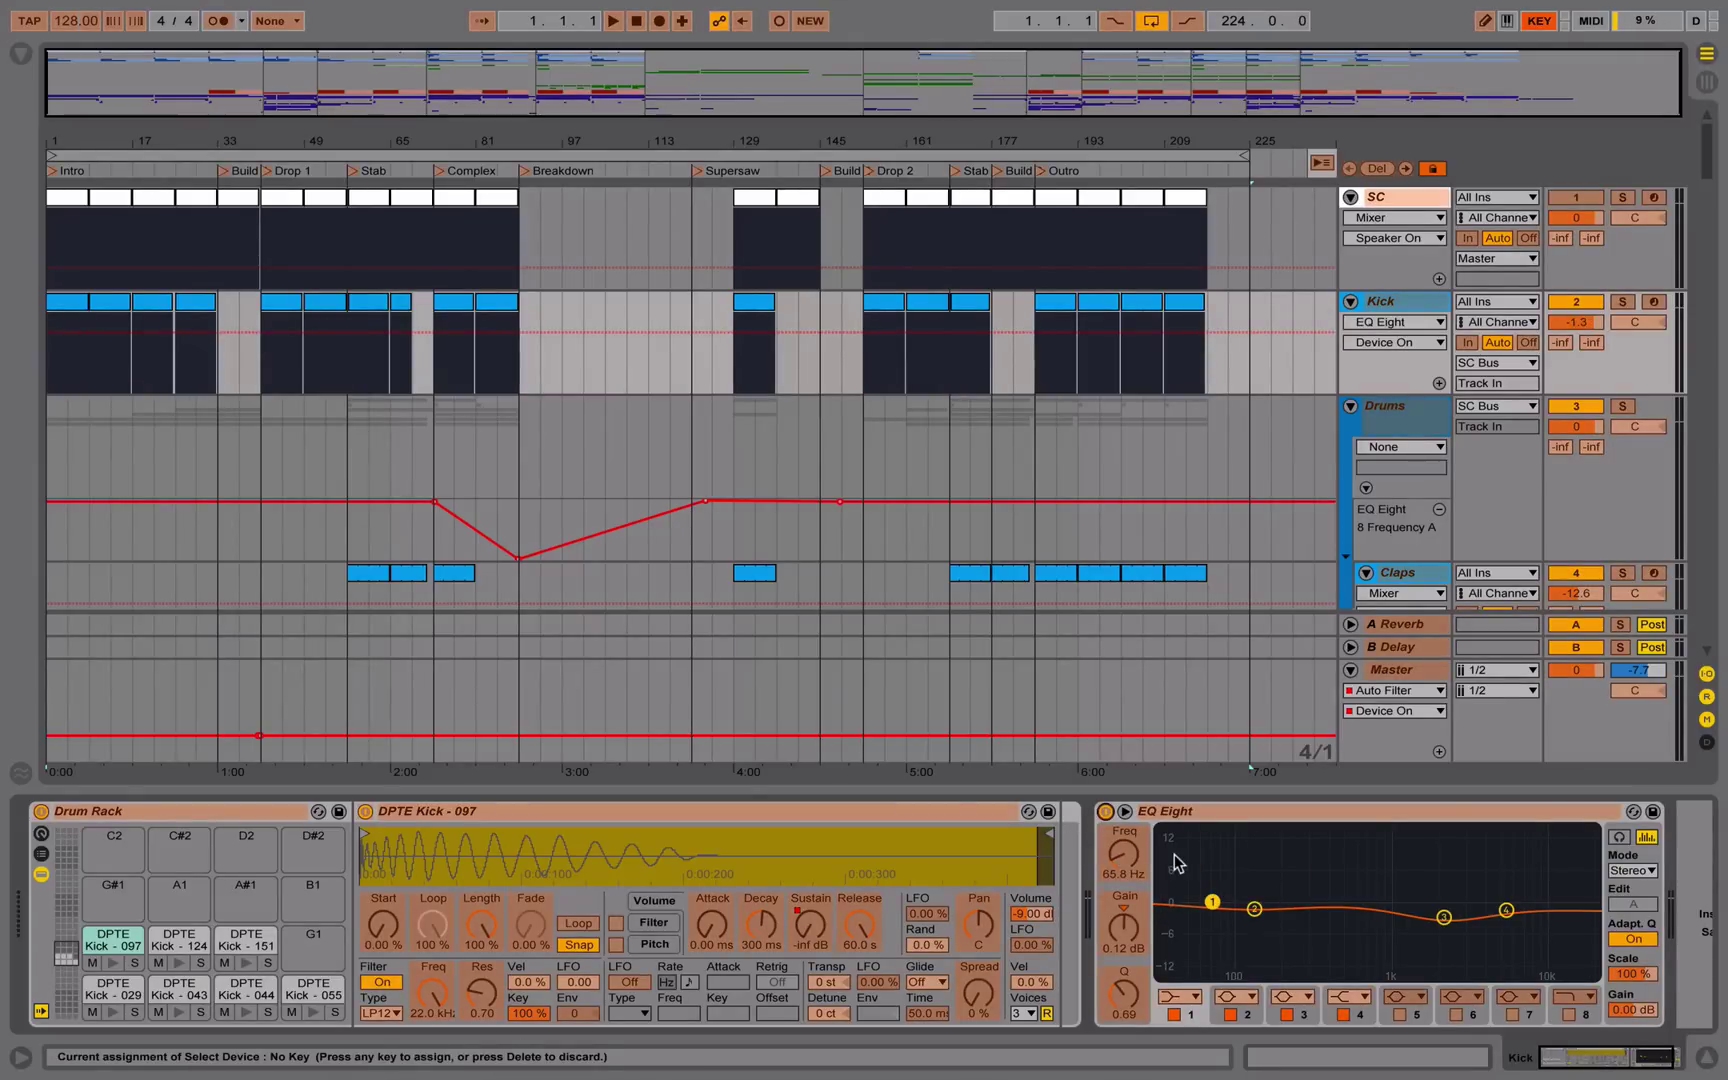
pyautogui.press('1')
pyautogui.press('1')
pyautogui.click(1536, 24)
# Test the key mapping by toggling the Kick track's EQ Eight off and on again
pyautogui.press('1')
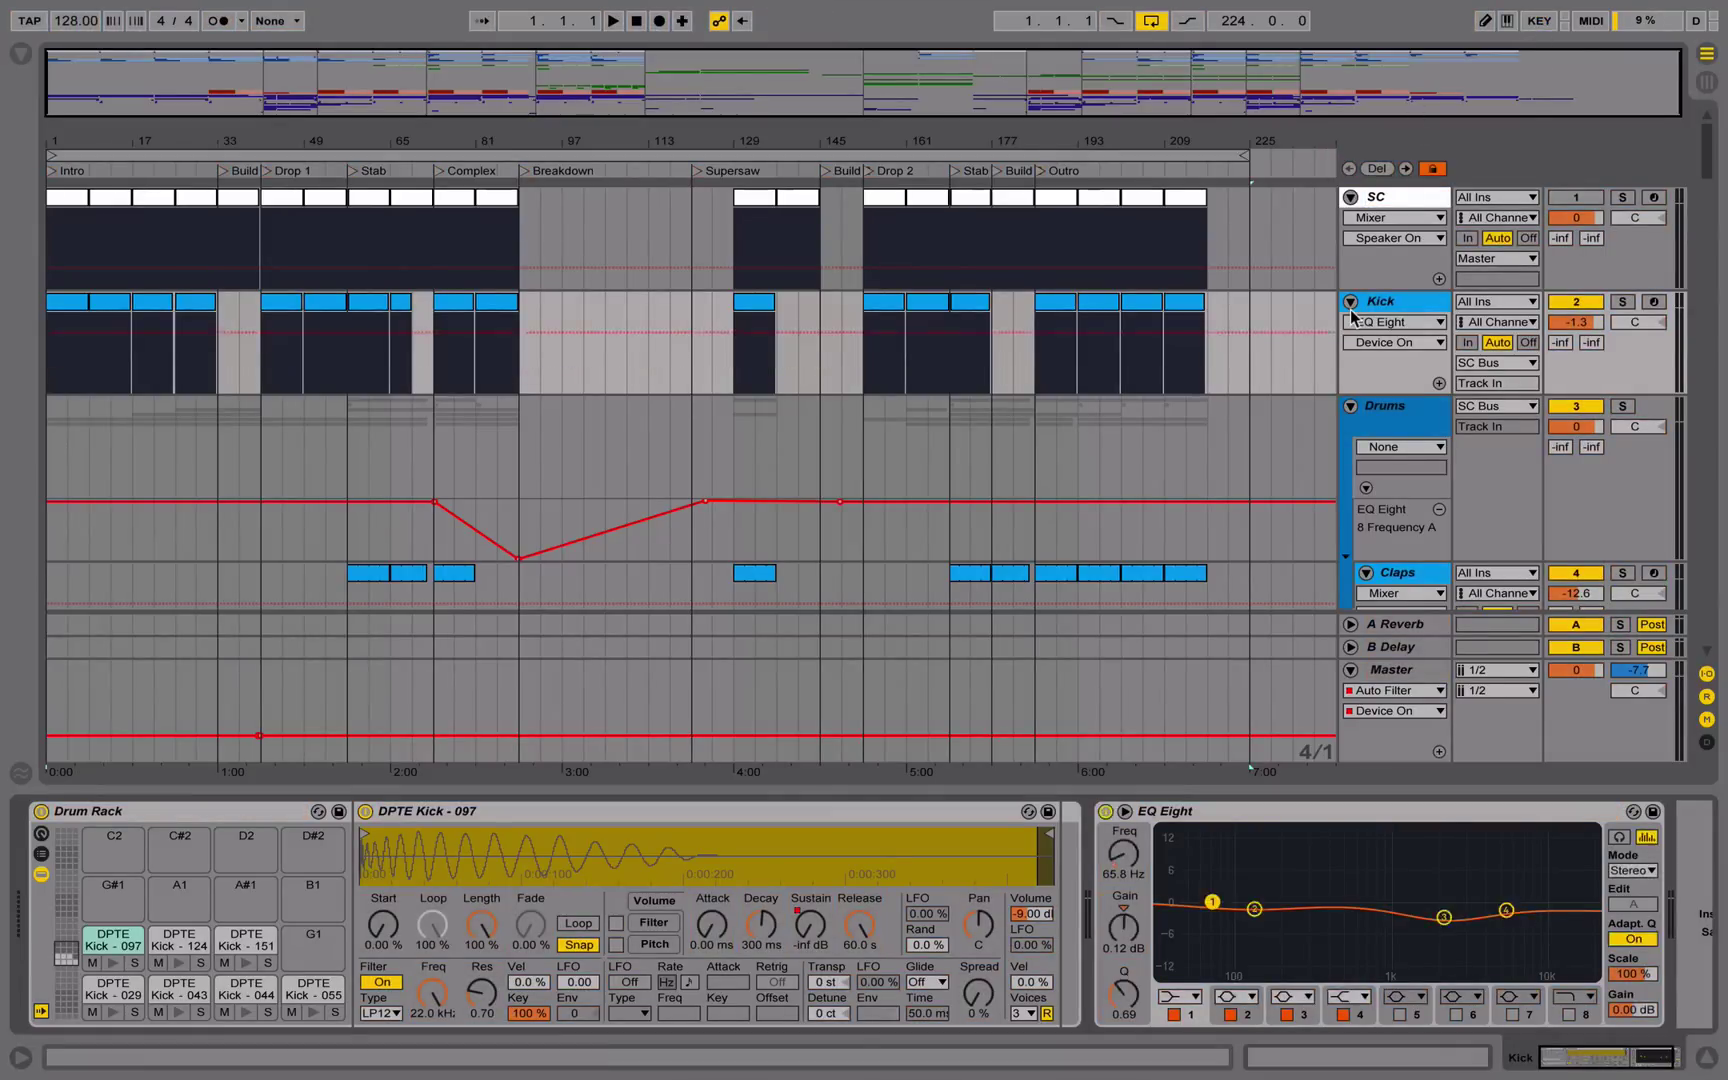
pyautogui.press('1')
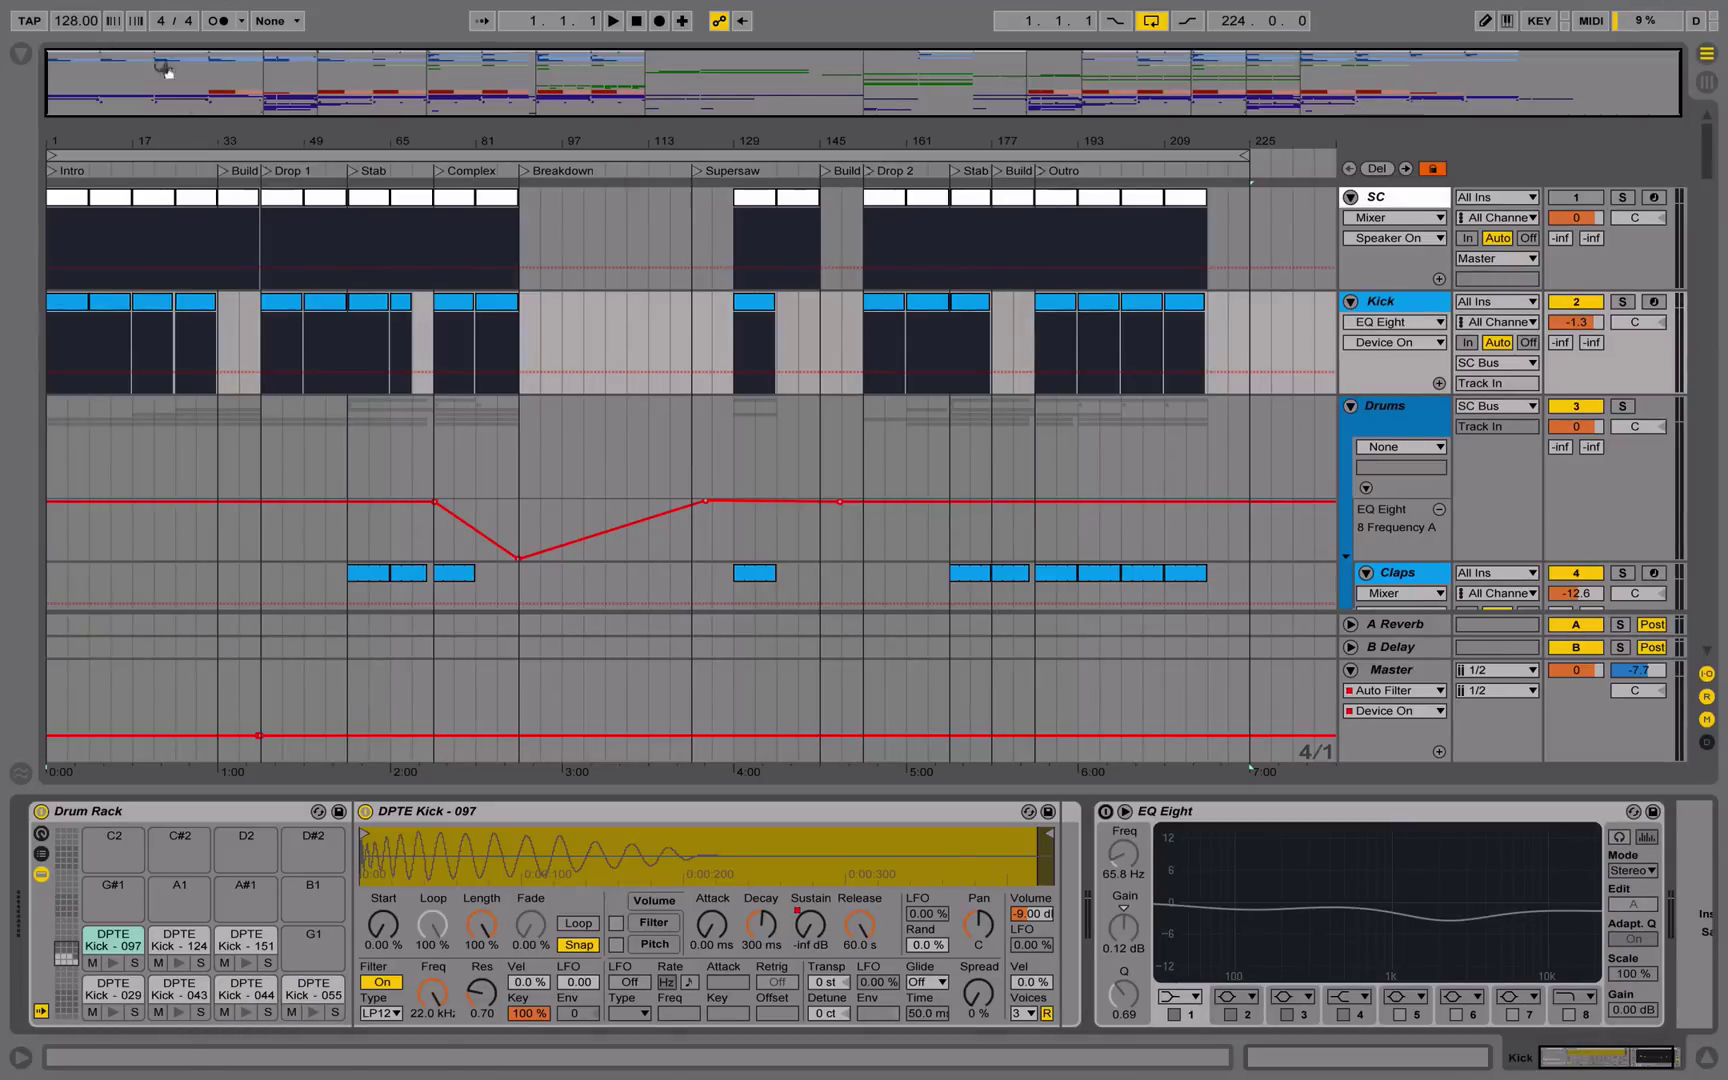
pyautogui.click(1106, 812)
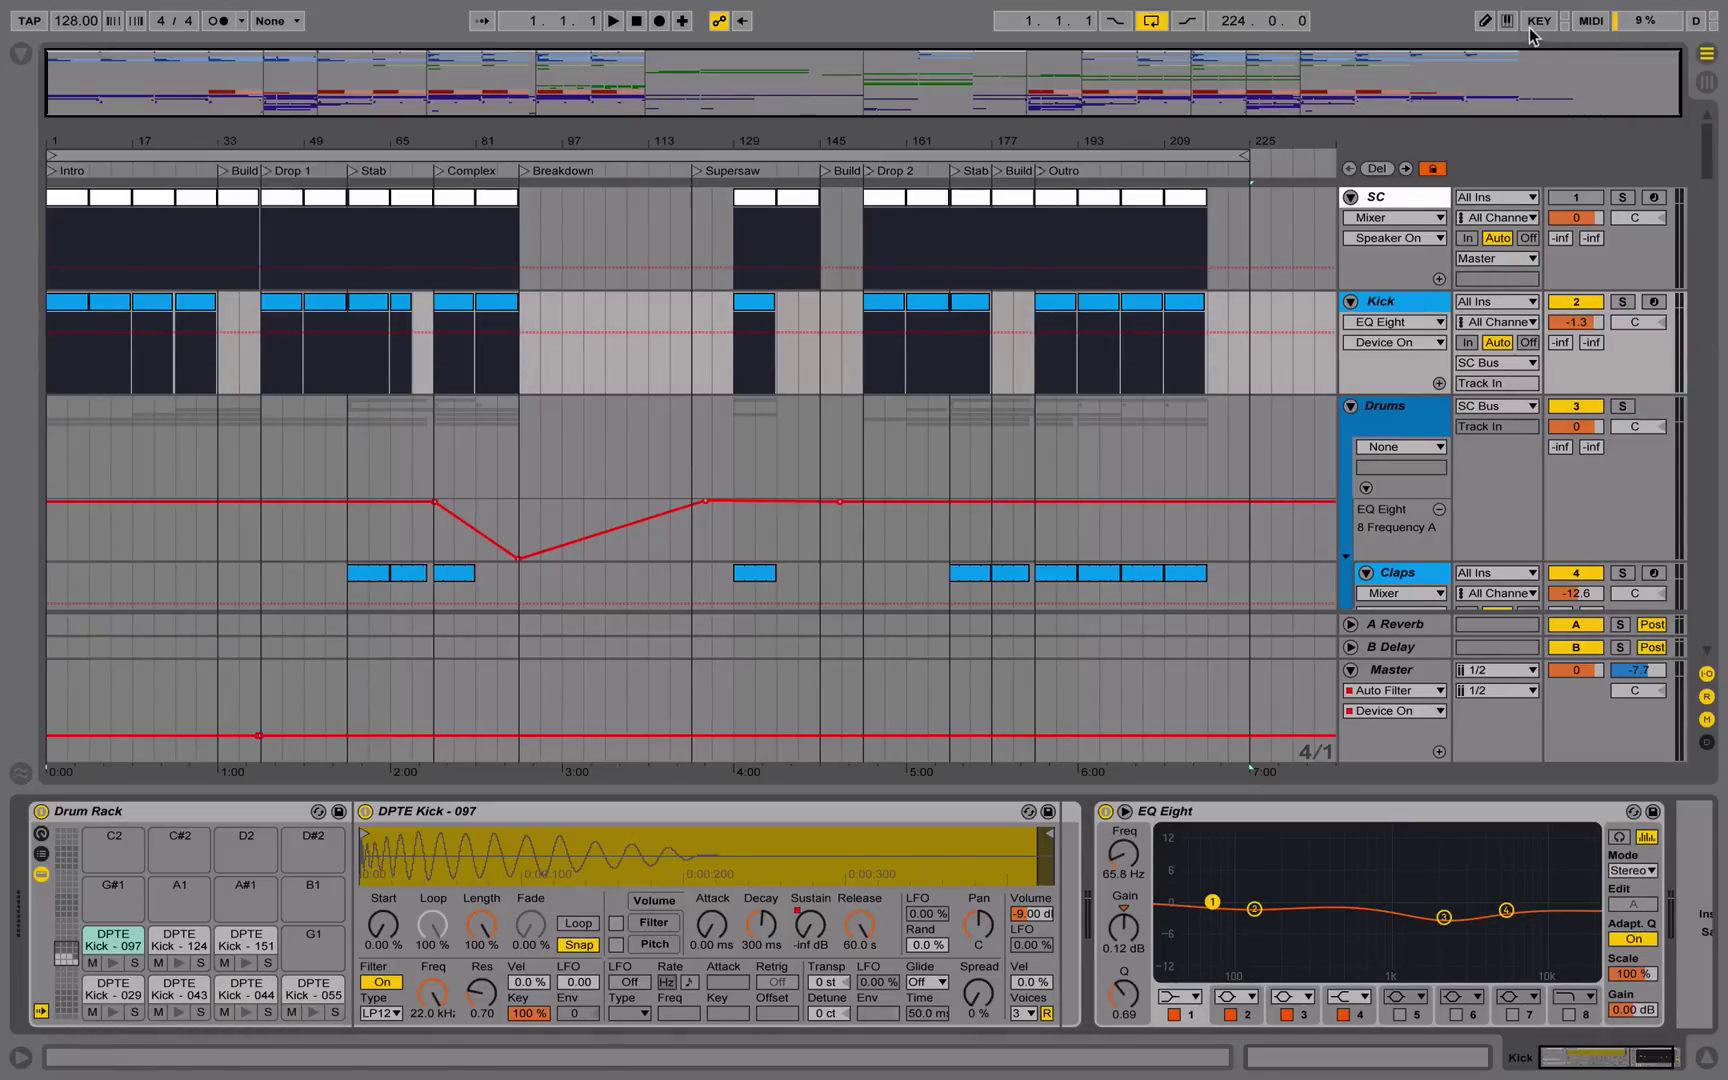
# Delete the key mapping from the on/off switch of the Kick track's EQ Eight
pyautogui.click(1539, 20)
pyautogui.rightClick(1107, 812)
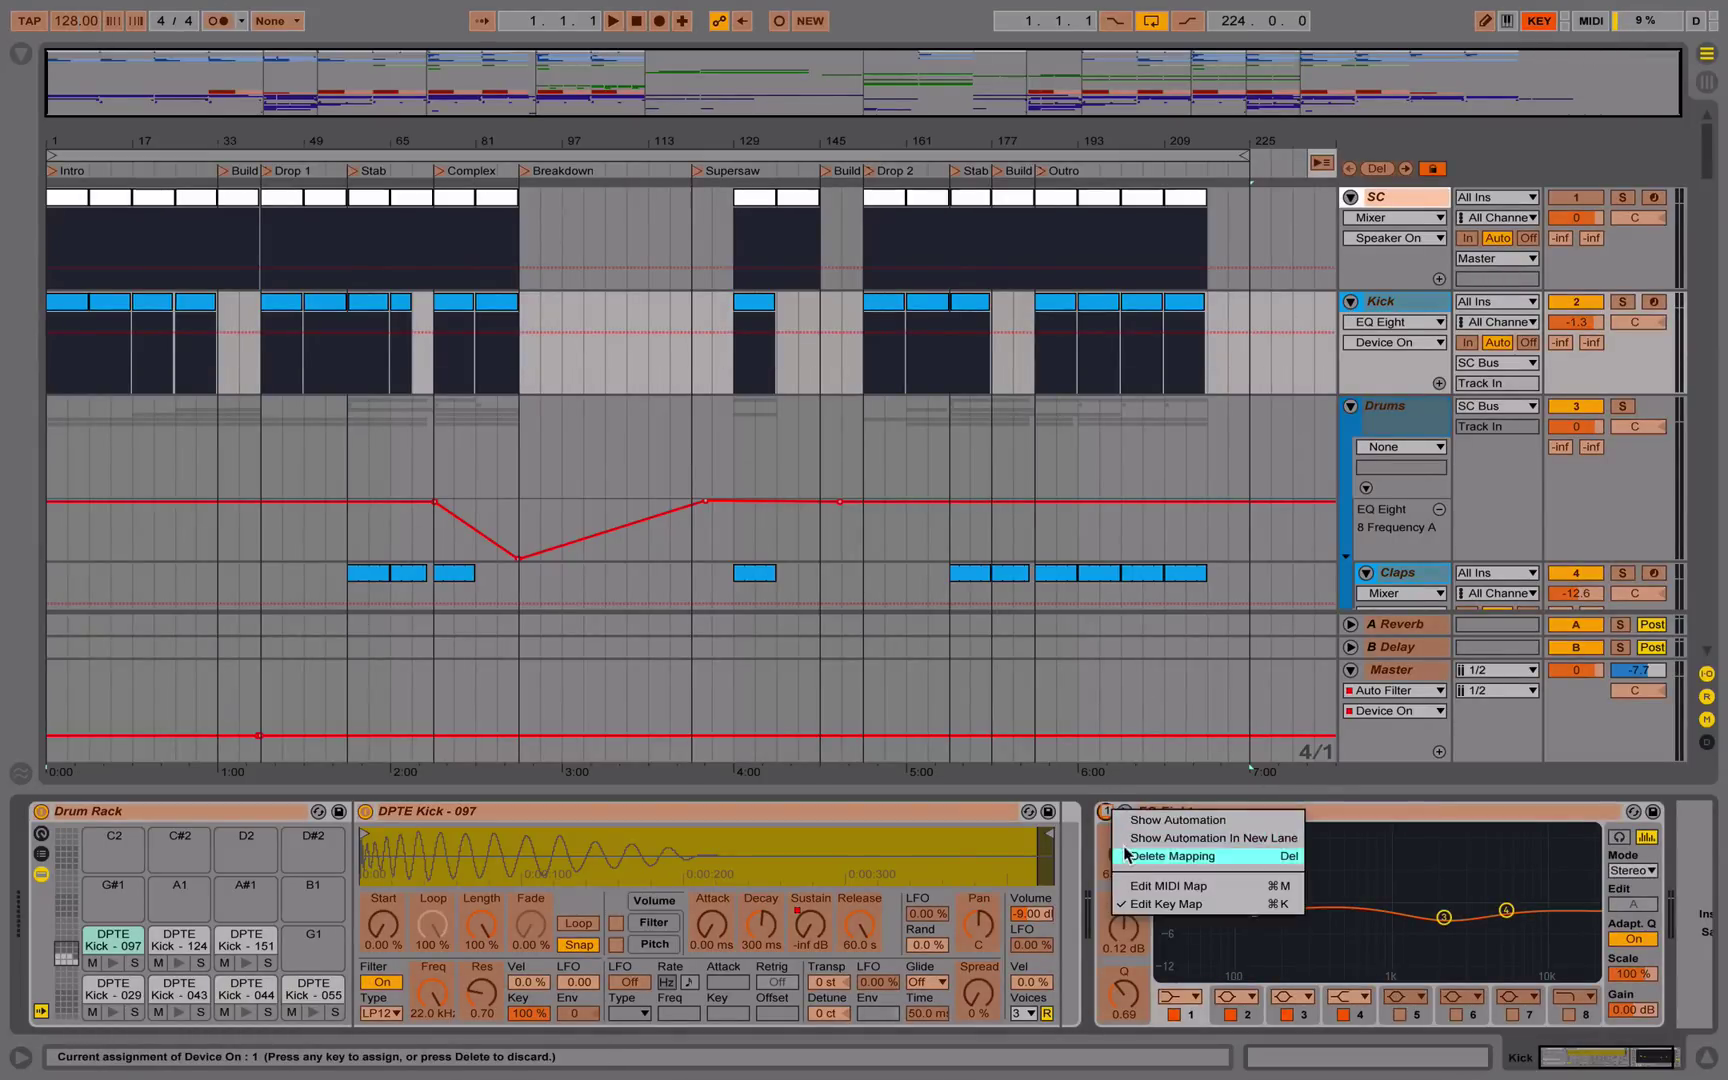
pyautogui.click(1172, 856)
pyautogui.click(1538, 26)
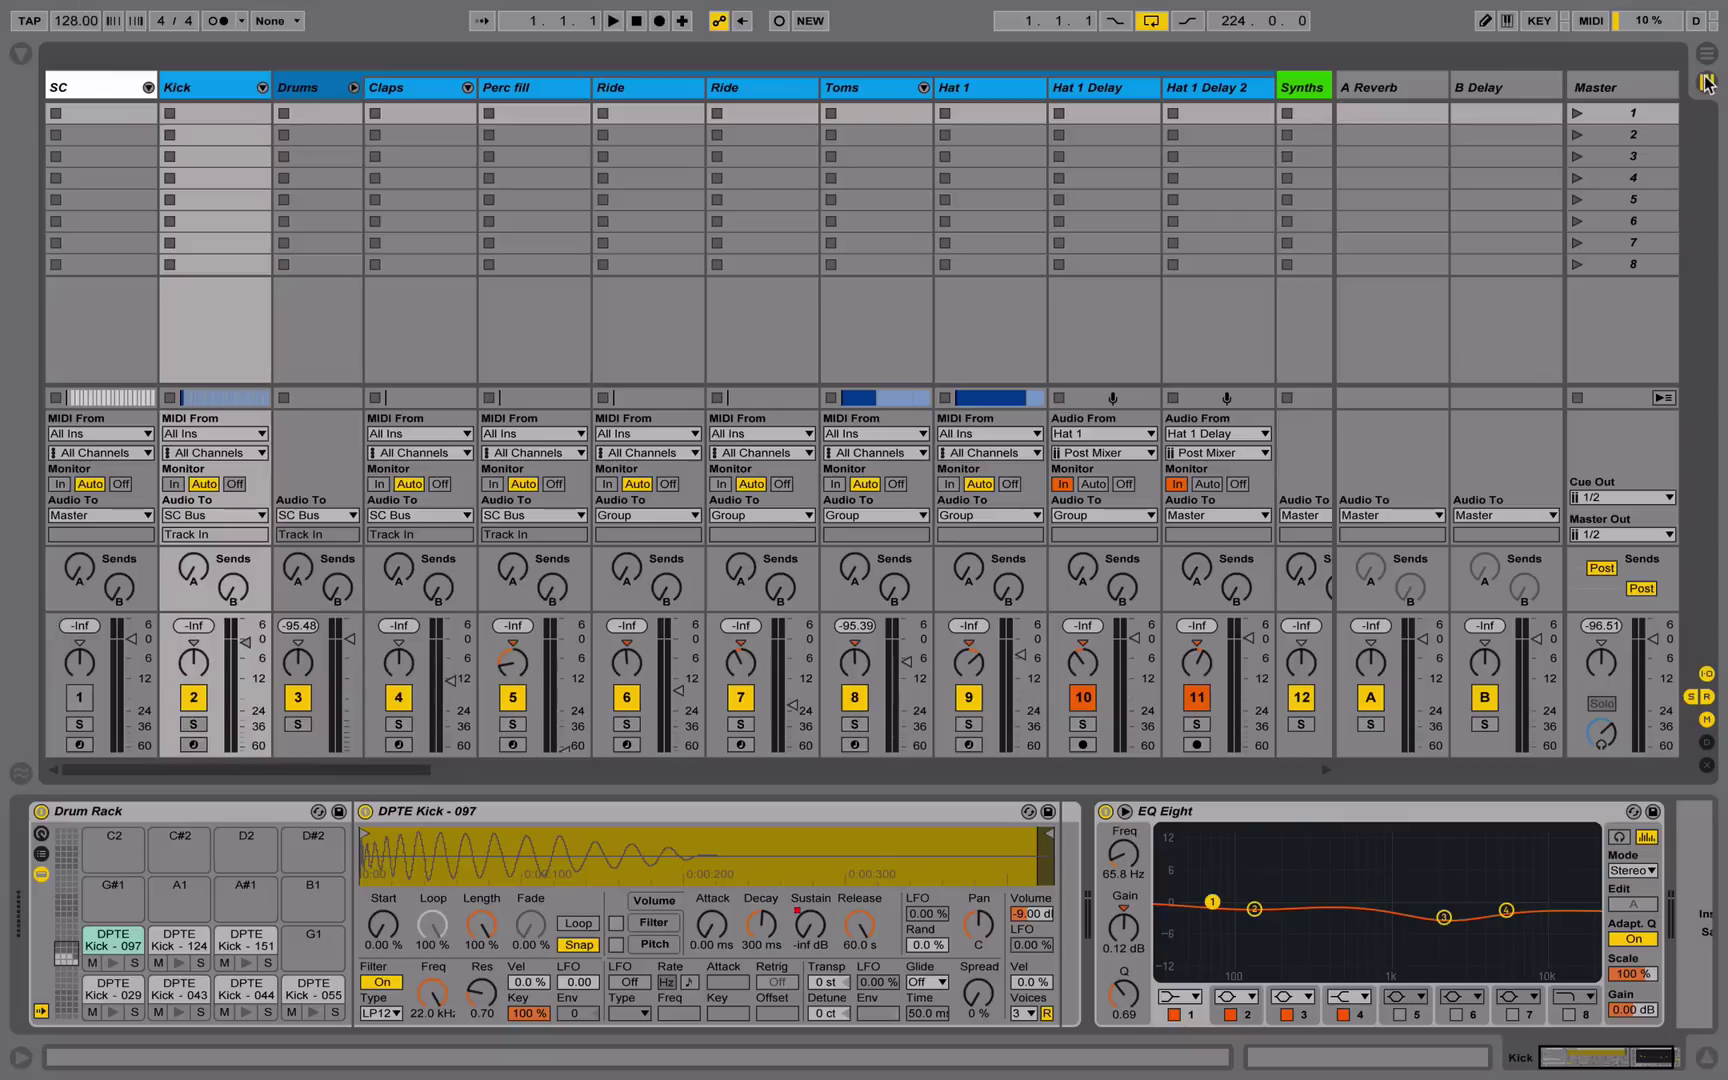
# Show the Master track's device chain and delete the automation of the Auto Filter's on/off switch in the arrangement
pyautogui.click(1707, 82)
pyautogui.click(1612, 90)
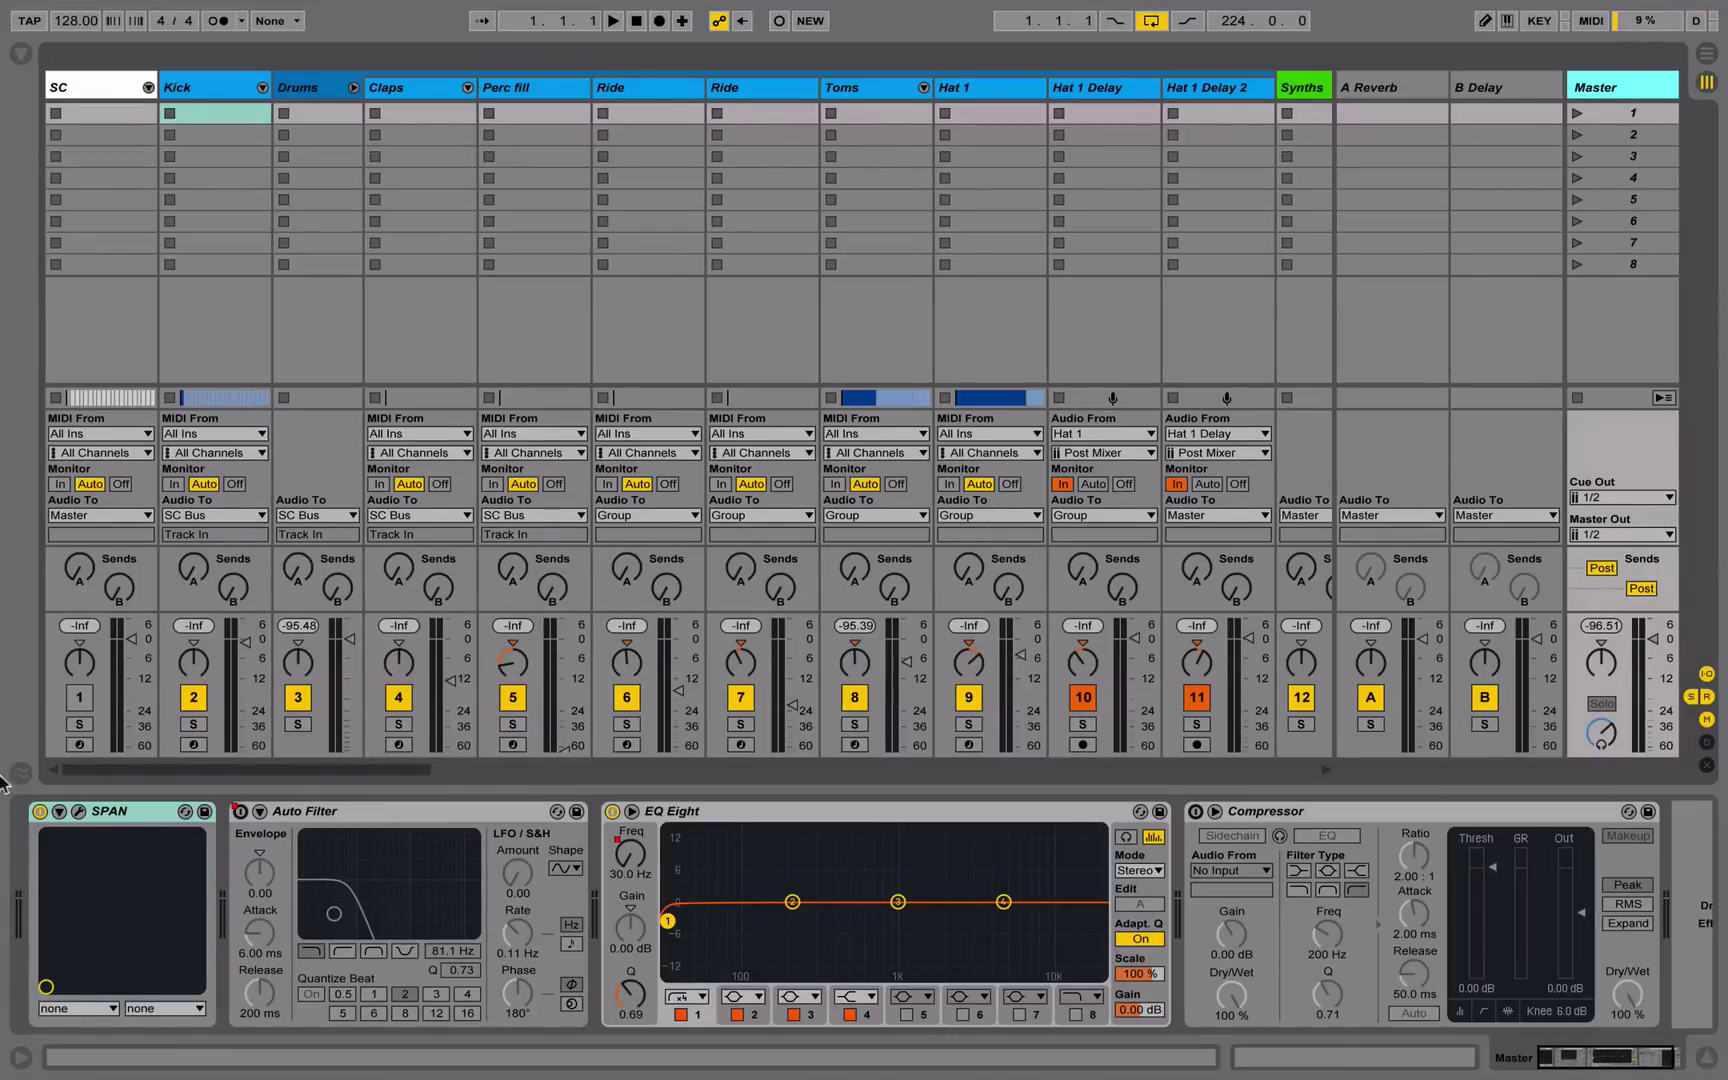
pyautogui.press('Tab')
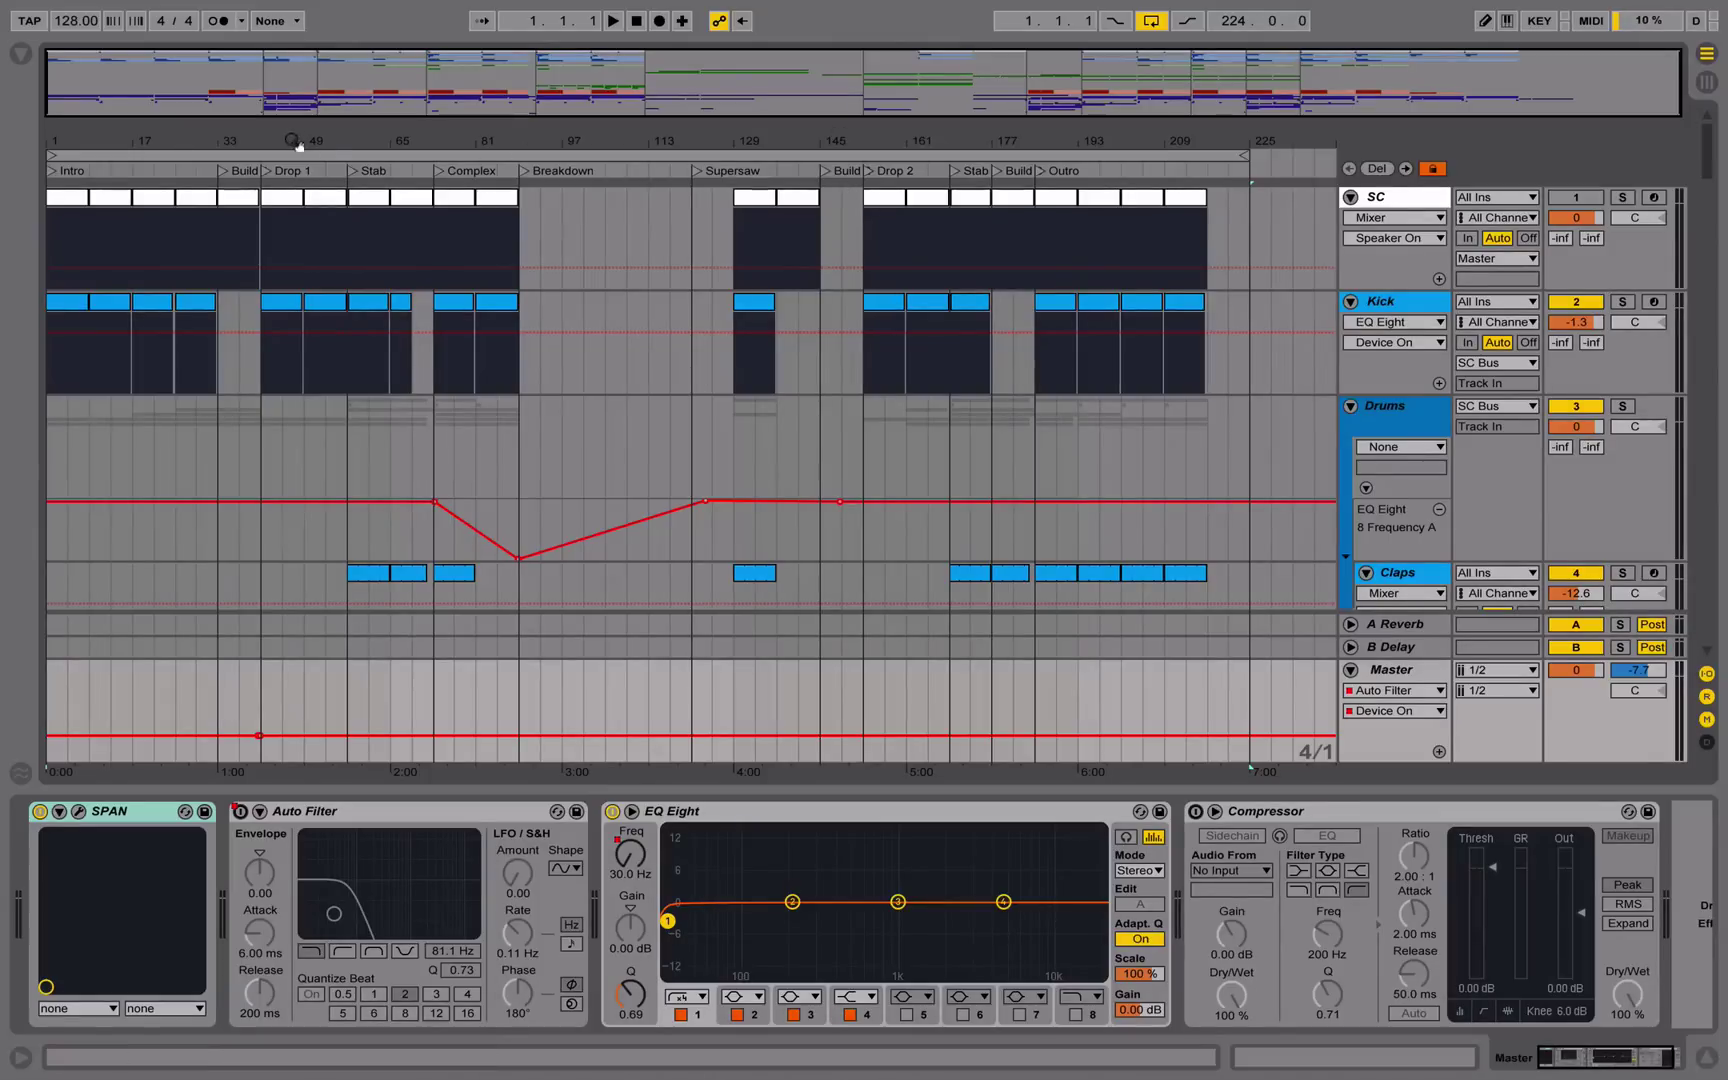
pyautogui.moveTo(298, 142); pyautogui.dragTo(406, 205)
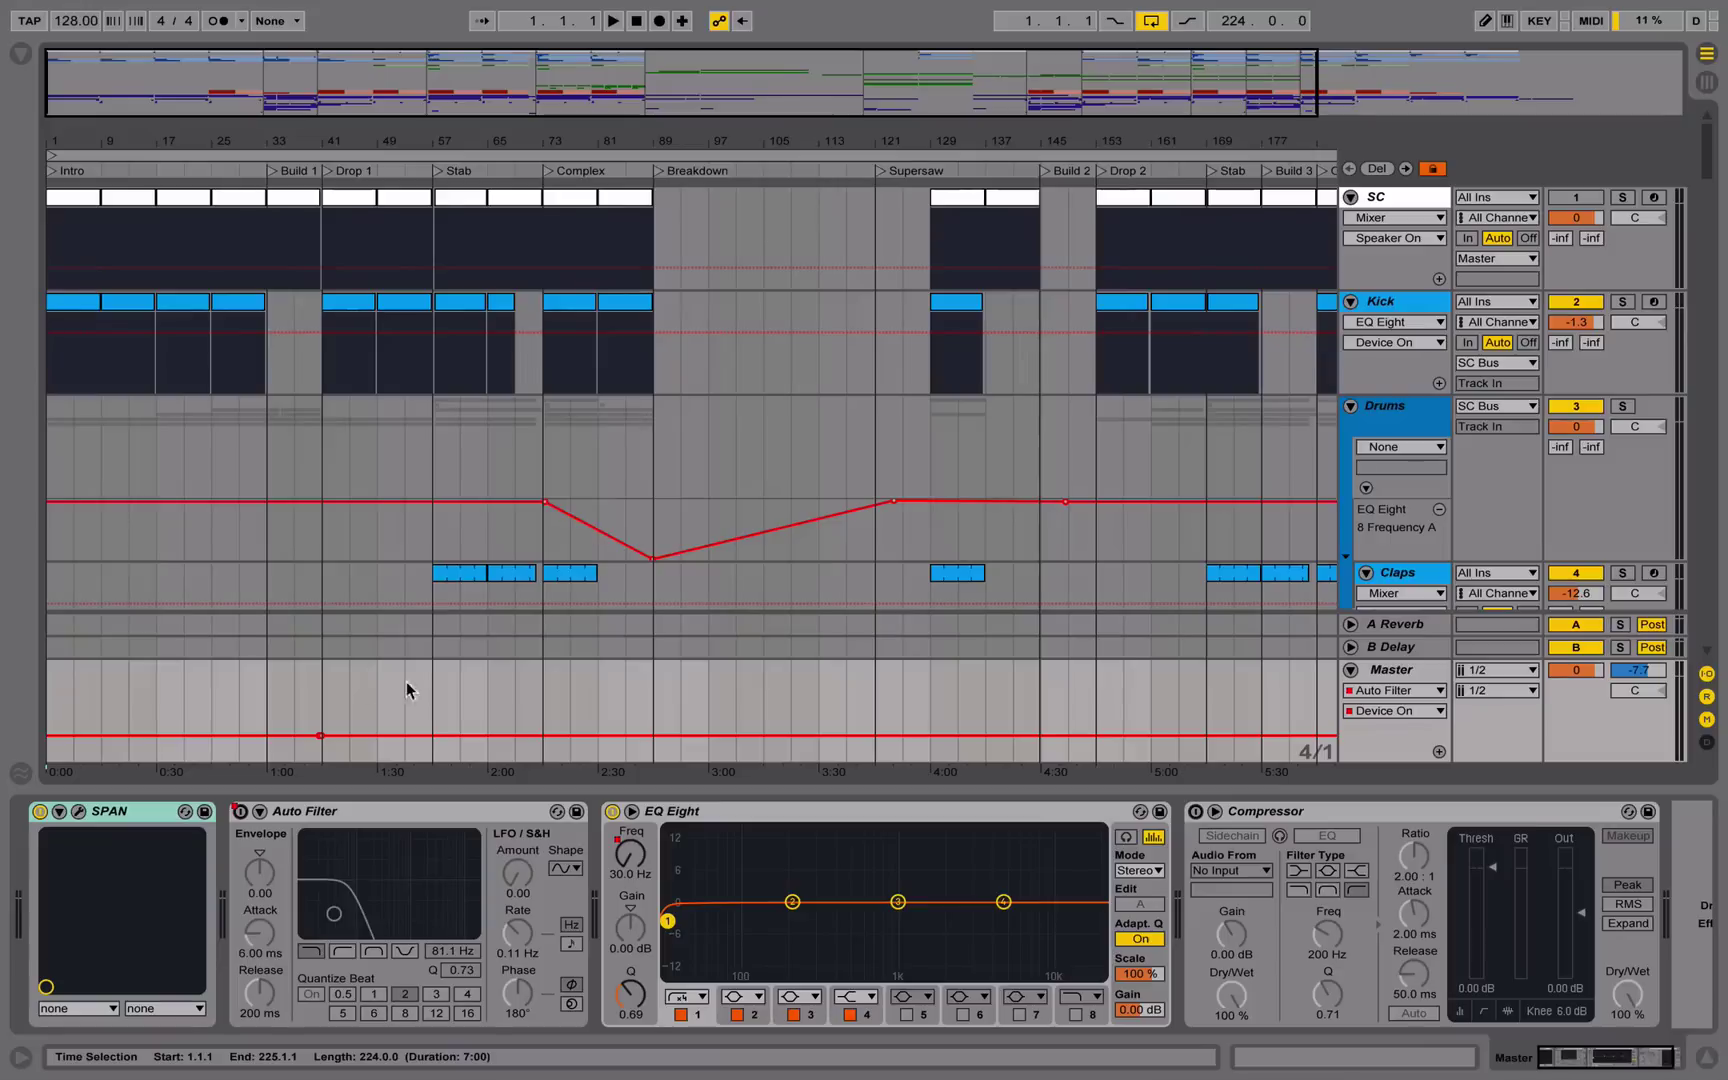
pyautogui.rightClick(240, 811)
pyautogui.click(280, 861)
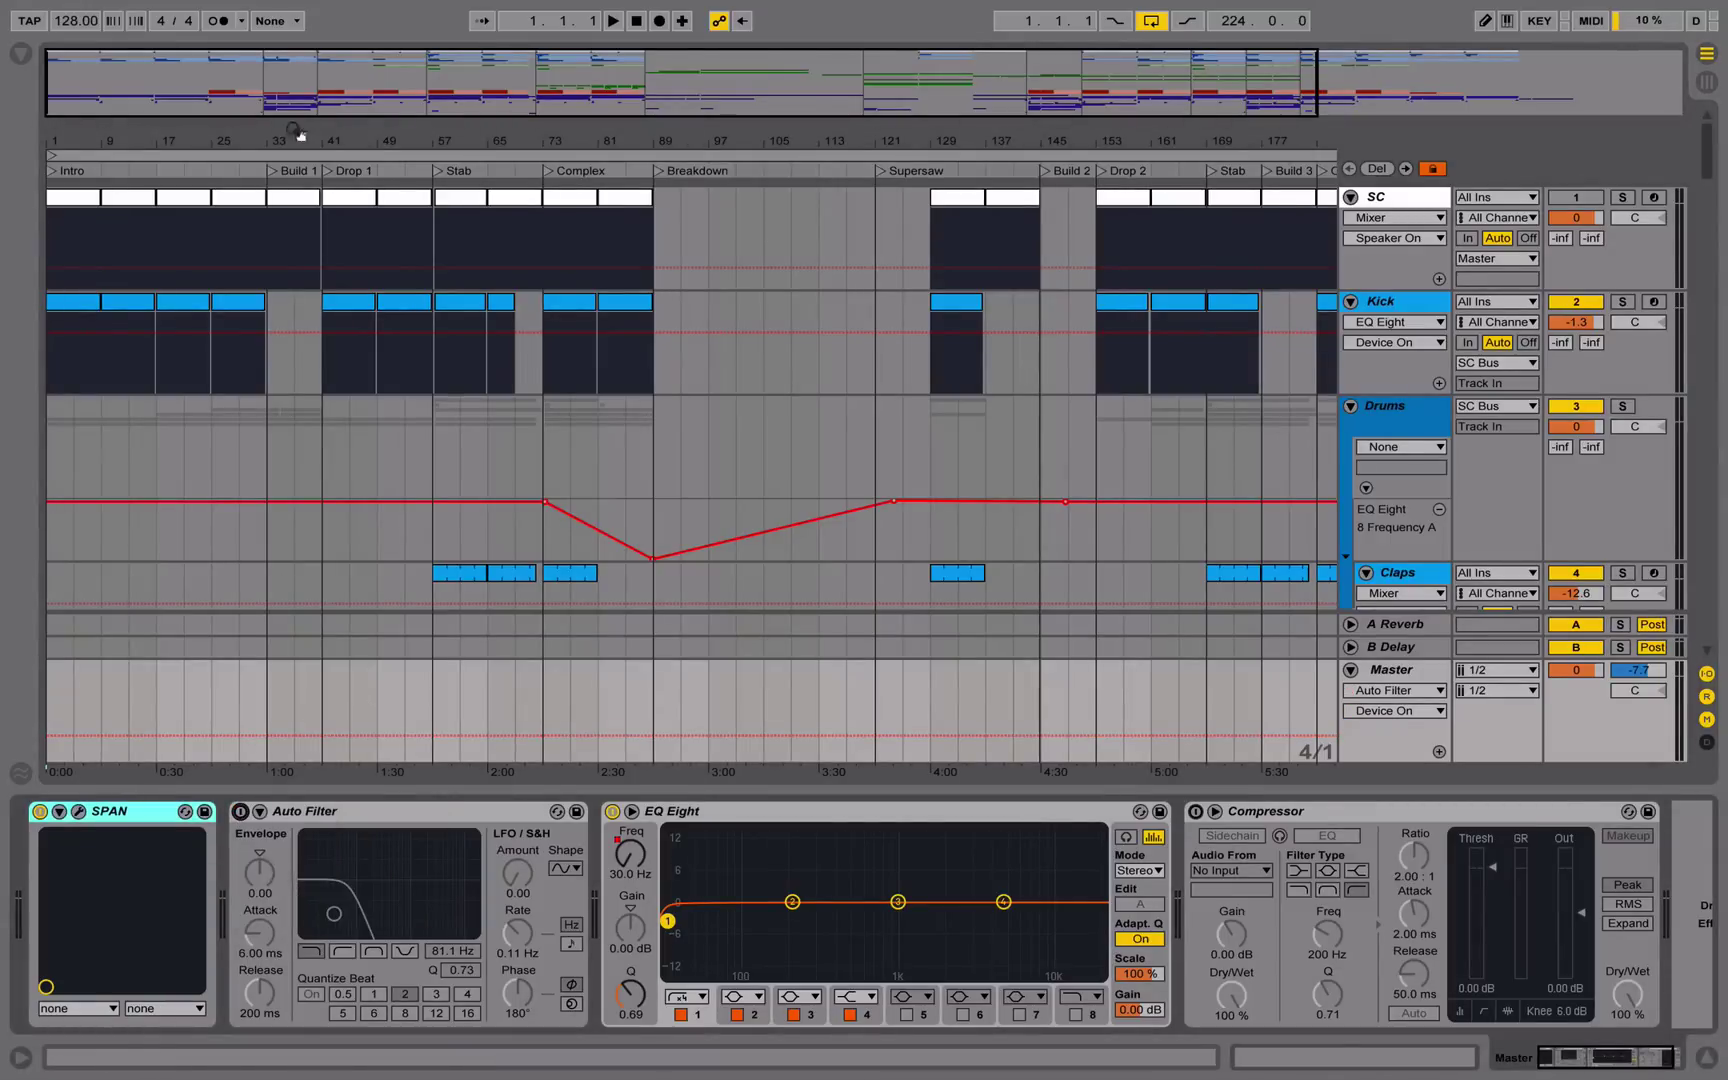
# Play the start of Drop 1 with the Master's Auto Filter switched off
pyautogui.moveTo(325, 138); pyautogui.dragTo(372, 163)
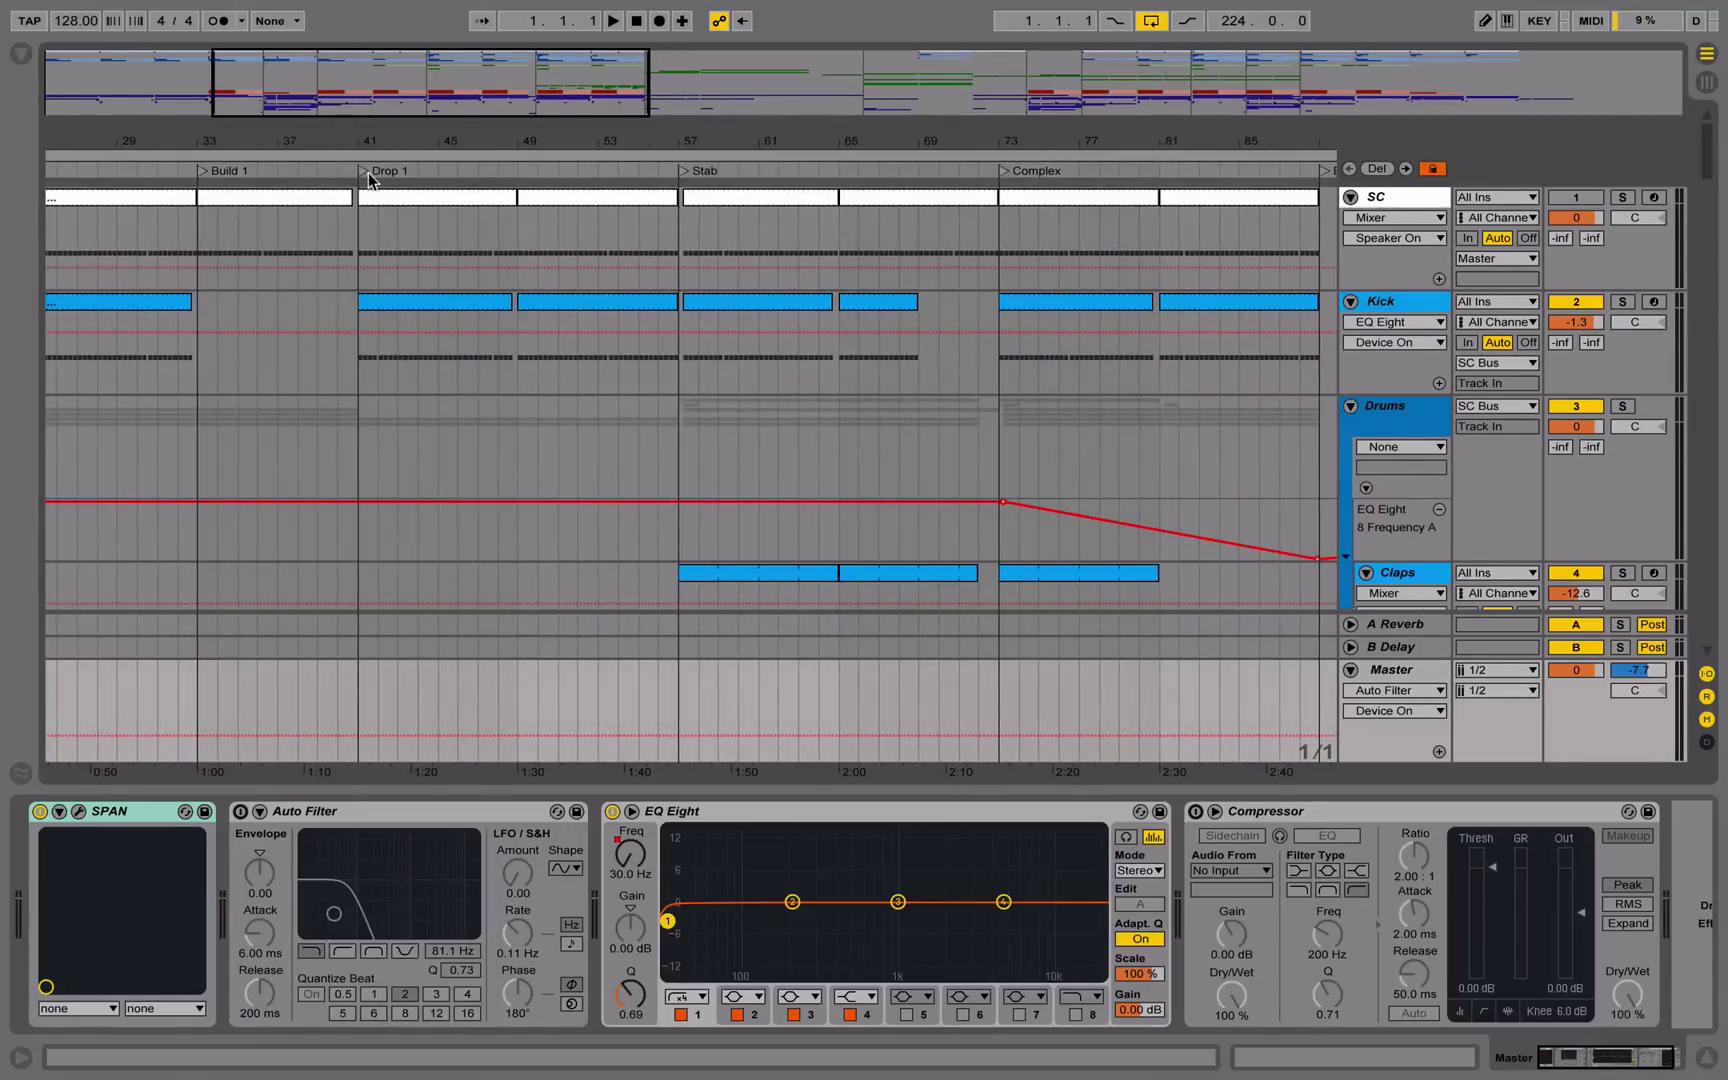
pyautogui.click(369, 171)
pyautogui.click(358, 171)
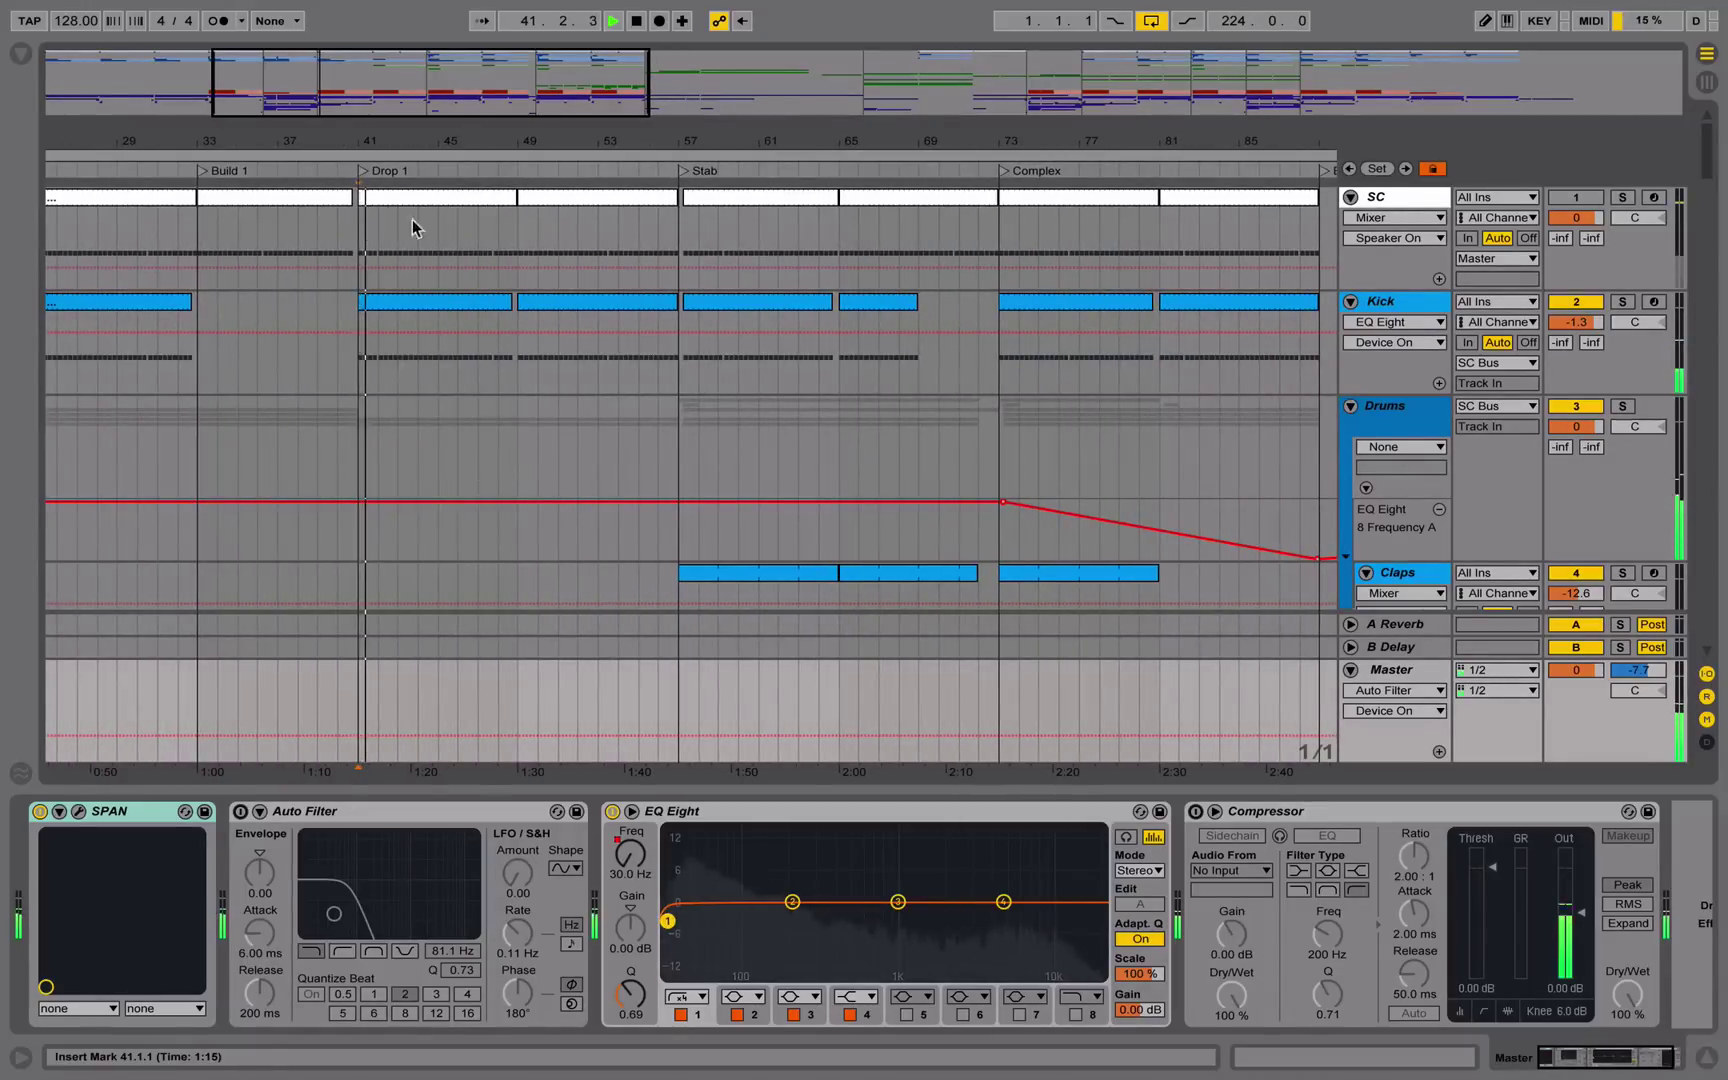
pyautogui.press('space')
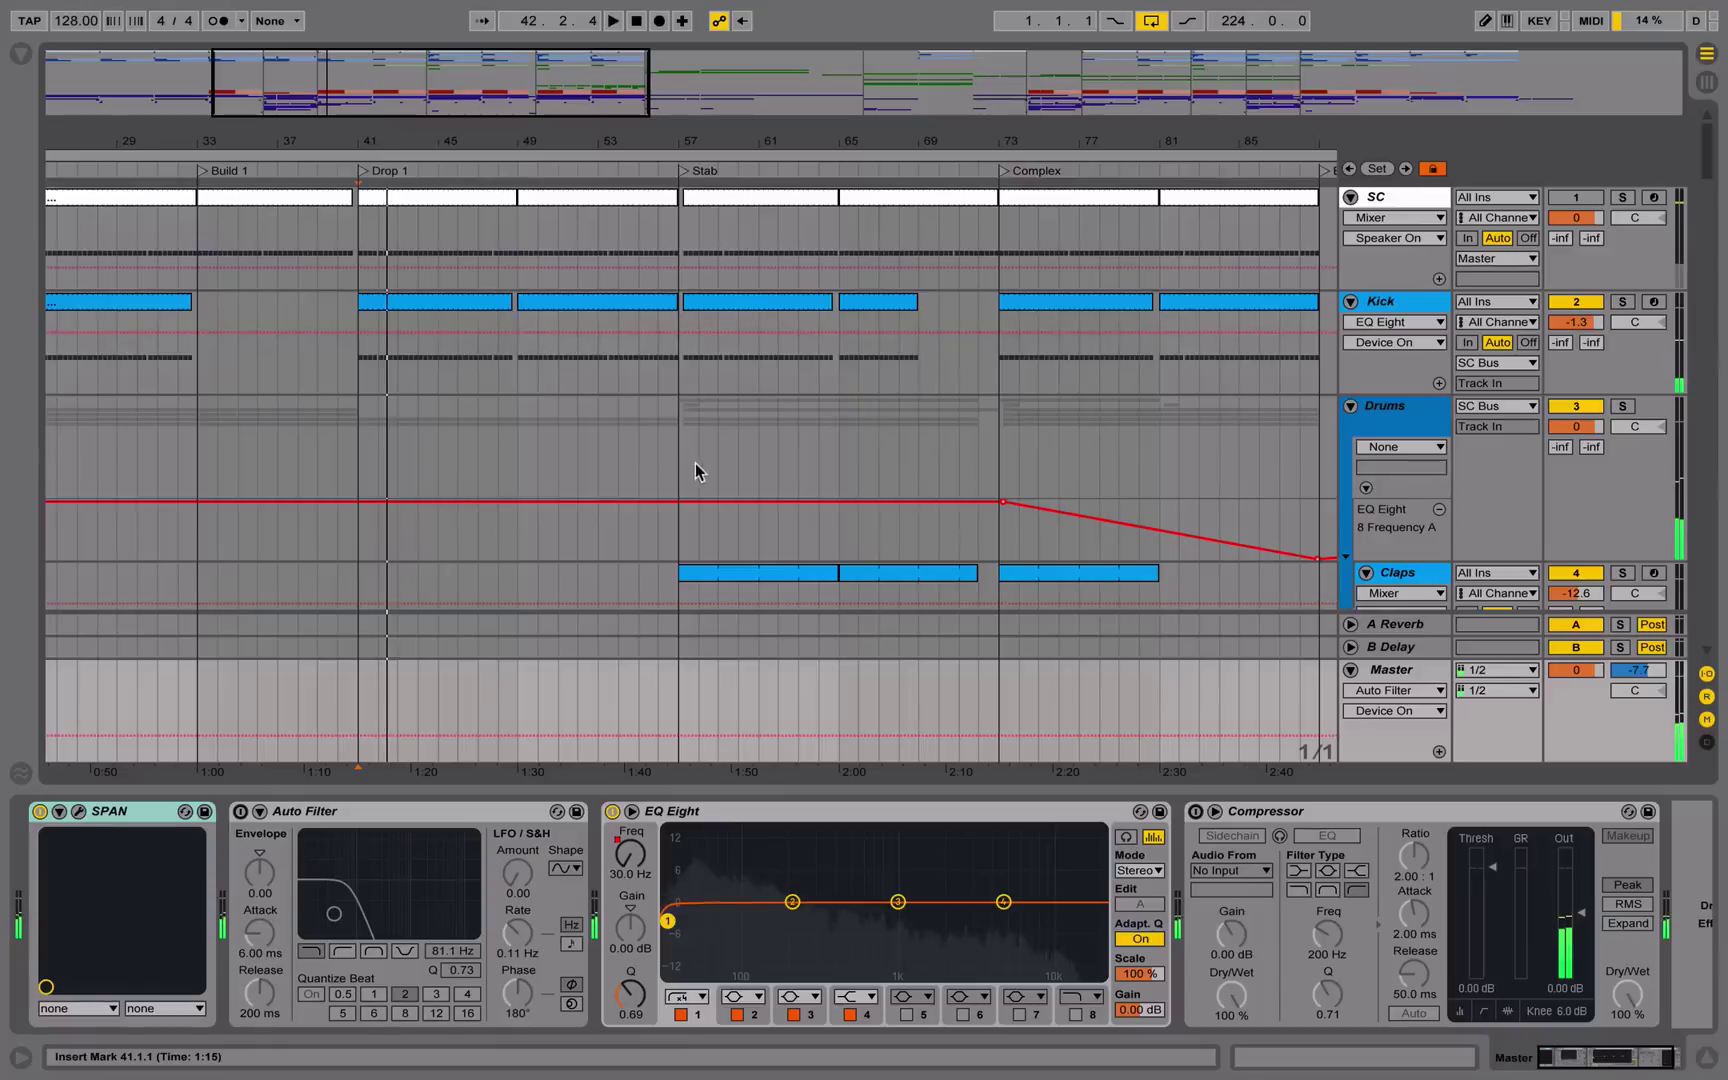
# Enable the Master's Auto Filter and play Drop 1 from its start again
pyautogui.click(238, 814)
pyautogui.click(366, 174)
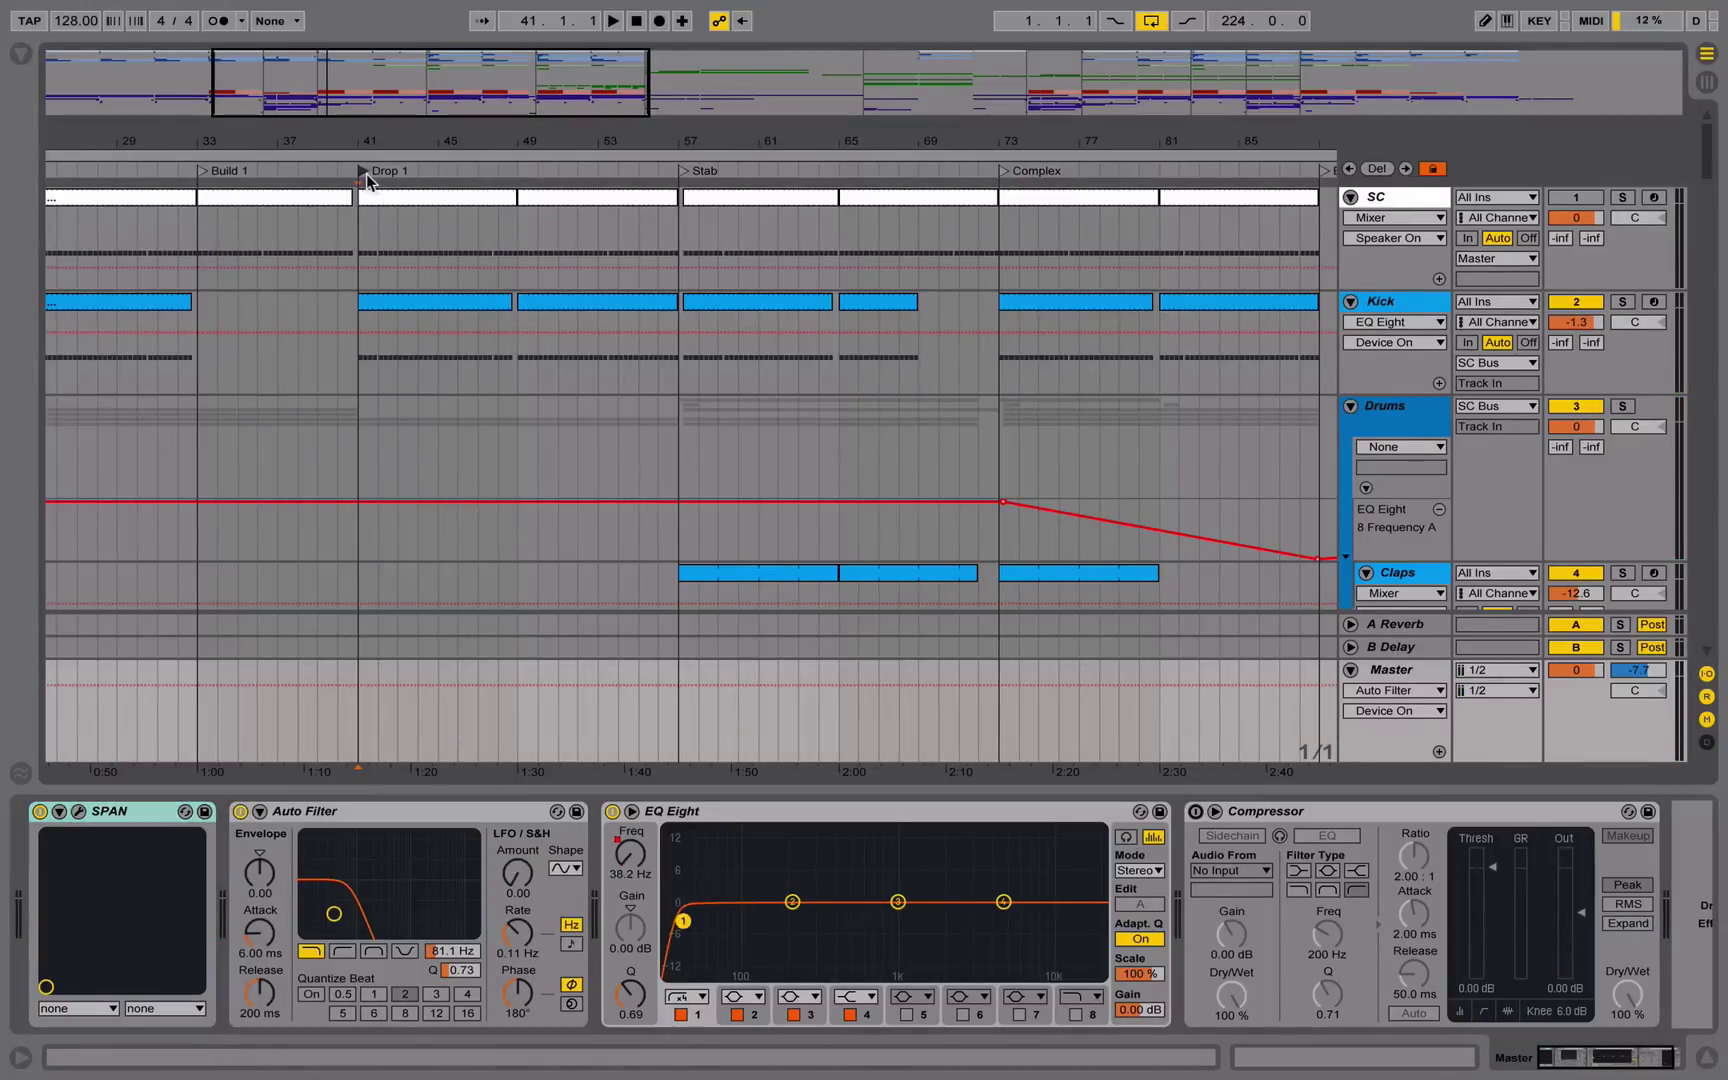
pyautogui.press('space')
pyautogui.press('space')
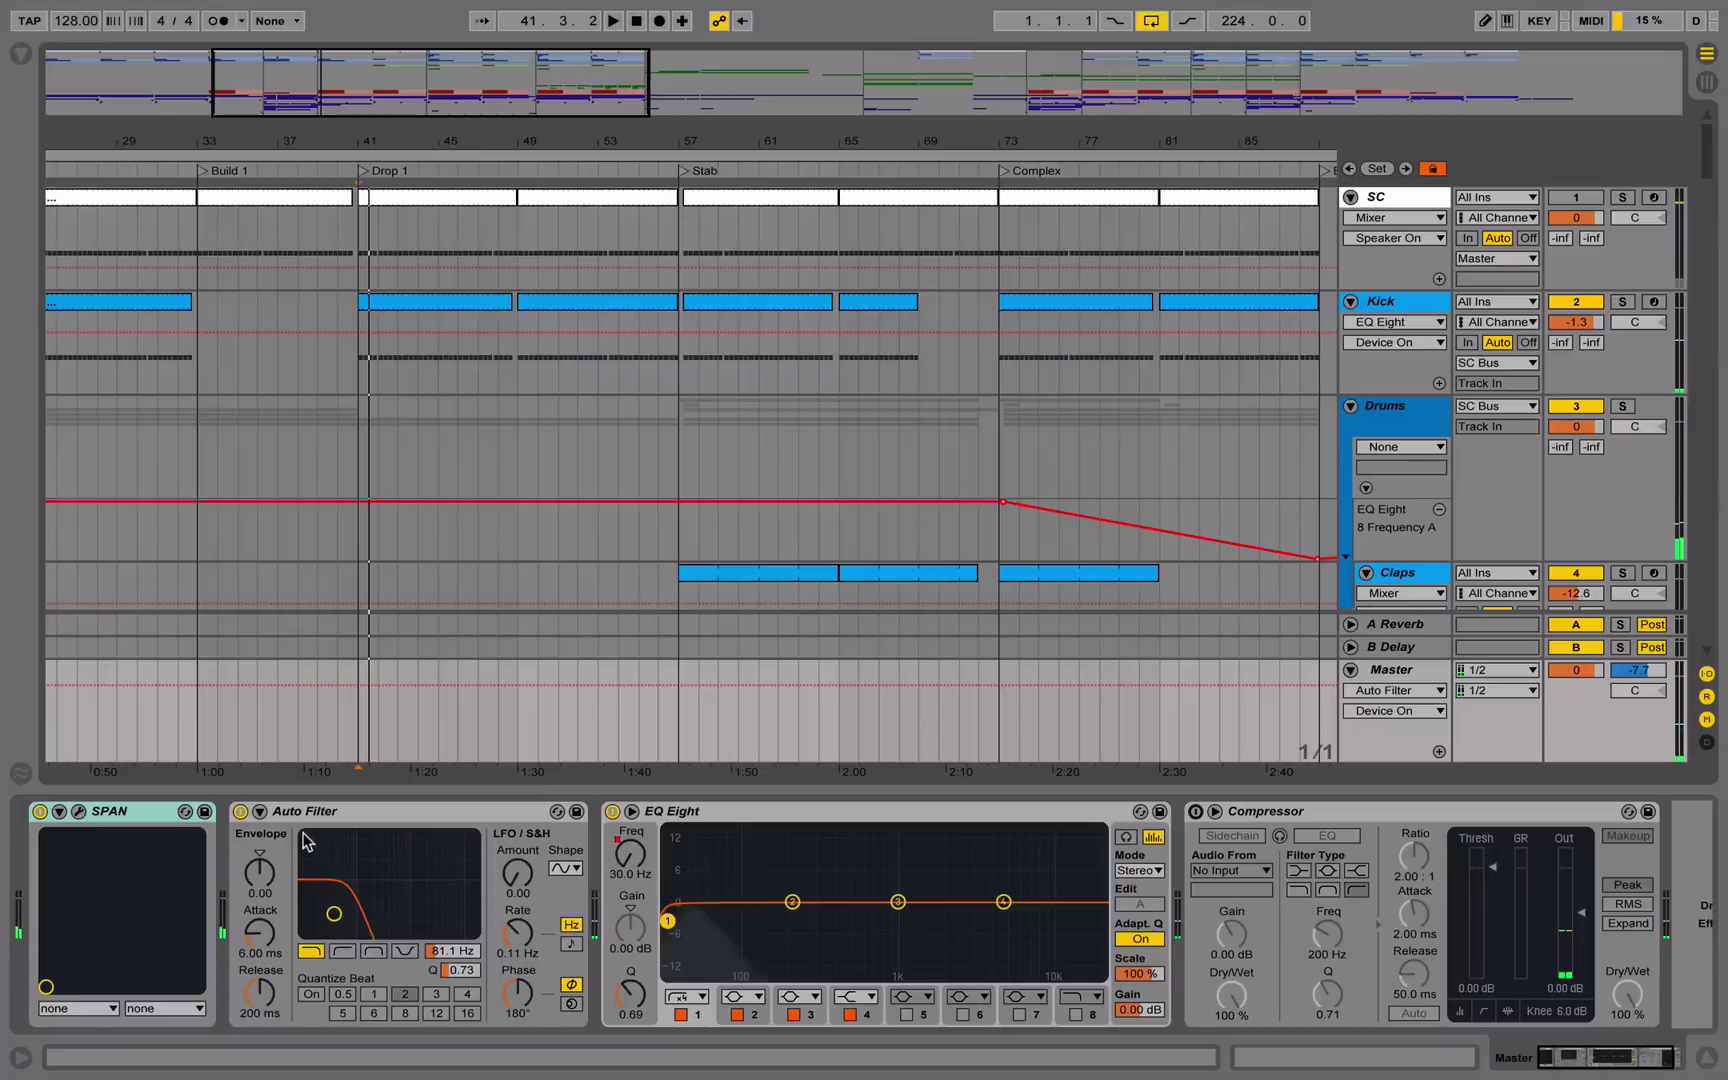
# Key-map the on/off switch of the Master's Auto Filter to computer key 1
pyautogui.hotkey('ctrl', 'k')
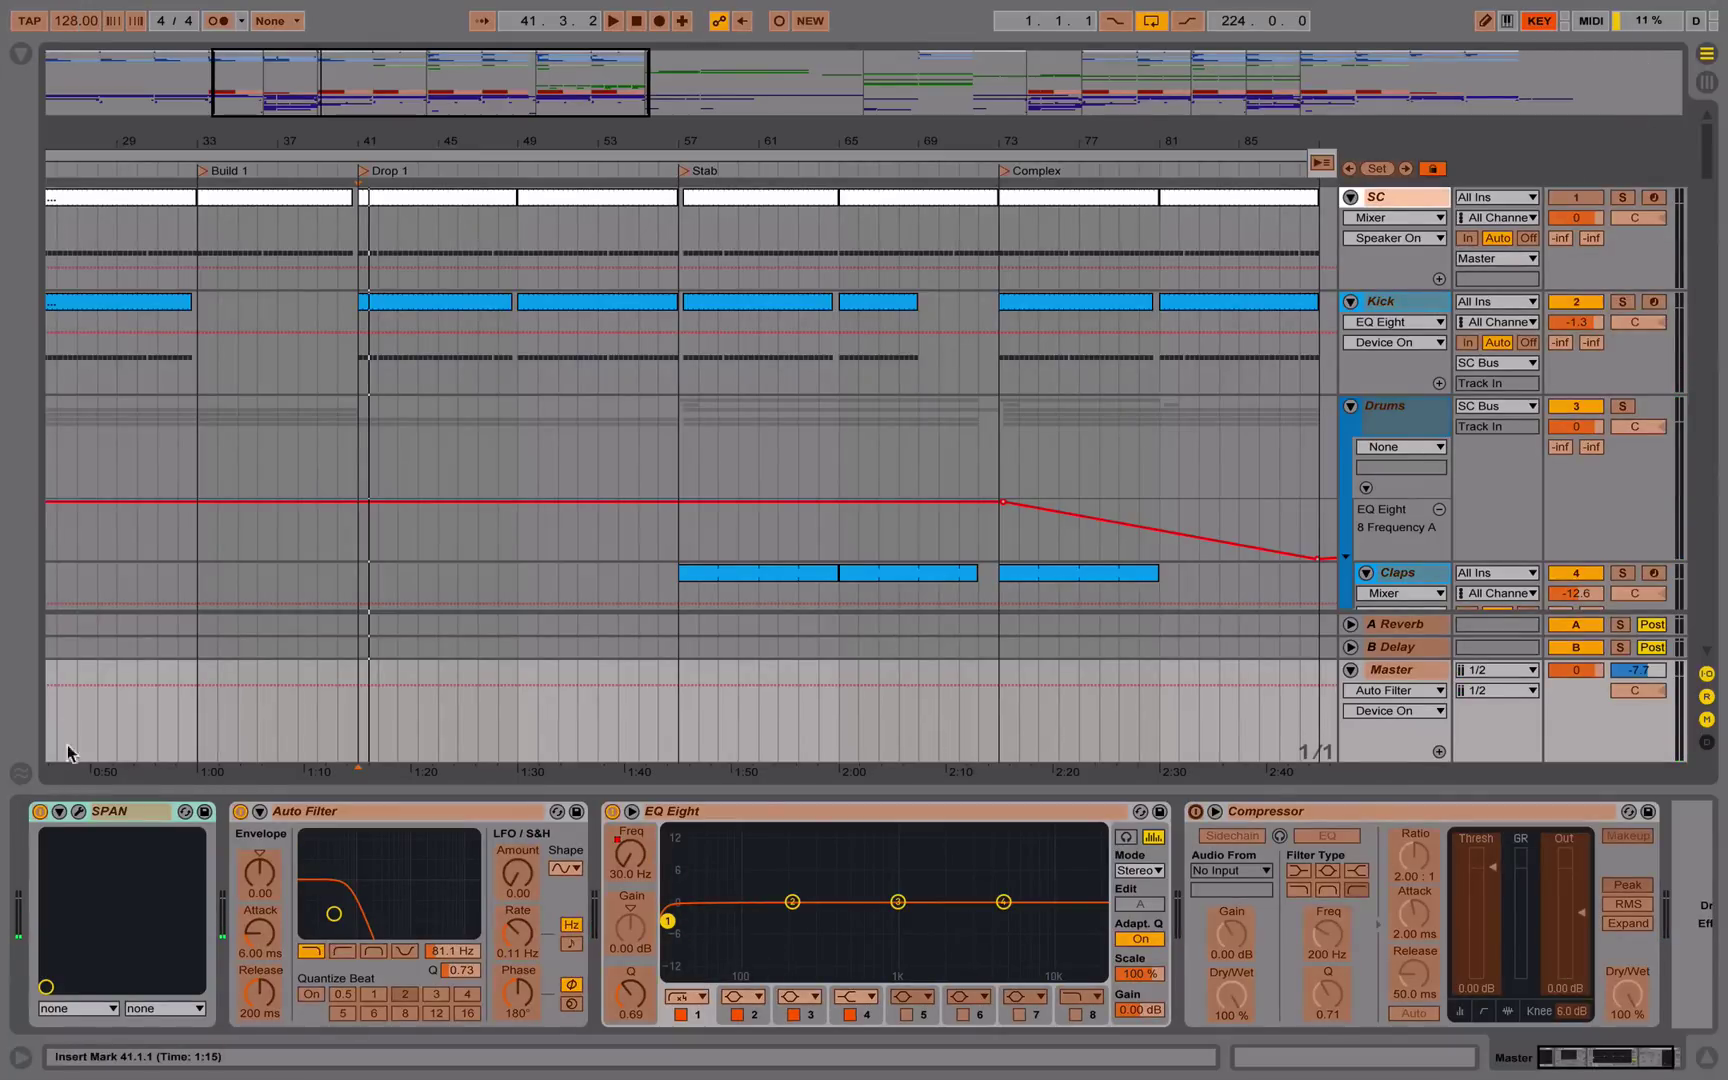
pyautogui.click(240, 815)
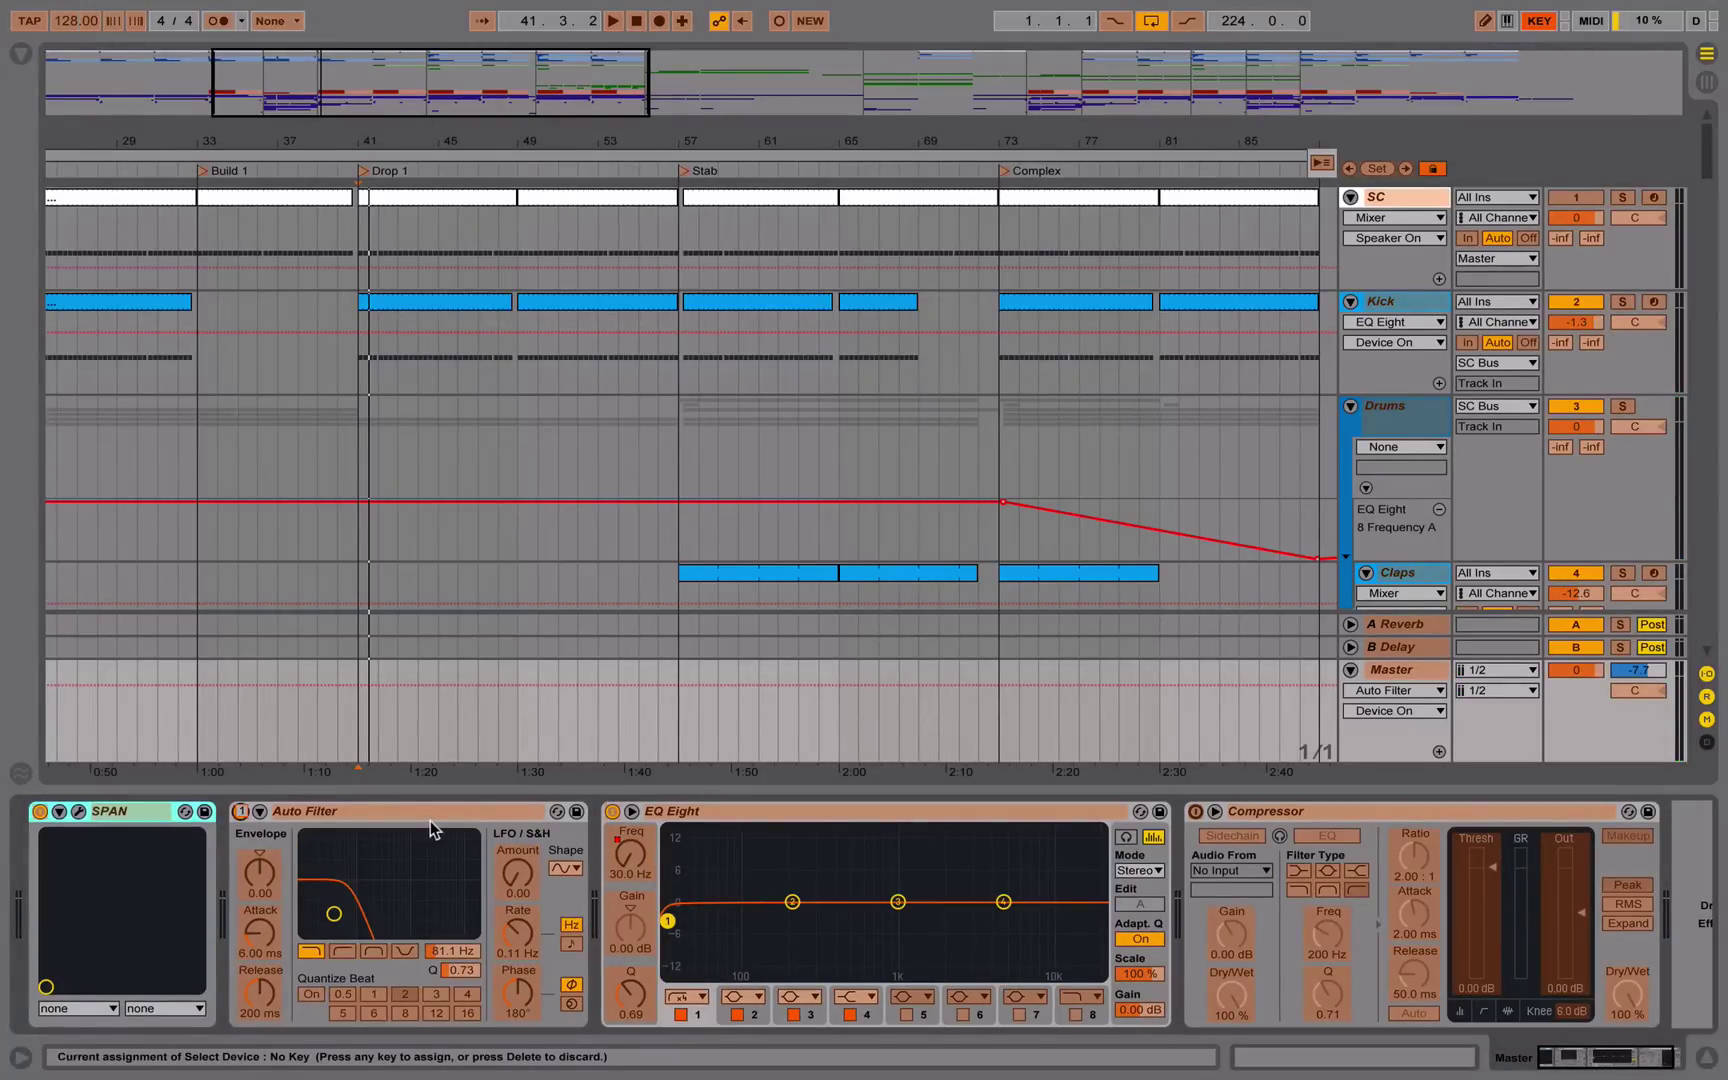
pyautogui.click(1539, 20)
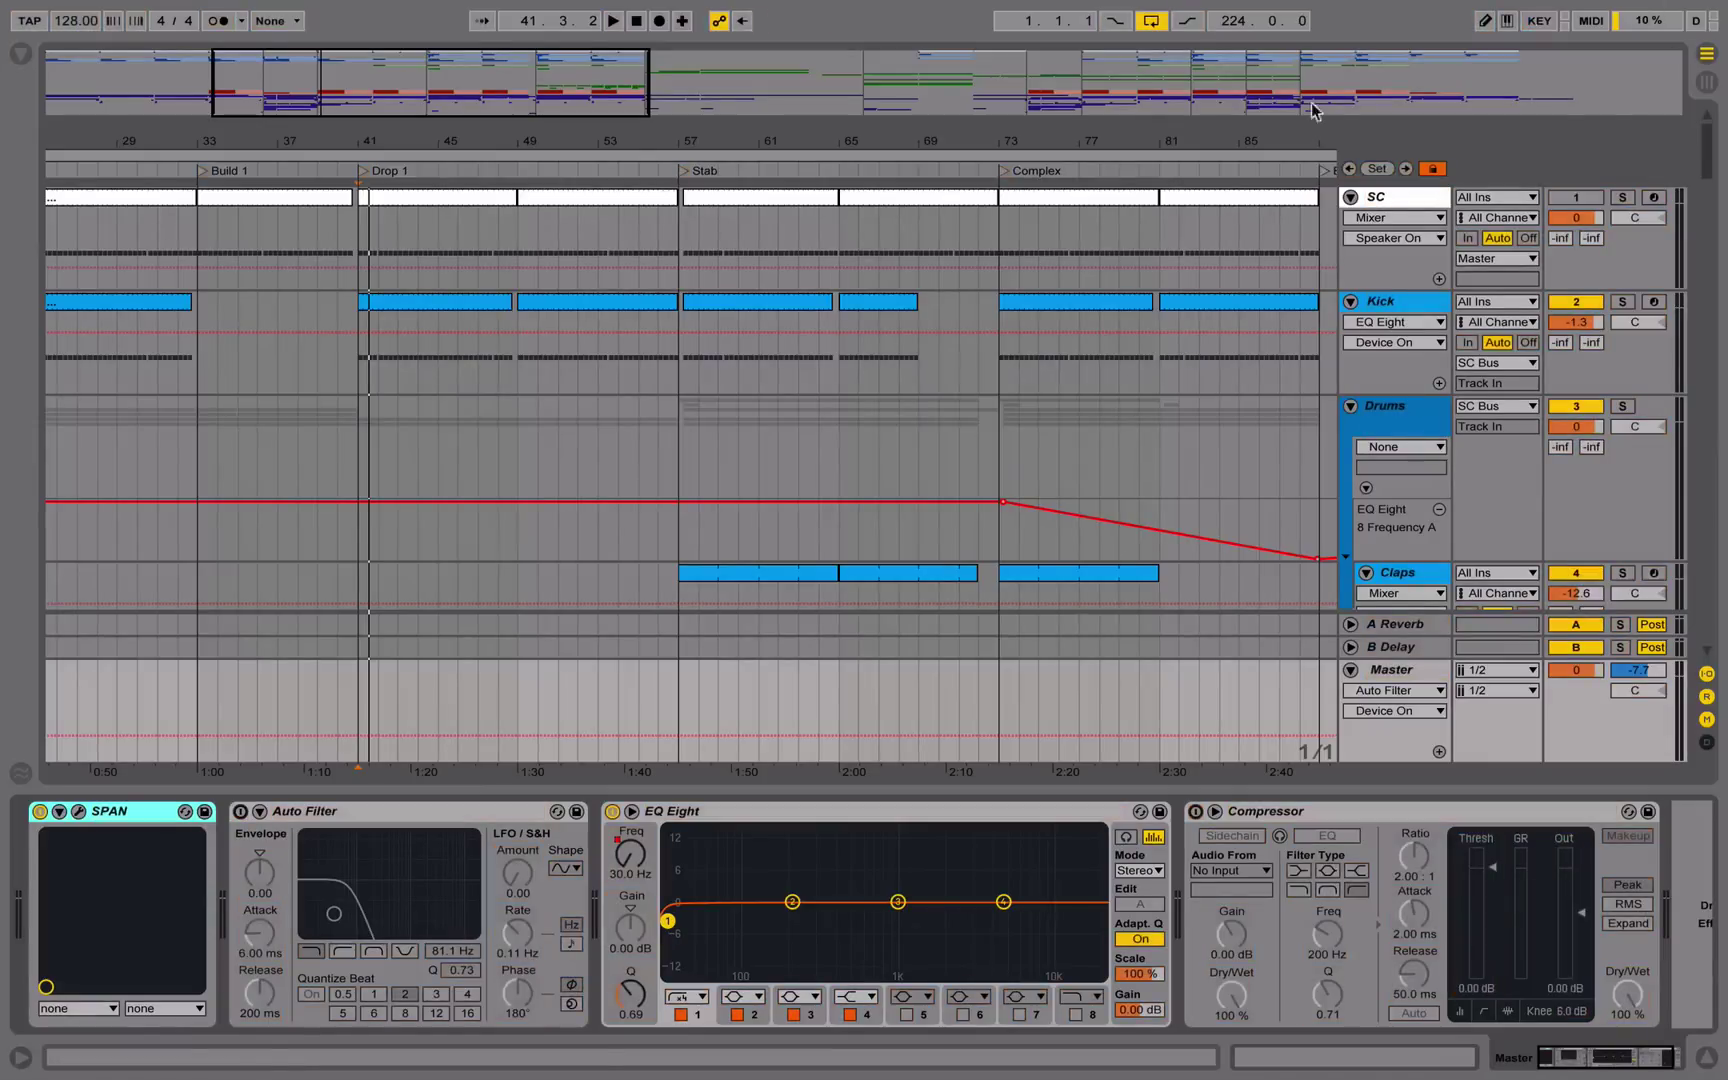
# Test the mapping by toggling the Auto Filter off and on, including while playing Drop 1
pyautogui.press('a')
pyautogui.press('a')
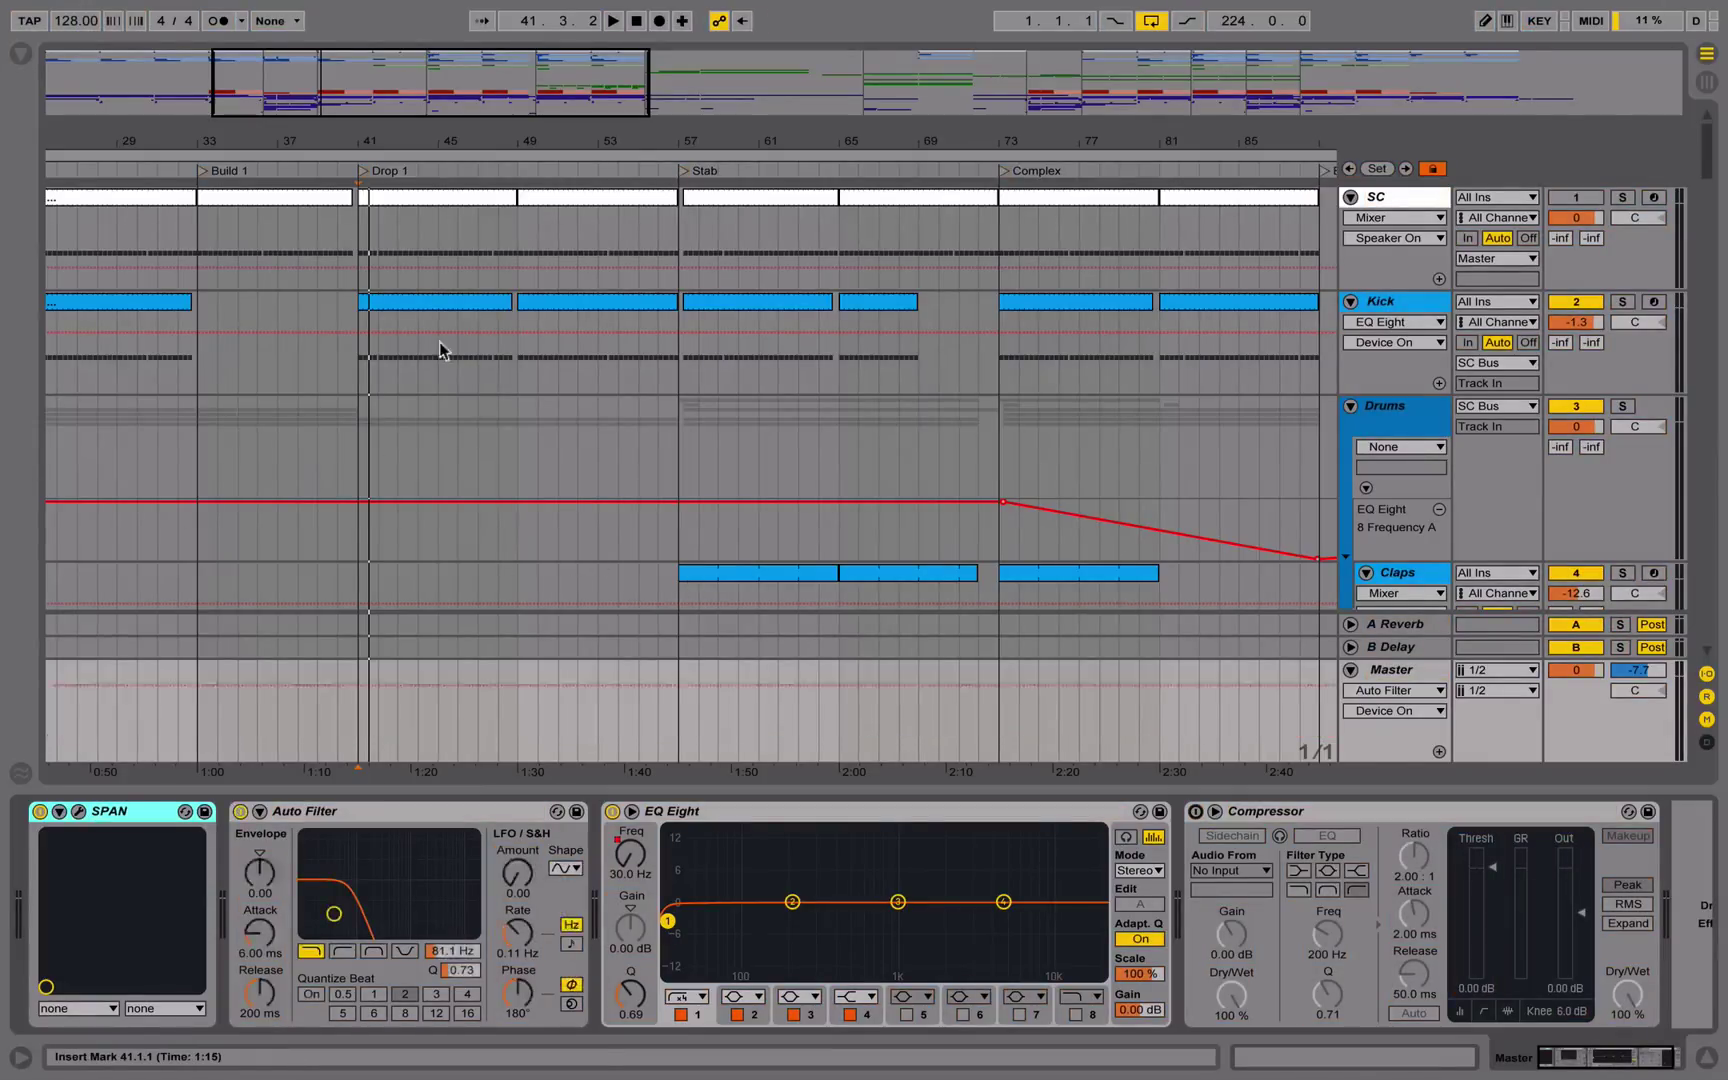
pyautogui.press('a')
pyautogui.click(450, 169)
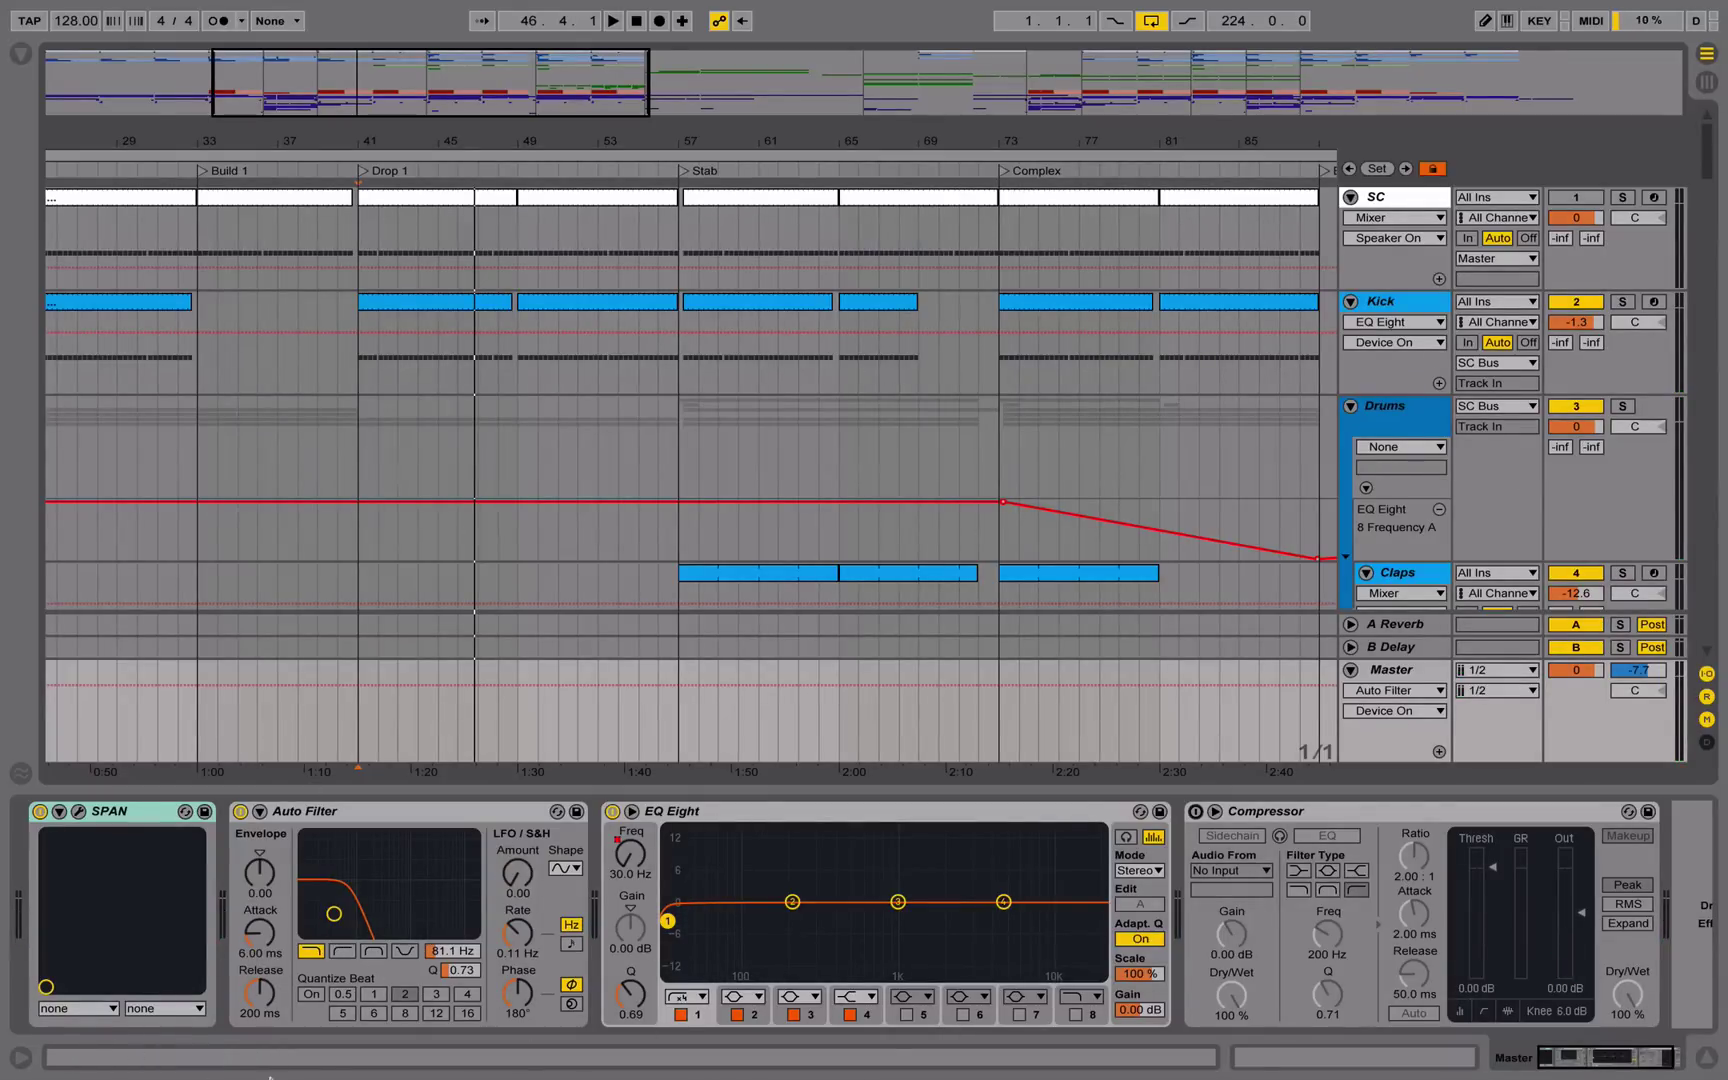
# Set the Auto Filter's frequency to 85.0 Hz and compare its highpass and lowpass types while playing Drop 1, ending on lowpass
pyautogui.click(343, 951)
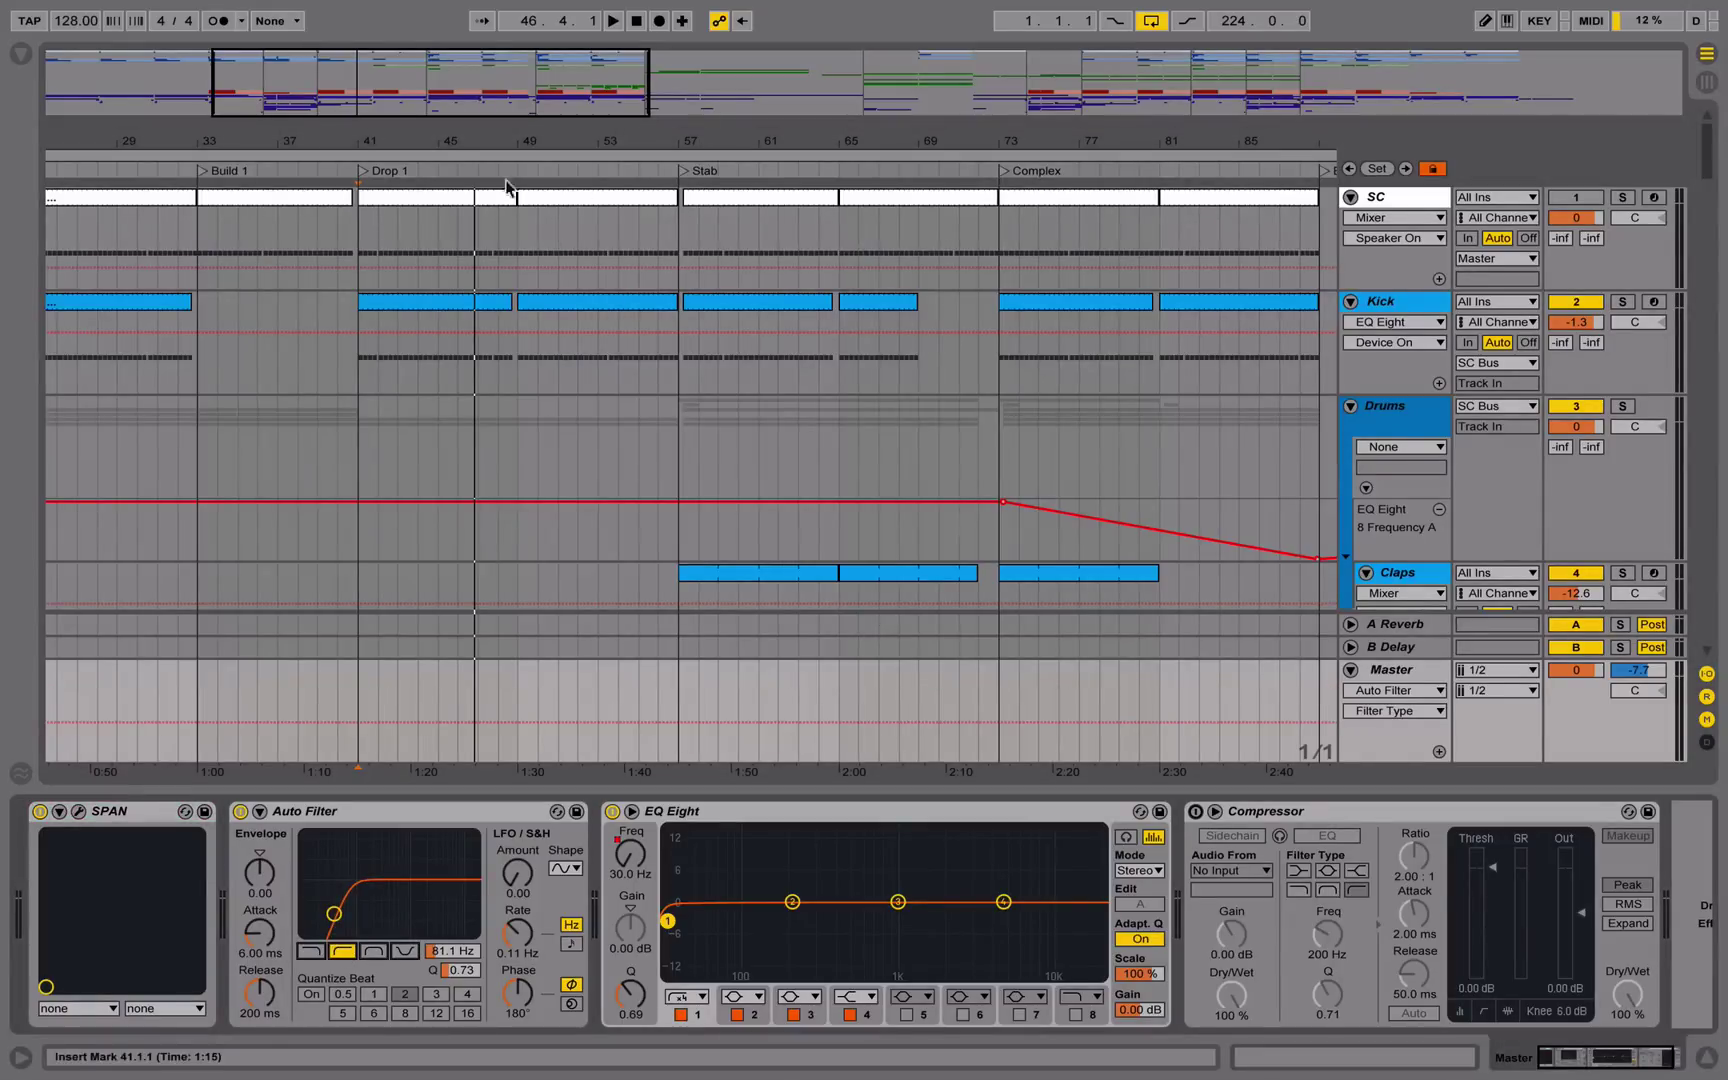
pyautogui.moveTo(333, 913)
pyautogui.mouseDown()
pyautogui.moveTo(356, 911)
pyautogui.moveTo(336, 918)
pyautogui.mouseUp()
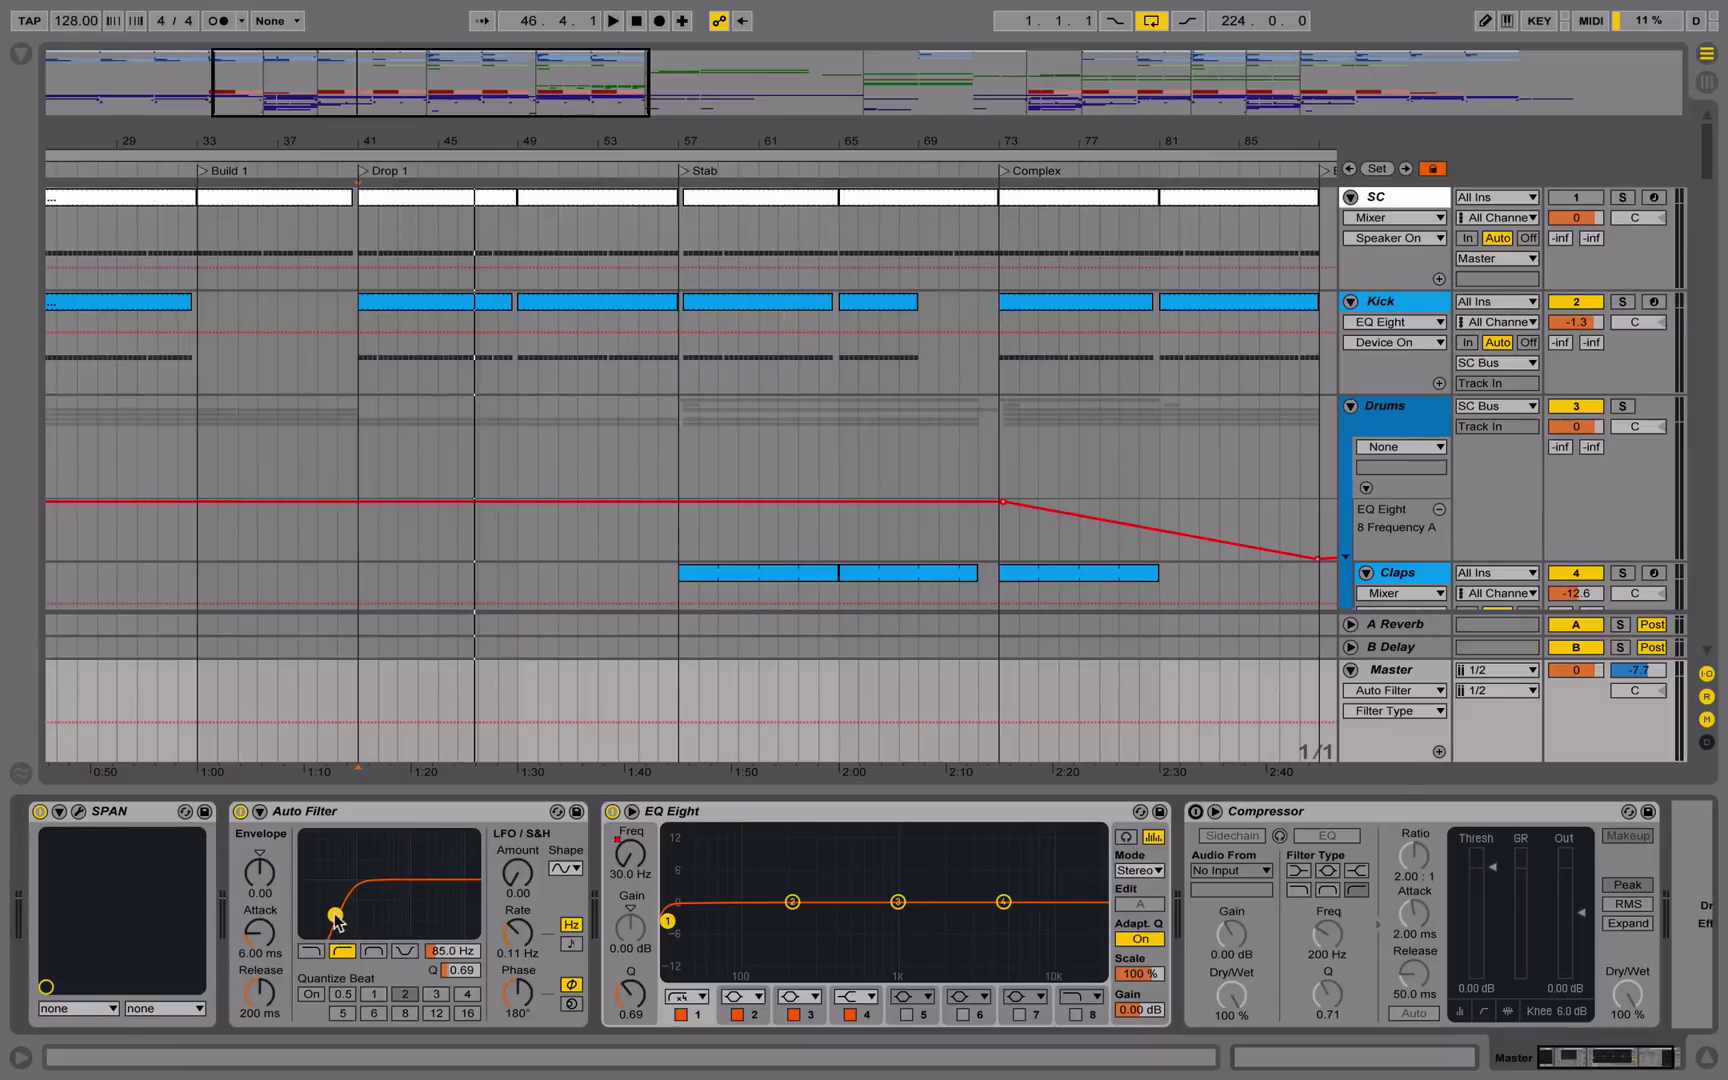
pyautogui.click(433, 173)
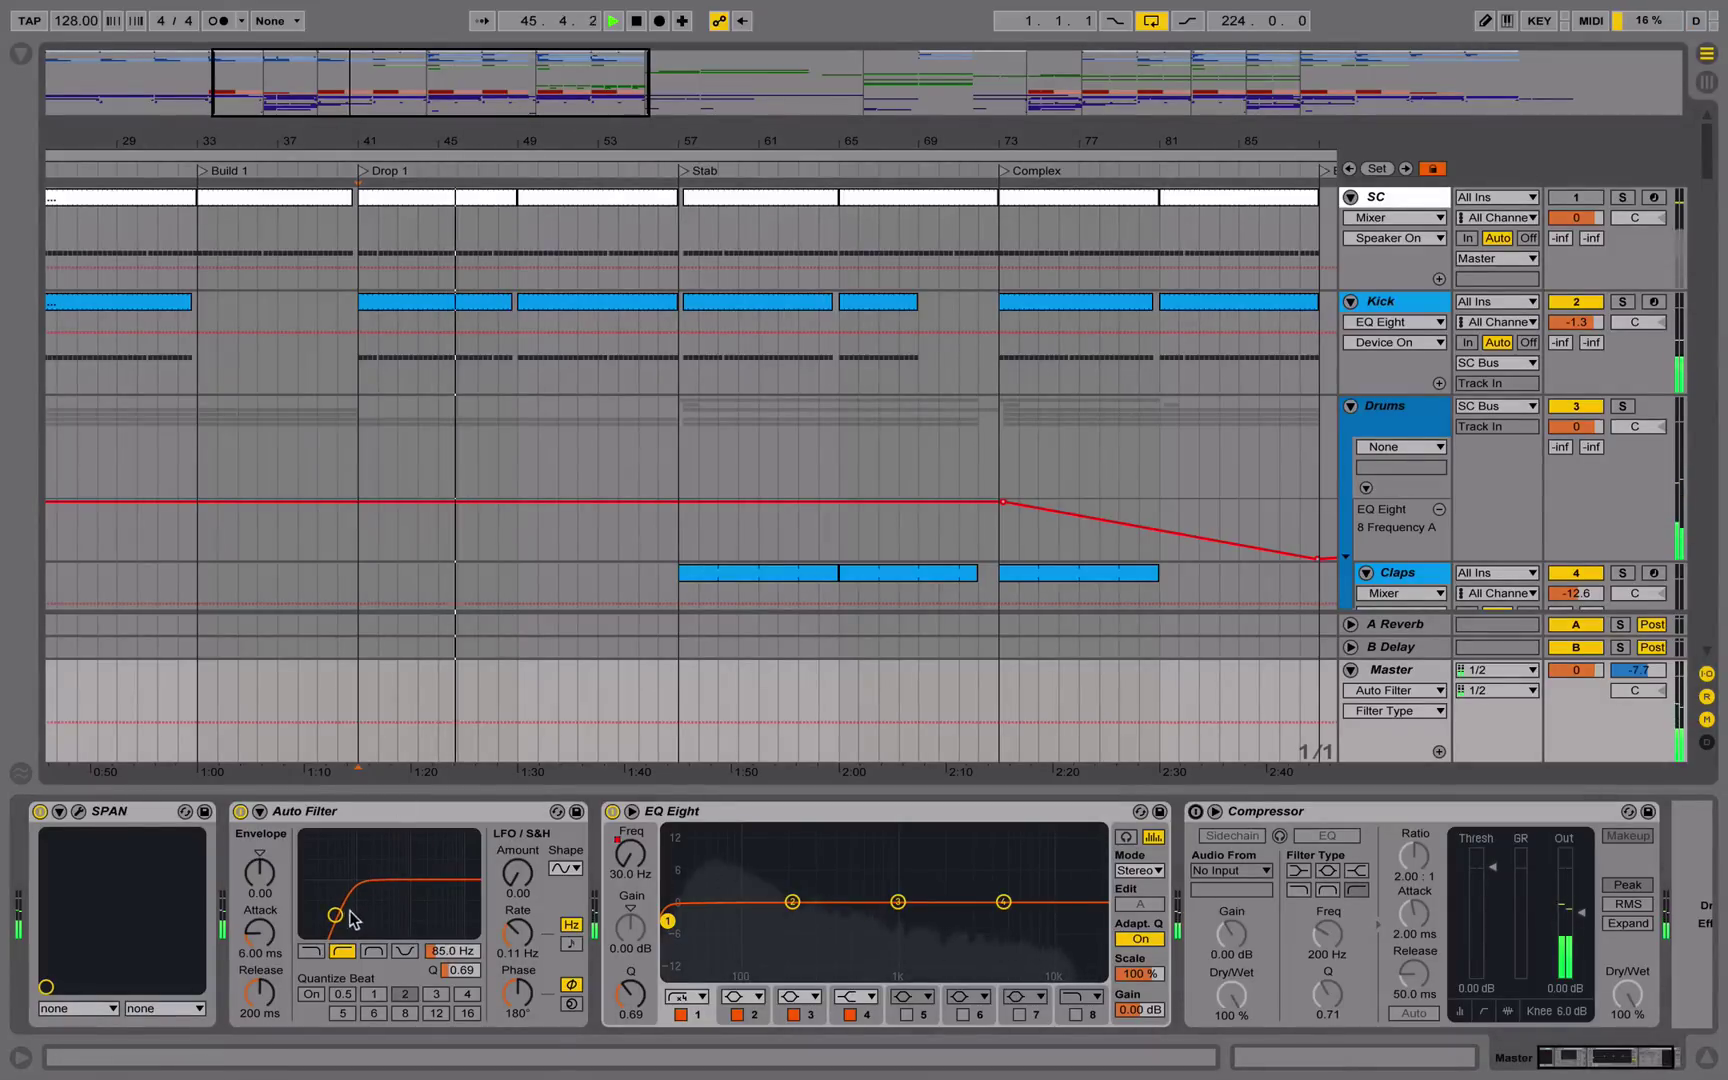
pyautogui.press('space')
pyautogui.click(319, 955)
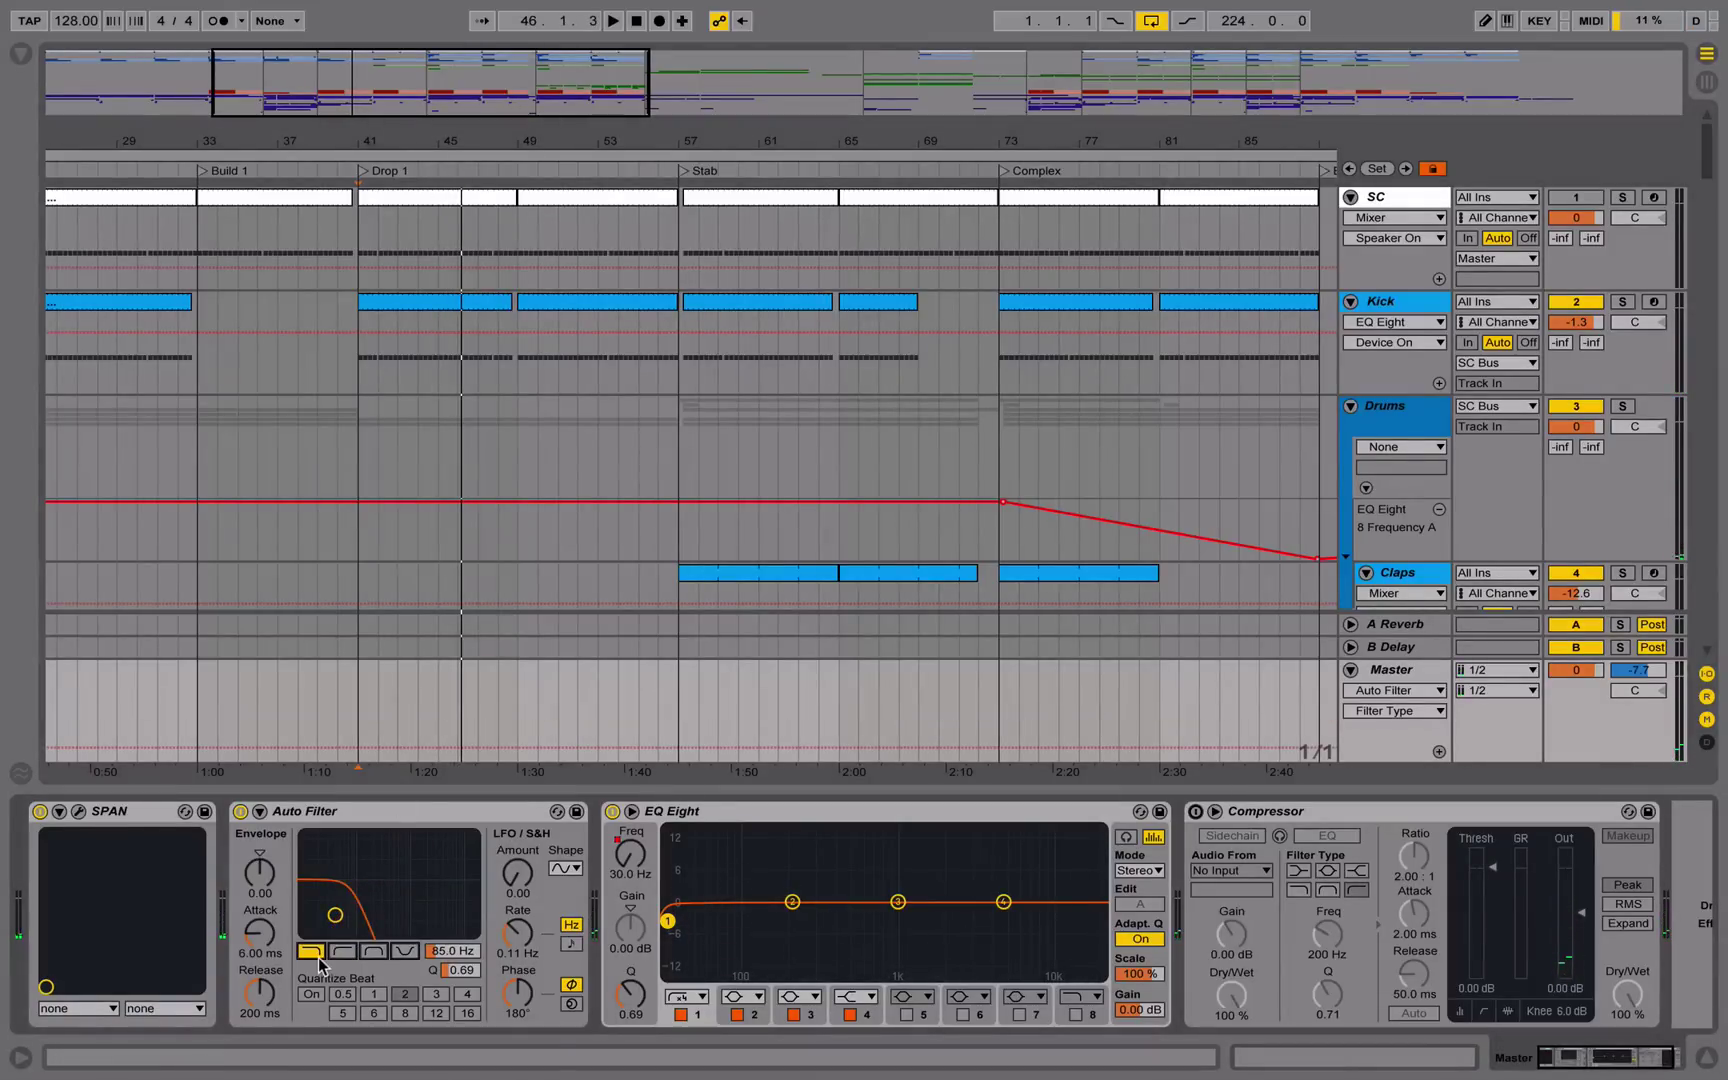
pyautogui.press('space')
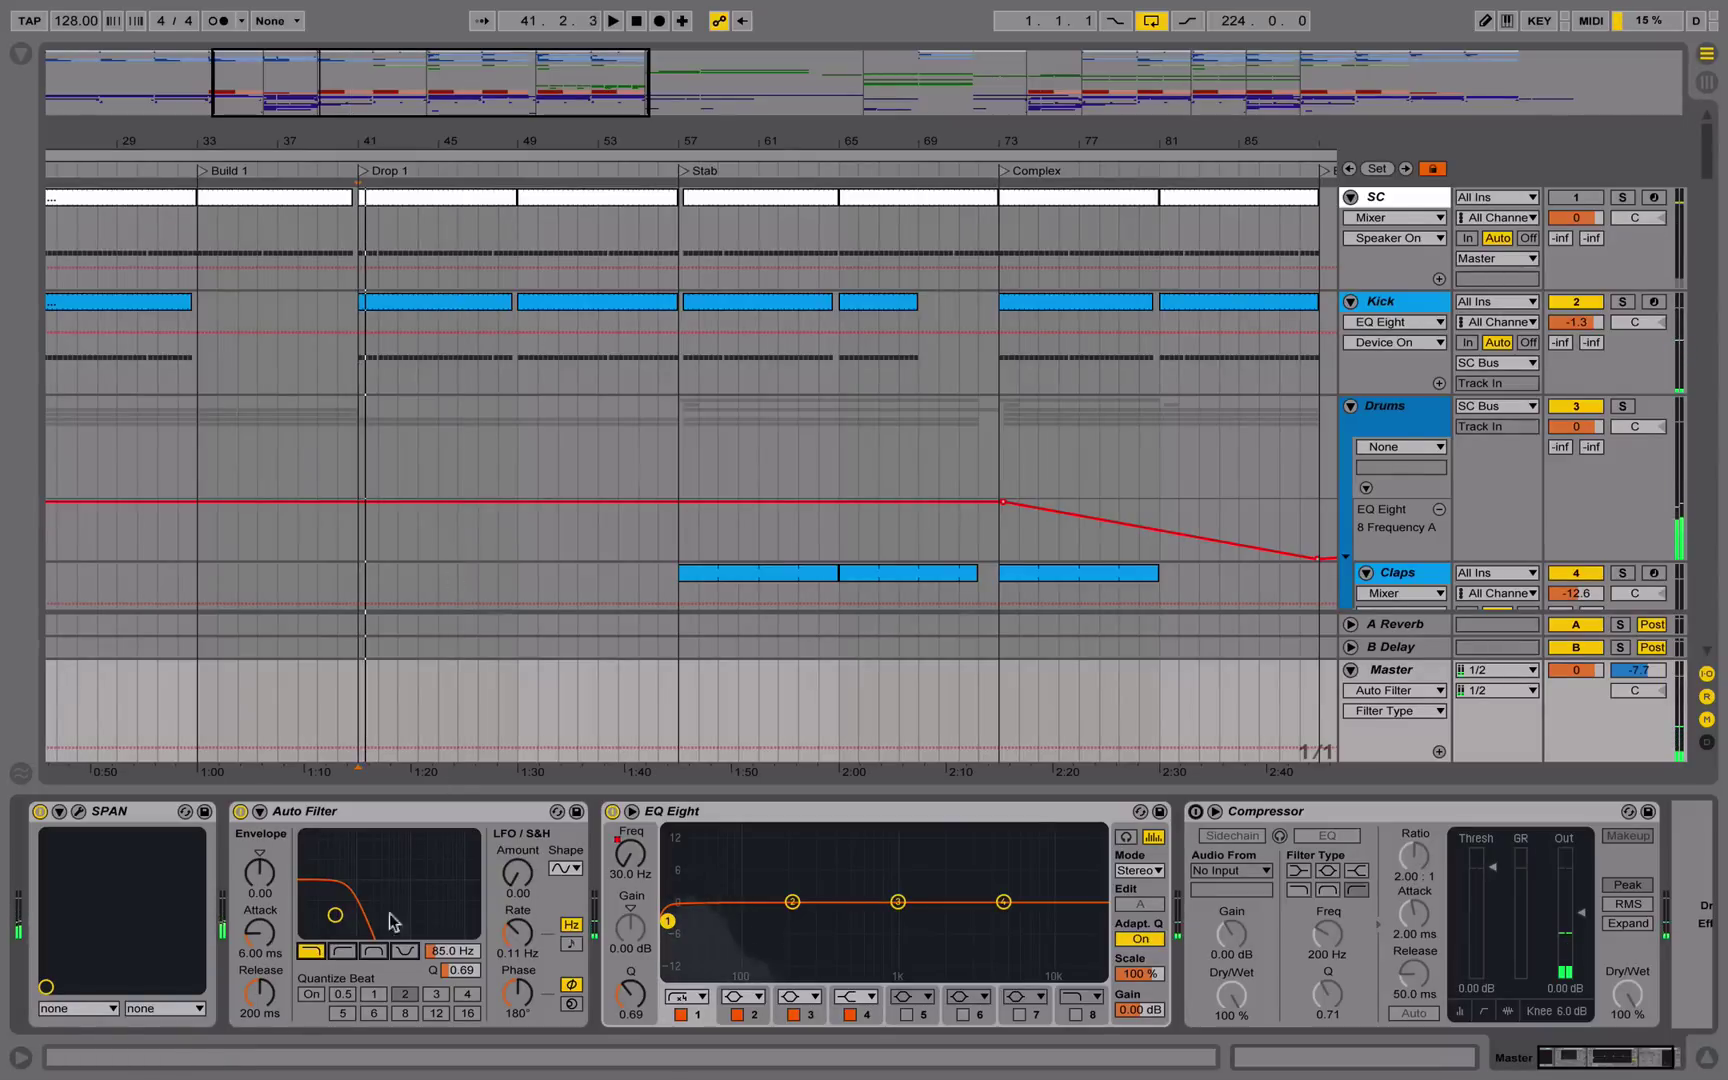
# Key-map the Auto Filter's filter type selection to computer key 2
pyautogui.rightClick(454, 968)
pyautogui.rightClick(447, 950)
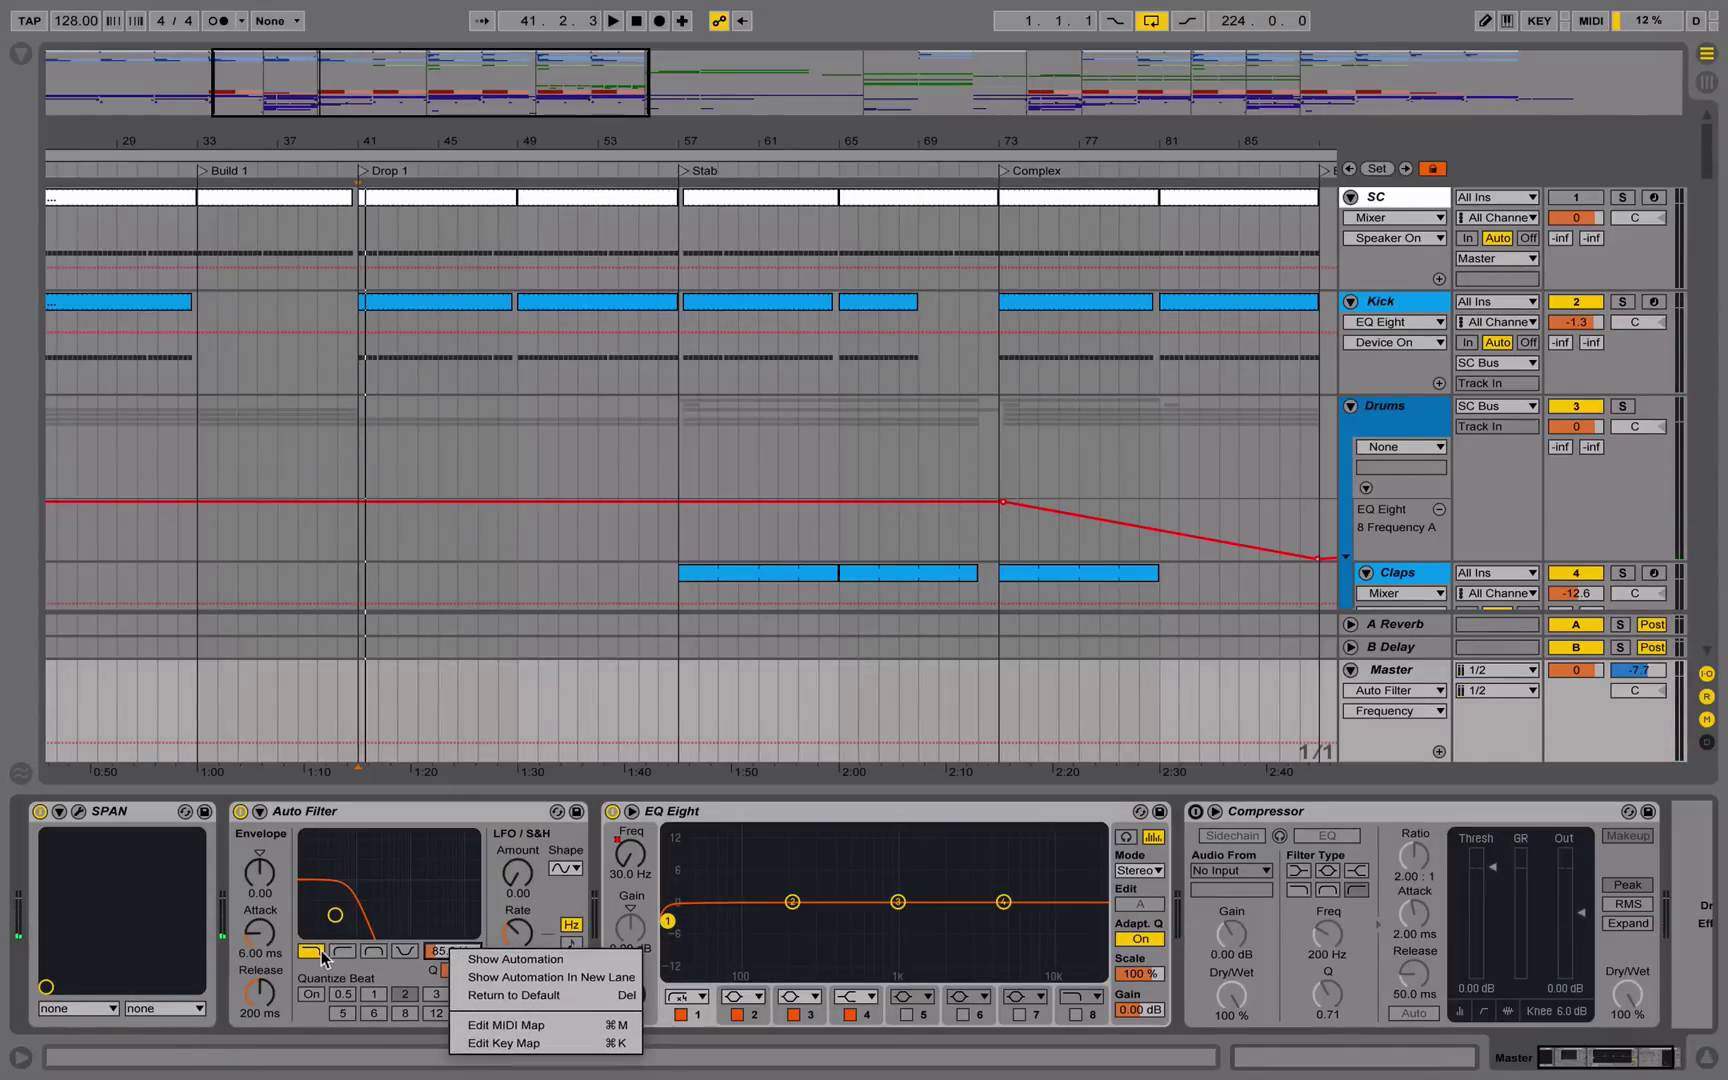
pyautogui.rightClick(322, 954)
pyautogui.click(380, 1030)
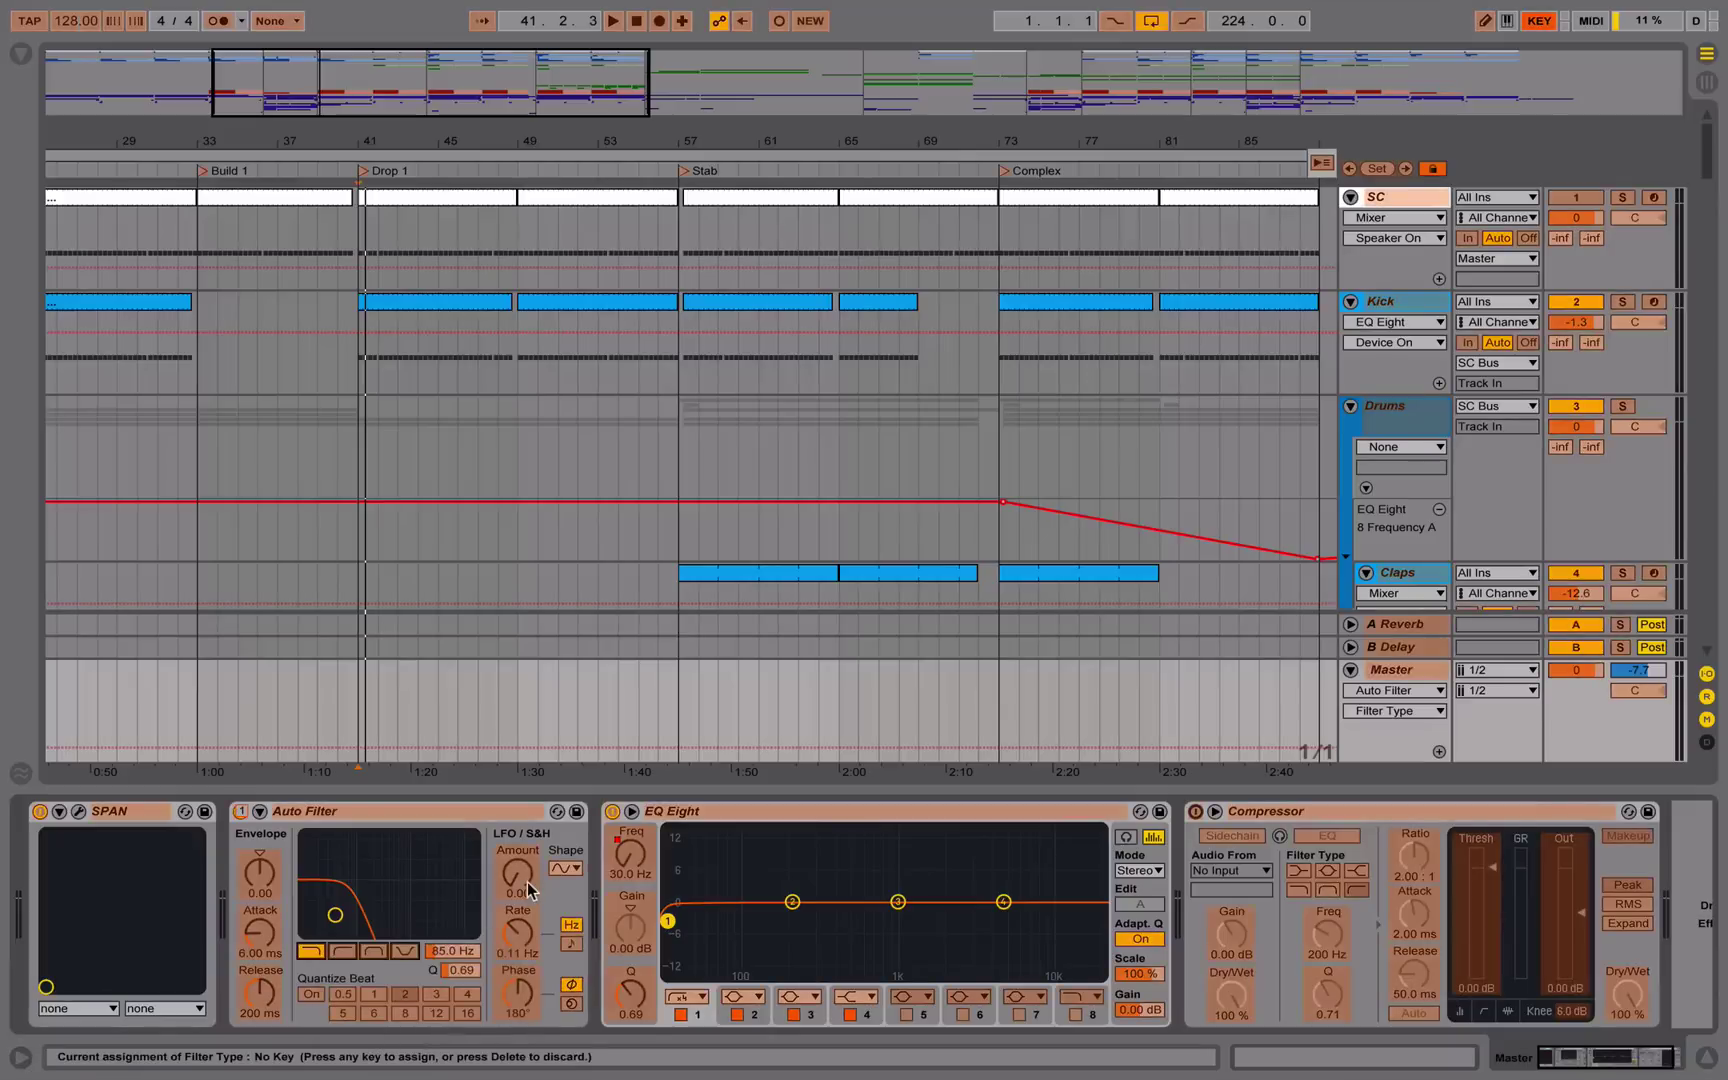
pyautogui.press('2')
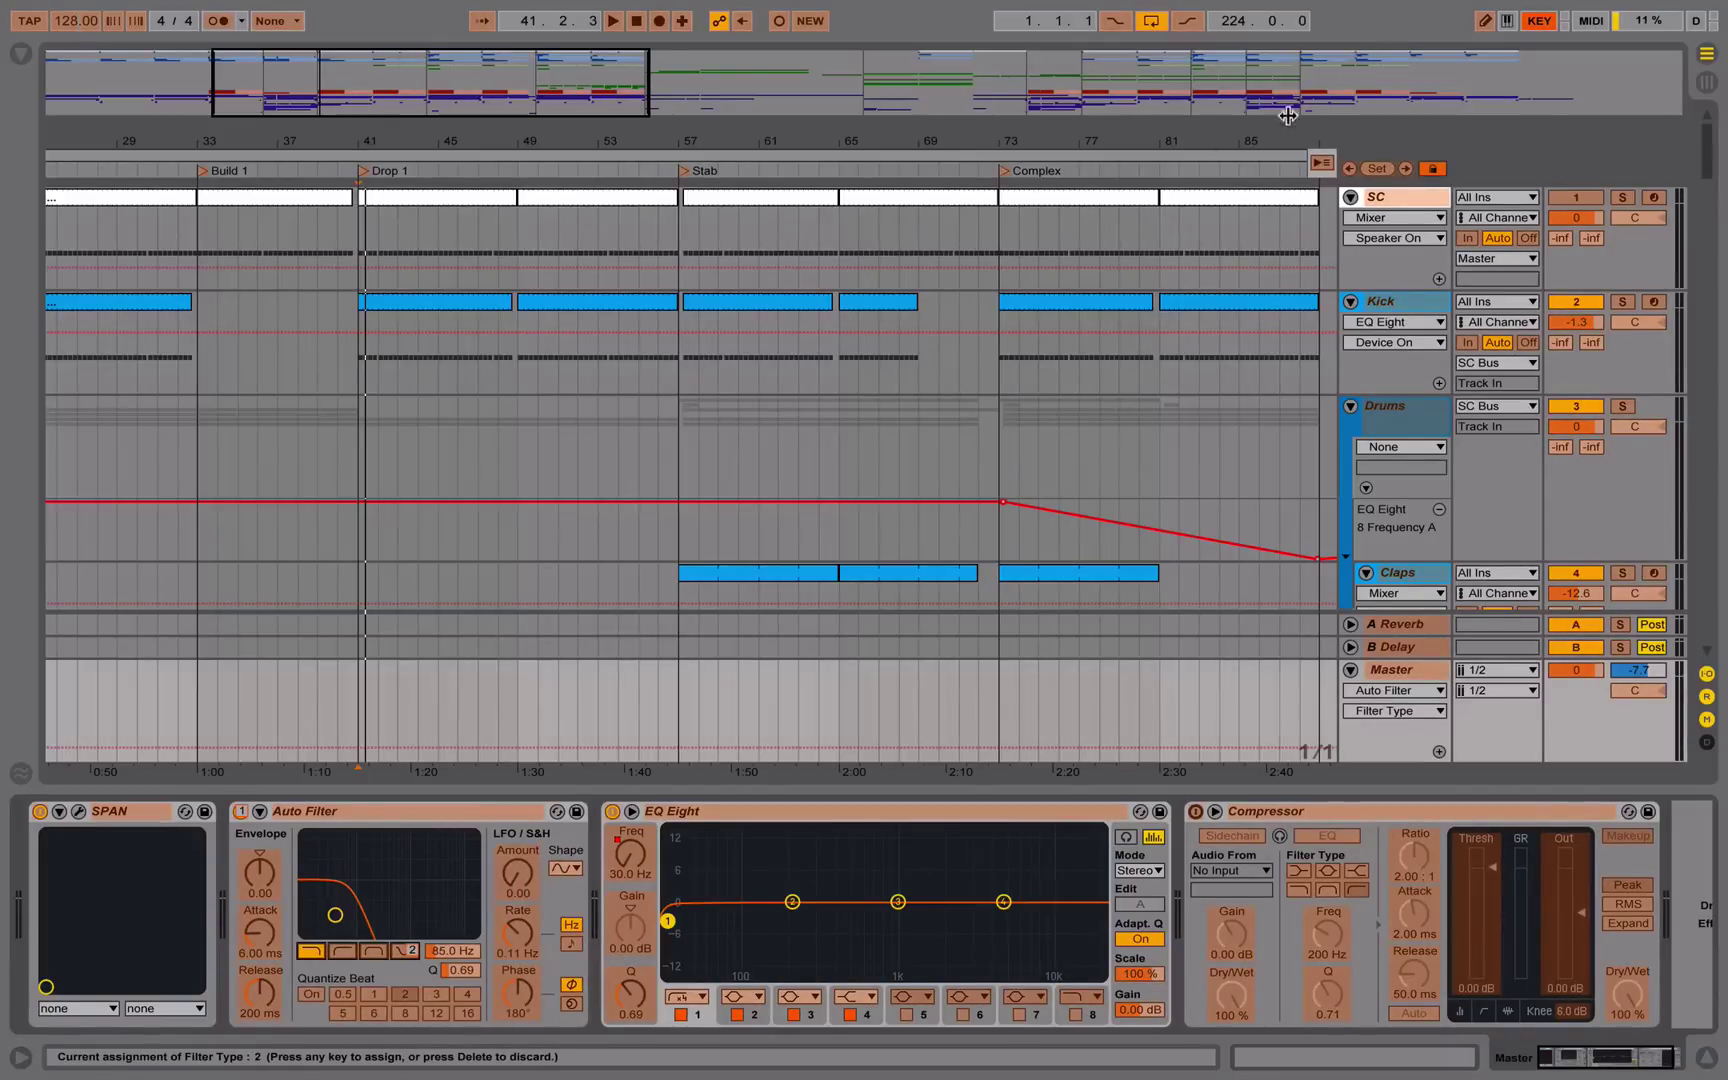
pyautogui.click(1537, 20)
# Test the mapping by cycling repeatedly through the Auto Filter's types, ending on lowpass, and show the whole arrangement
pyautogui.press('2')
pyautogui.press('2')
pyautogui.press('2')
pyautogui.press('2')
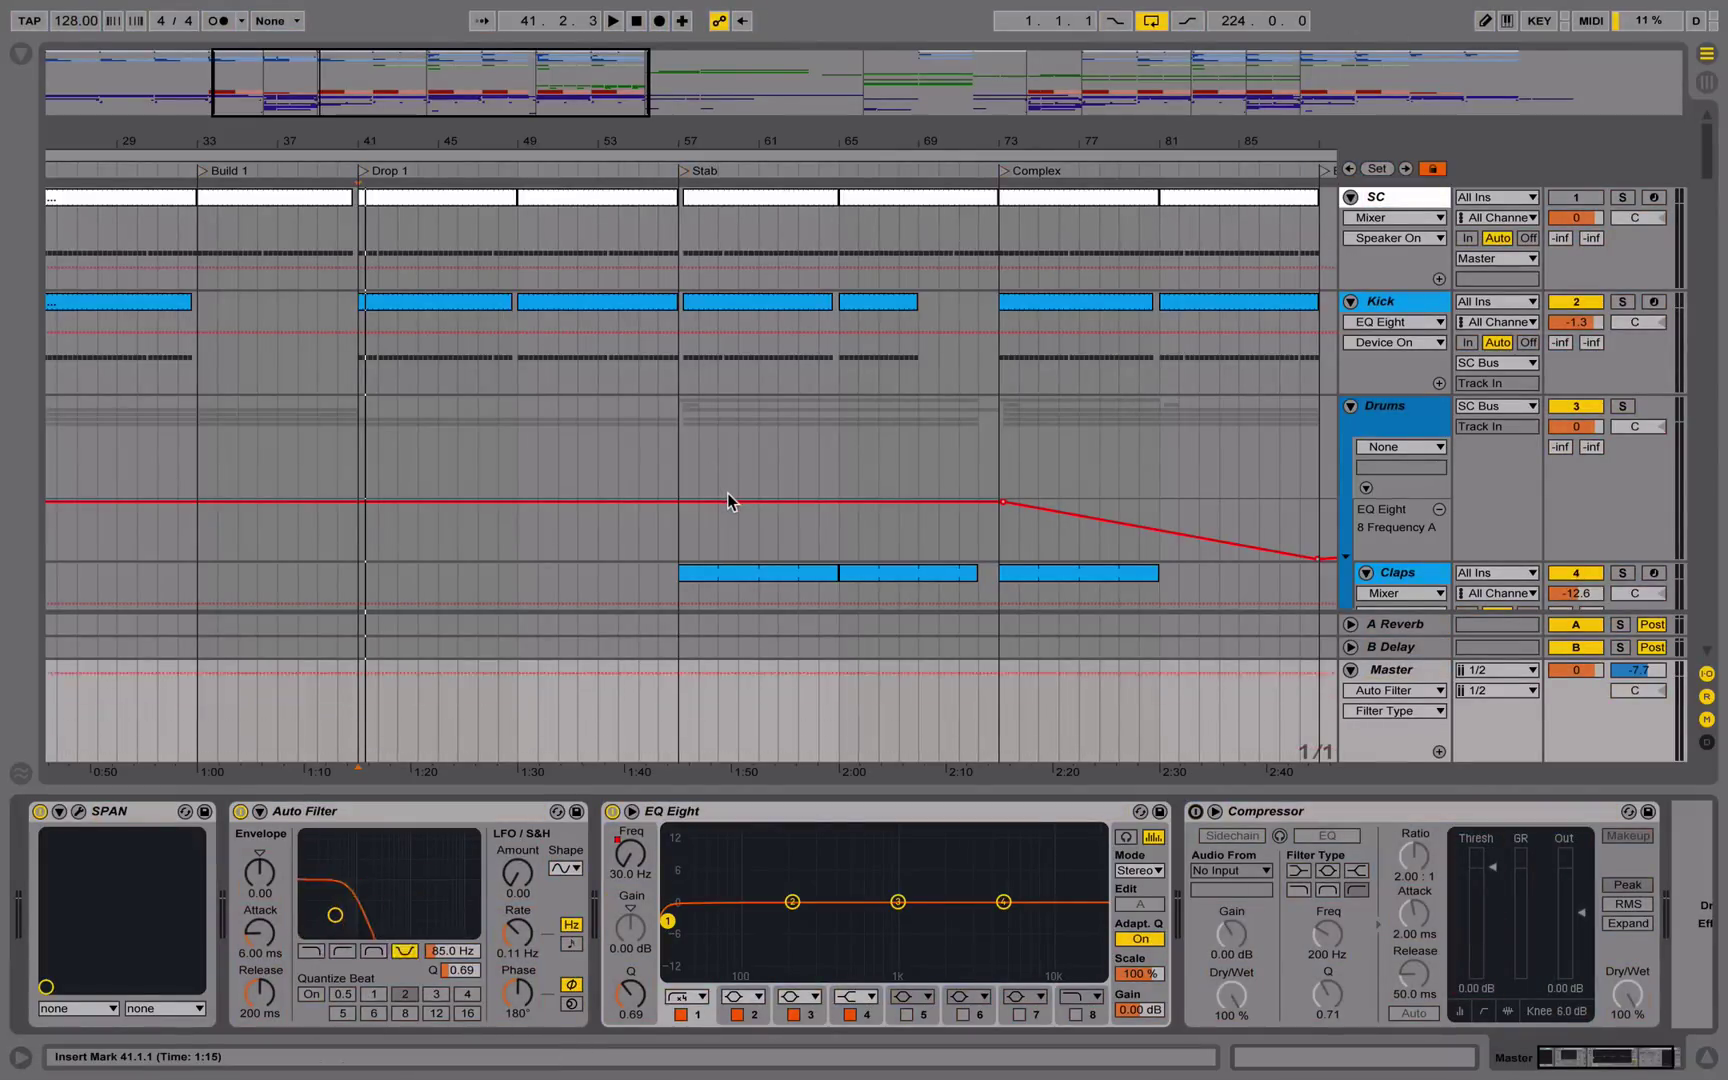
pyautogui.press('2')
pyautogui.press('2')
pyautogui.press('2')
pyautogui.press('2')
pyautogui.press('2')
pyautogui.press('2')
pyautogui.press('2')
pyautogui.press('2')
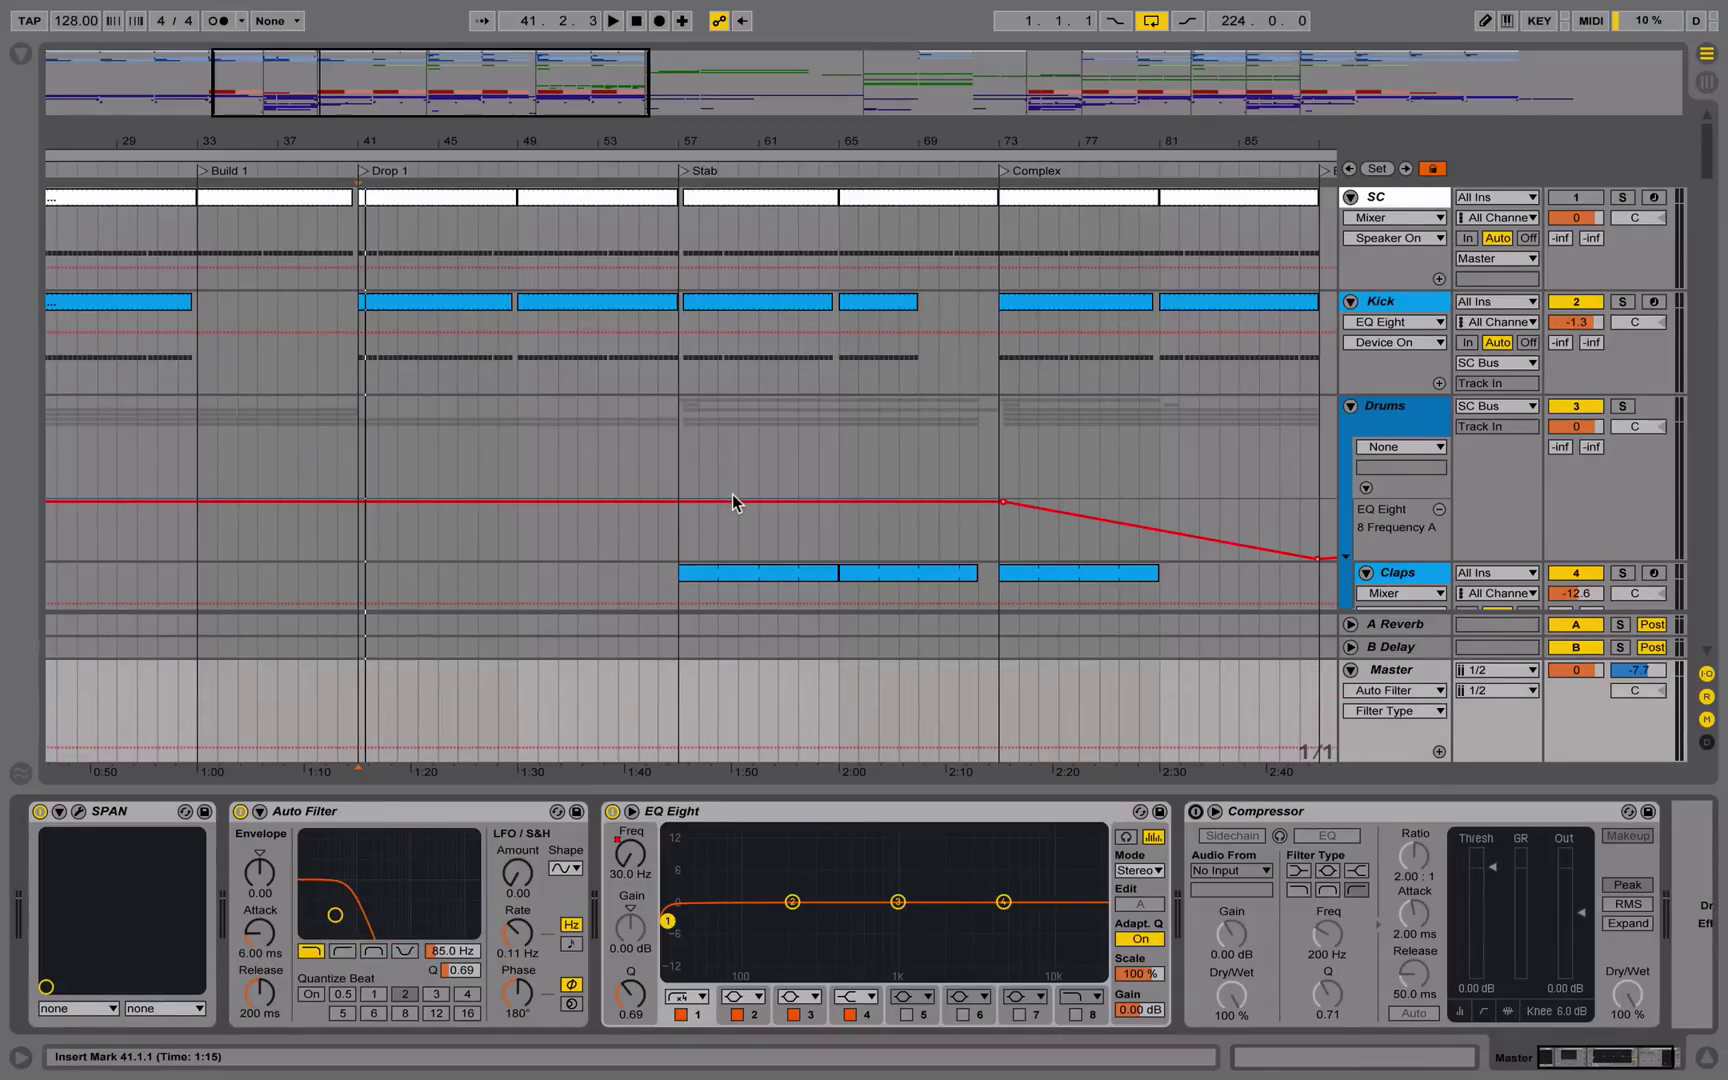
pyautogui.doubleClick(287, 108)
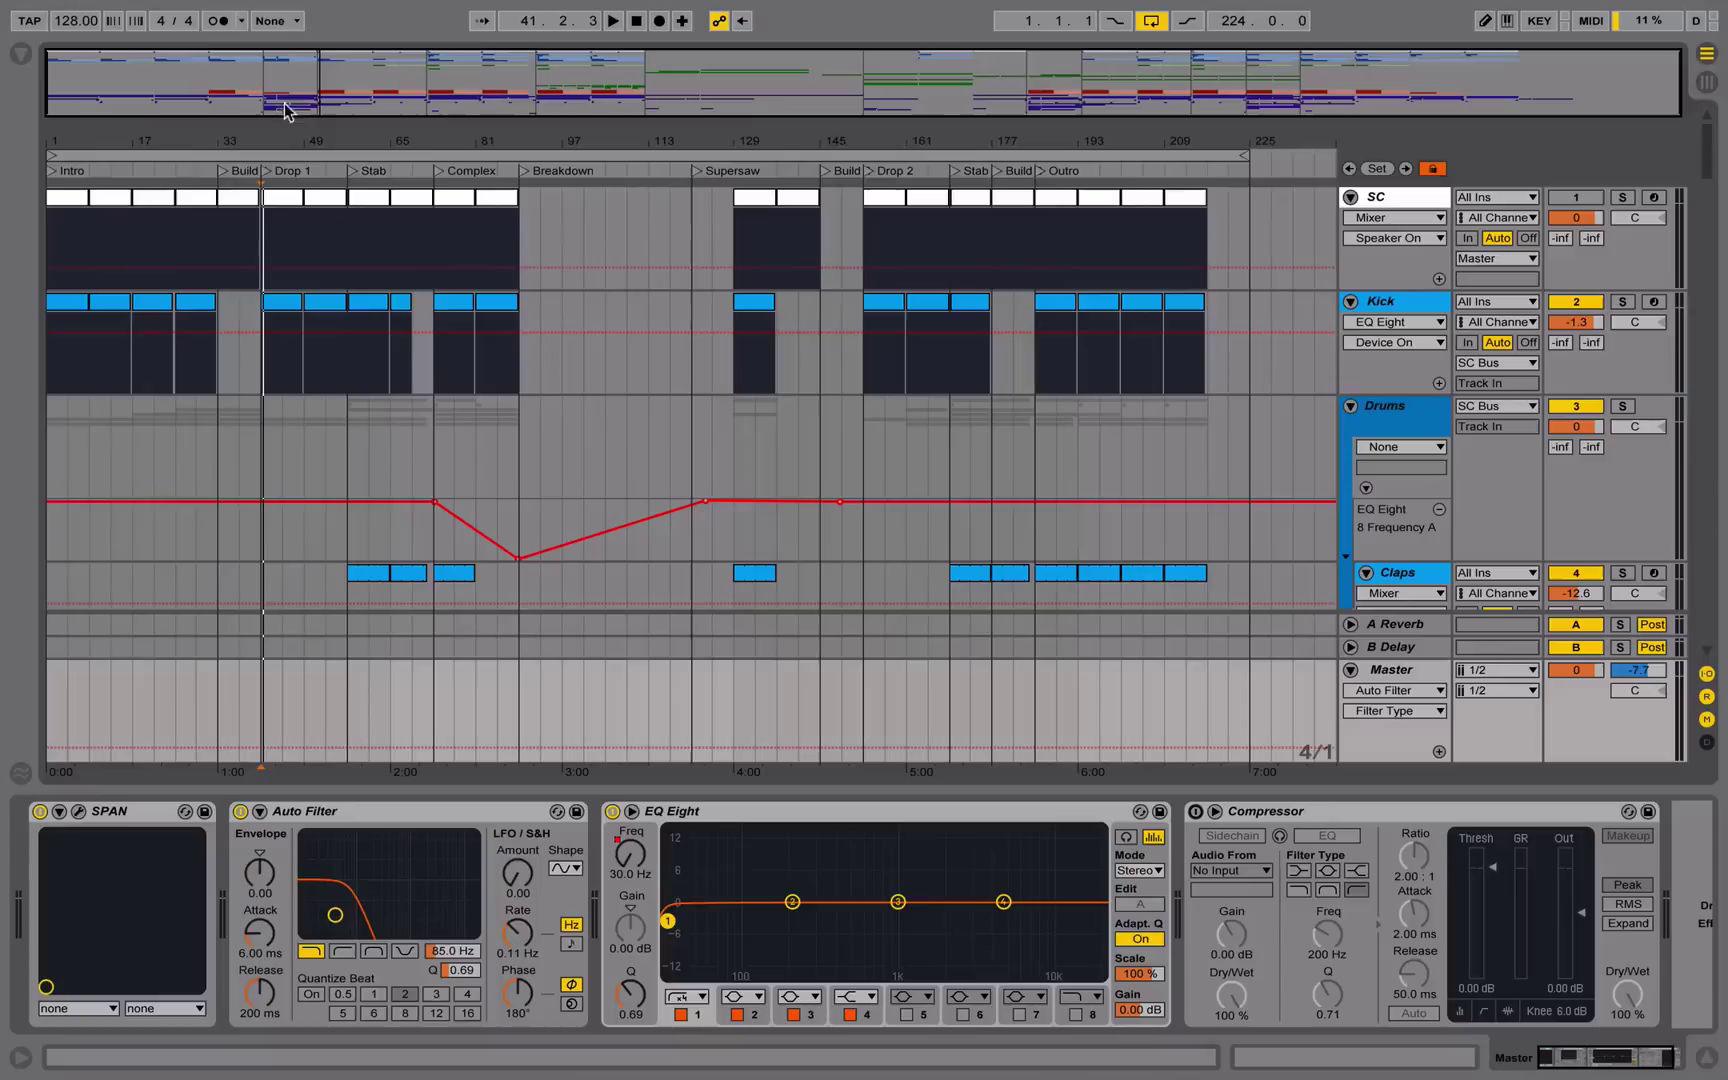
# Key-map the Global Quantization selector to computer key 3
pyautogui.click(272, 24)
pyautogui.click(272, 24)
pyautogui.rightClick(276, 20)
pyautogui.click(330, 45)
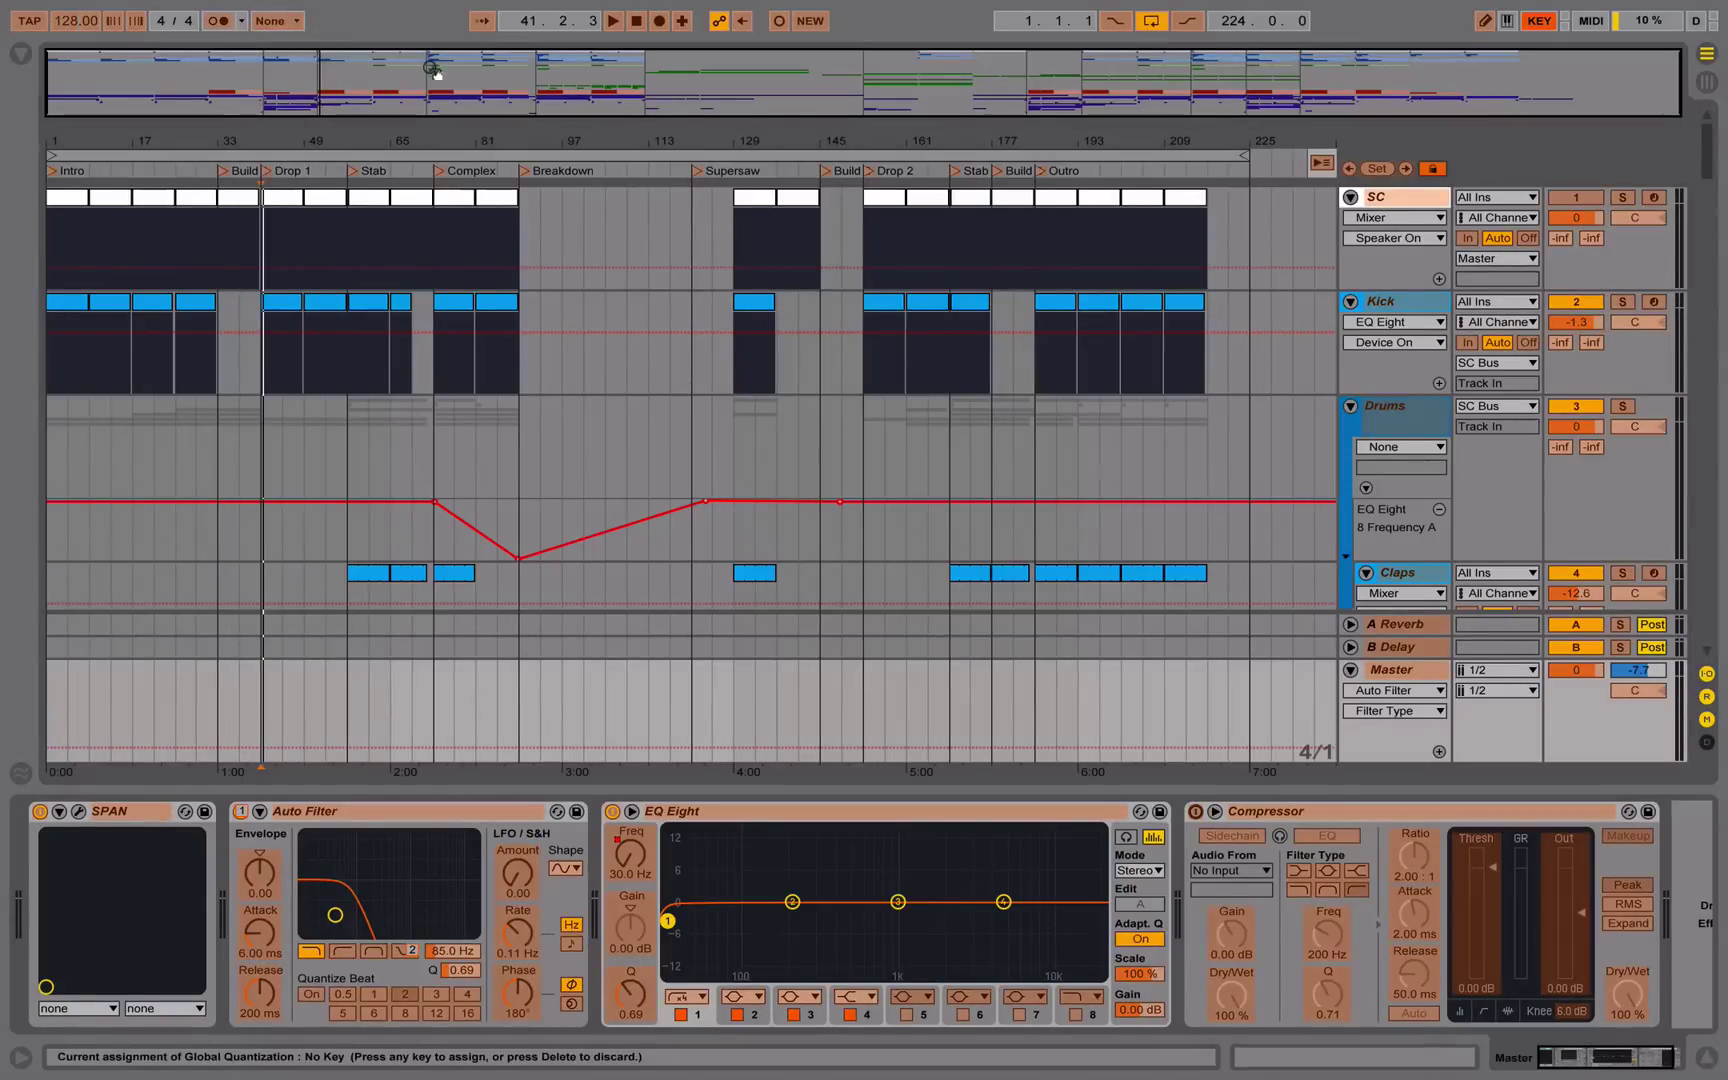
pyautogui.press('3')
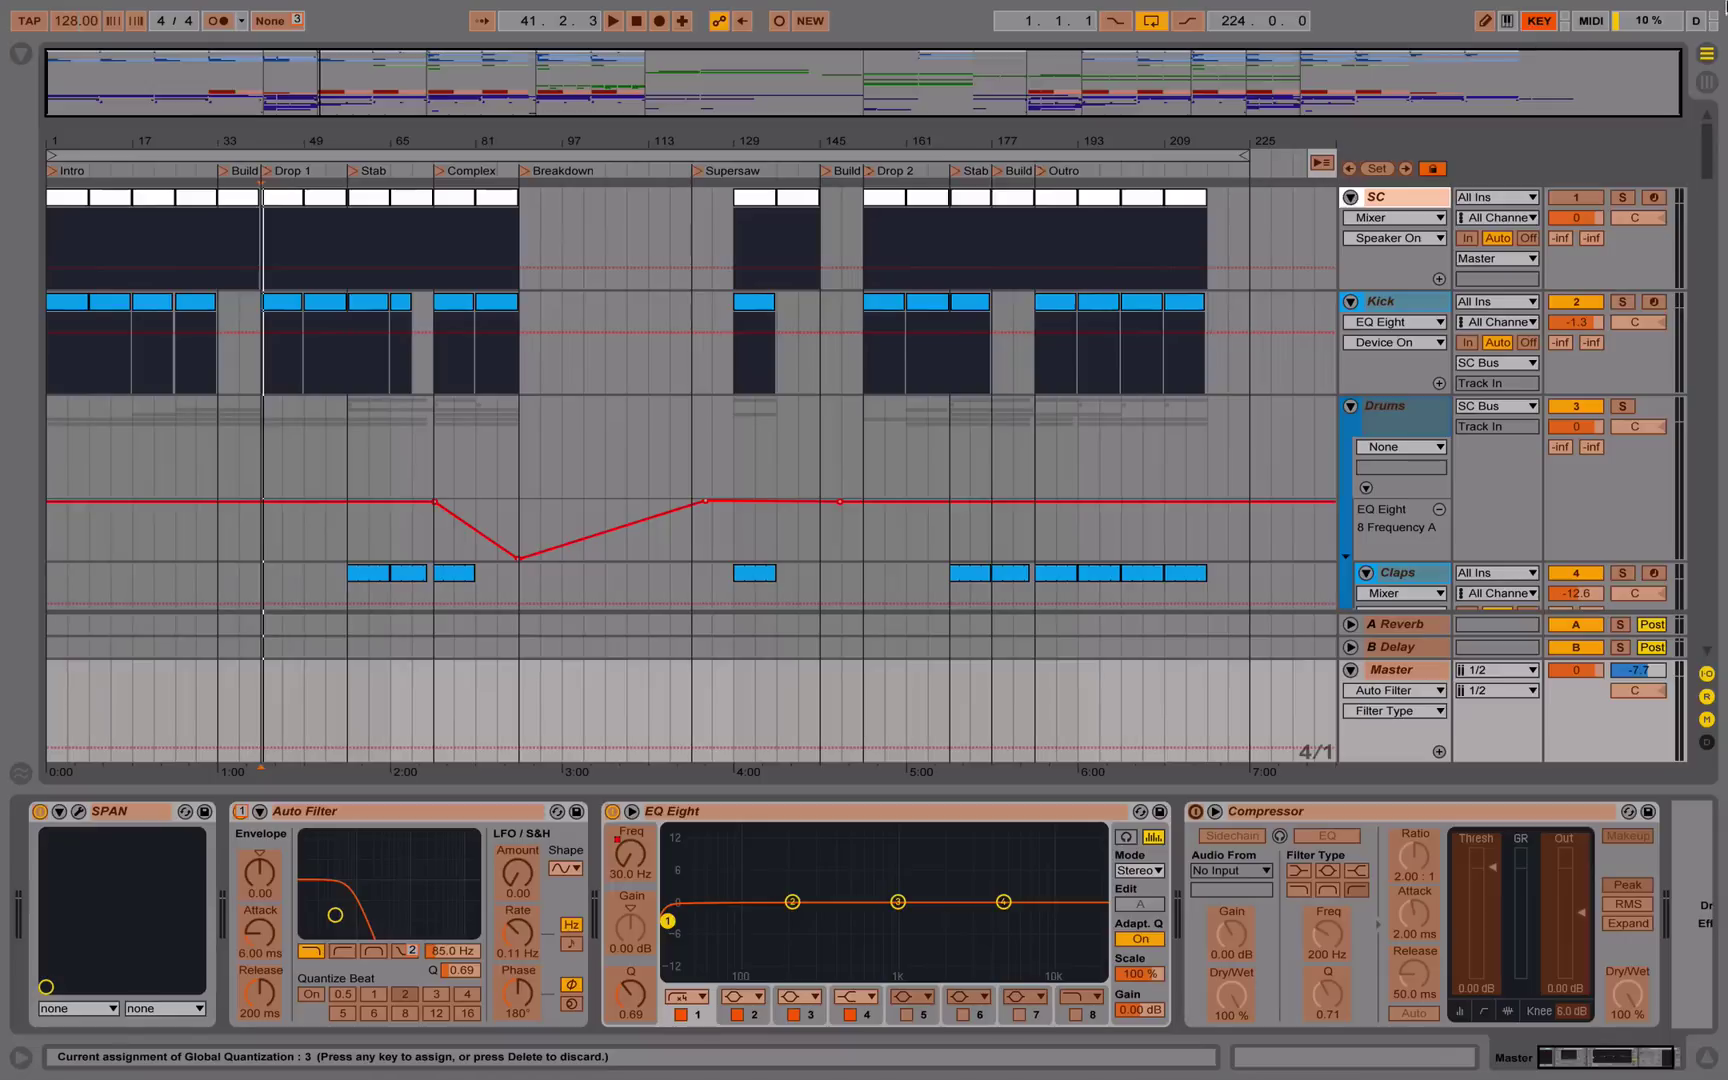
pyautogui.click(1550, 24)
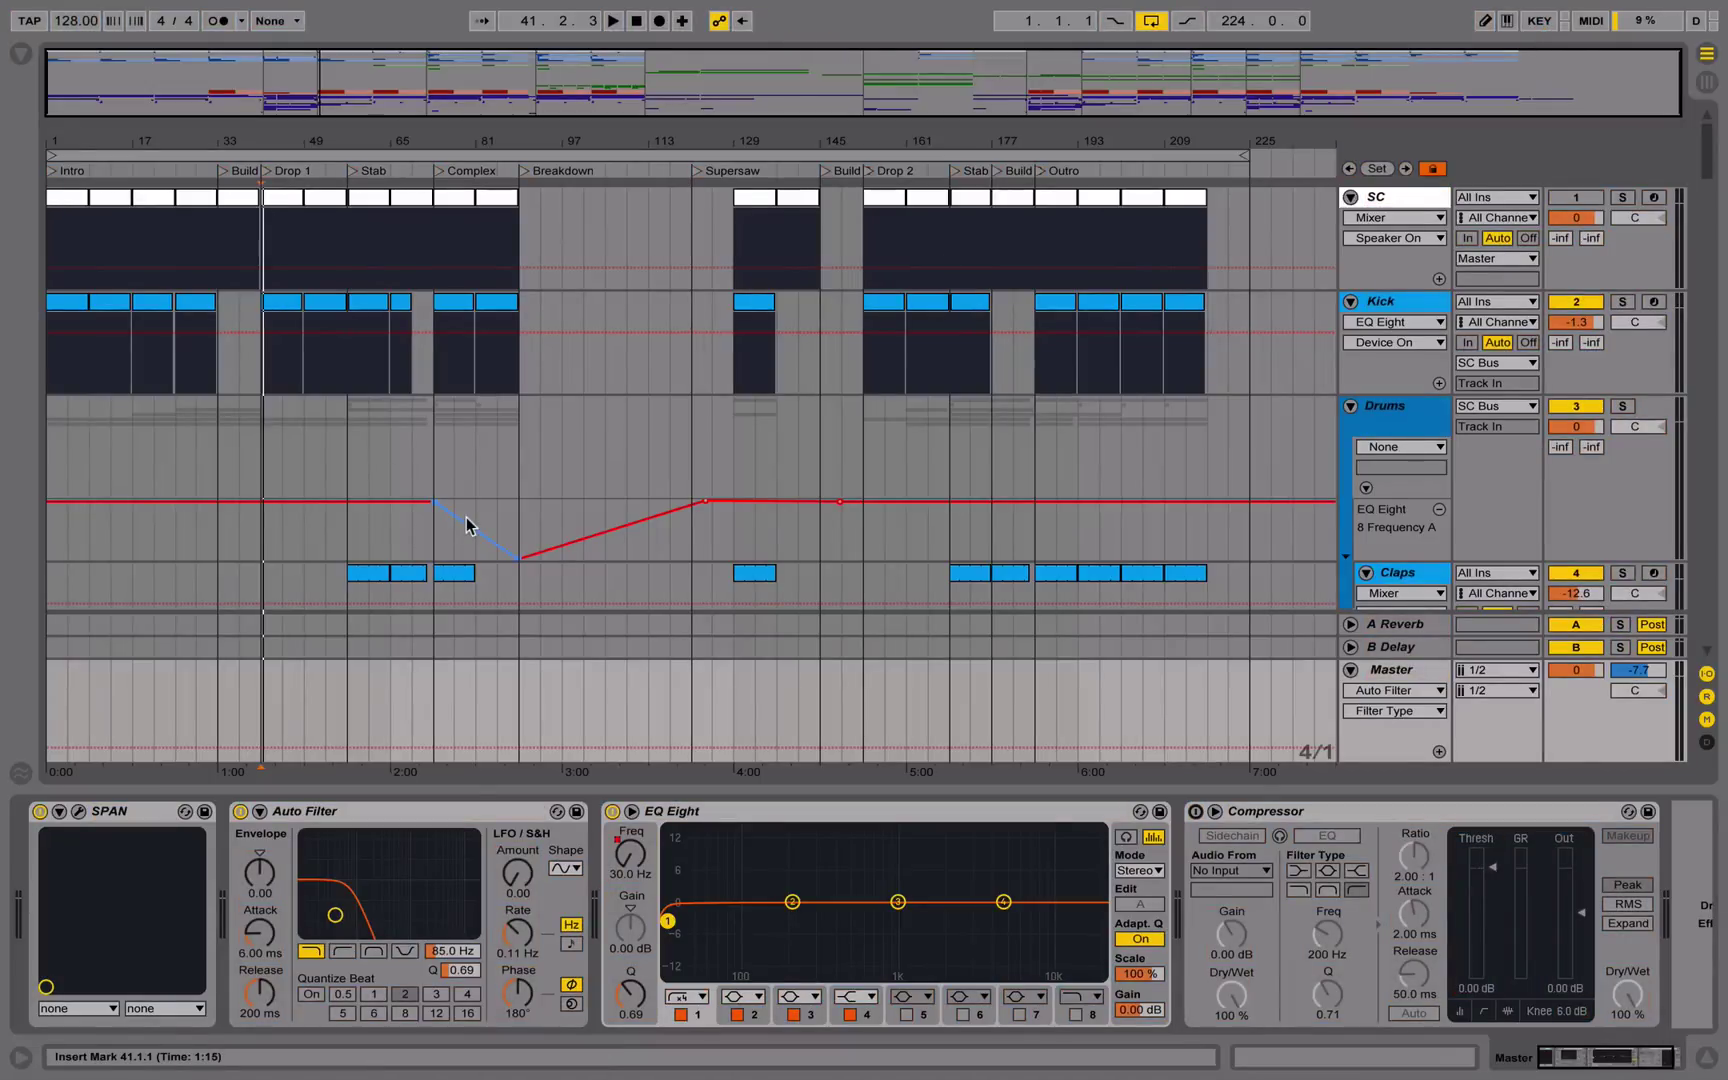
# Test the mapping by cycling the global quantization through its values, ending on 1/4
pyautogui.press('3')
pyautogui.press('super+7')
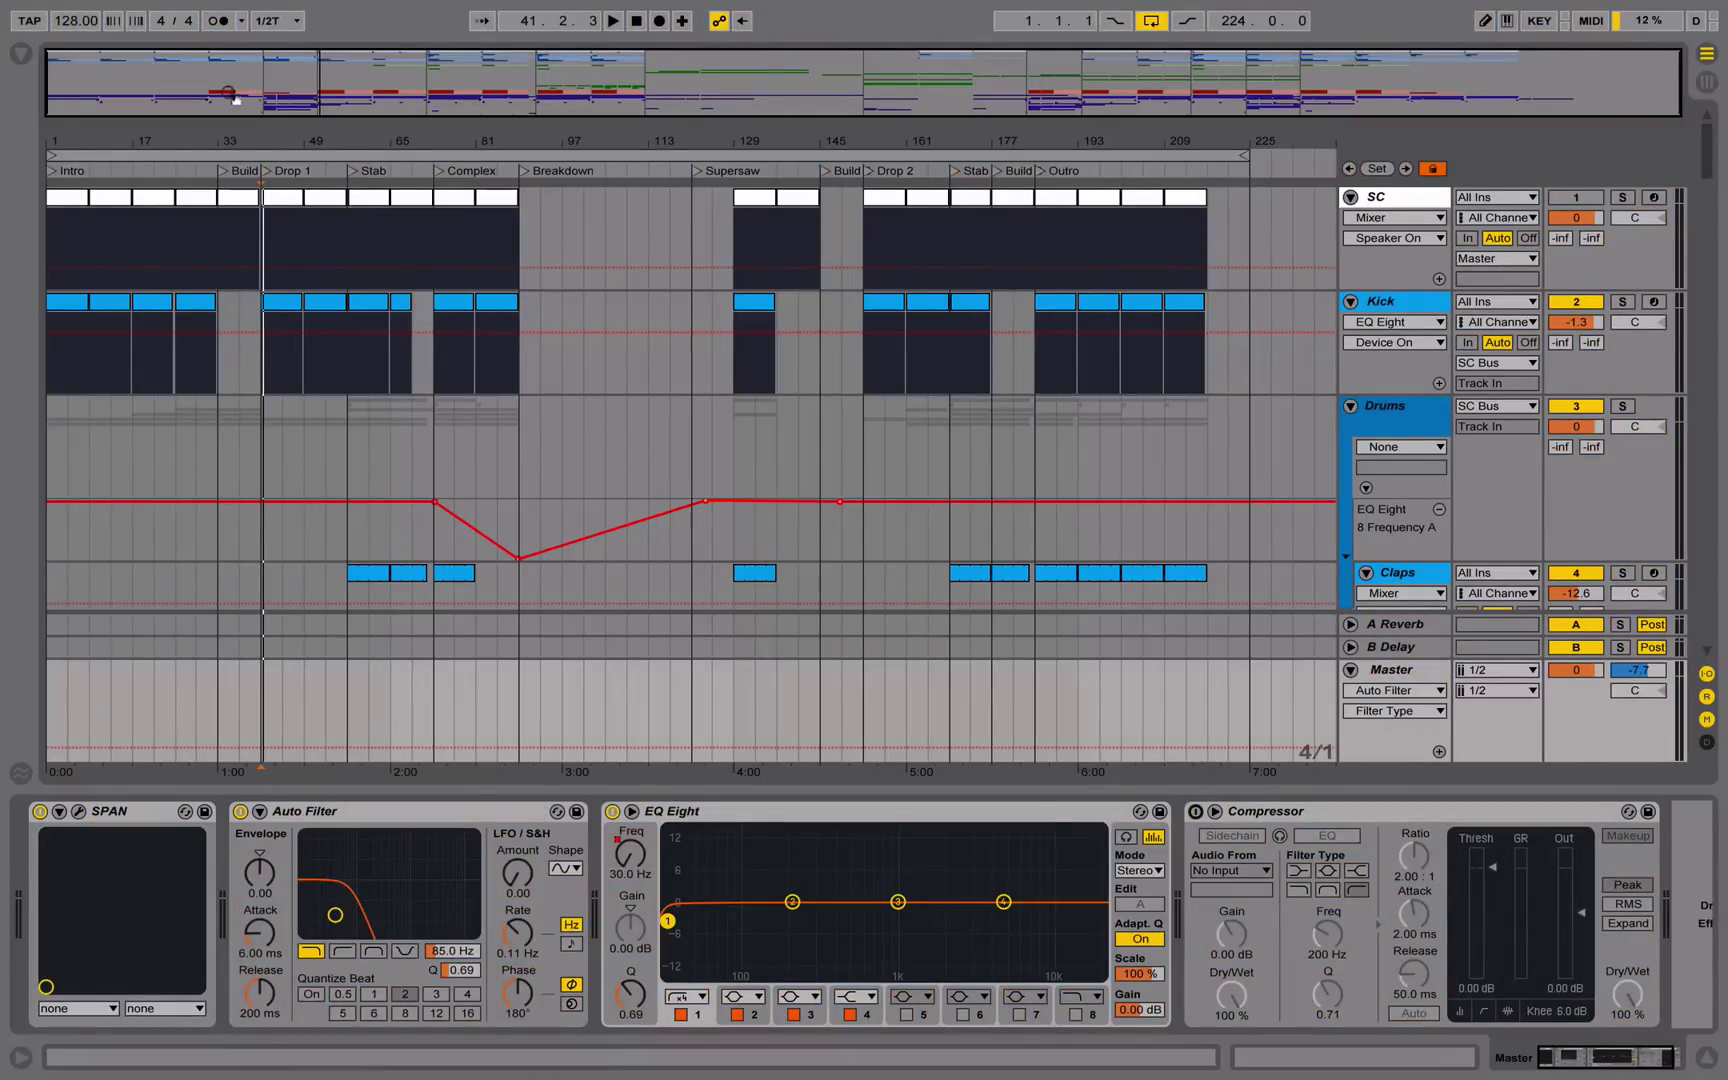
pyautogui.moveTo(235, 100); pyautogui.dragTo(235, 40)
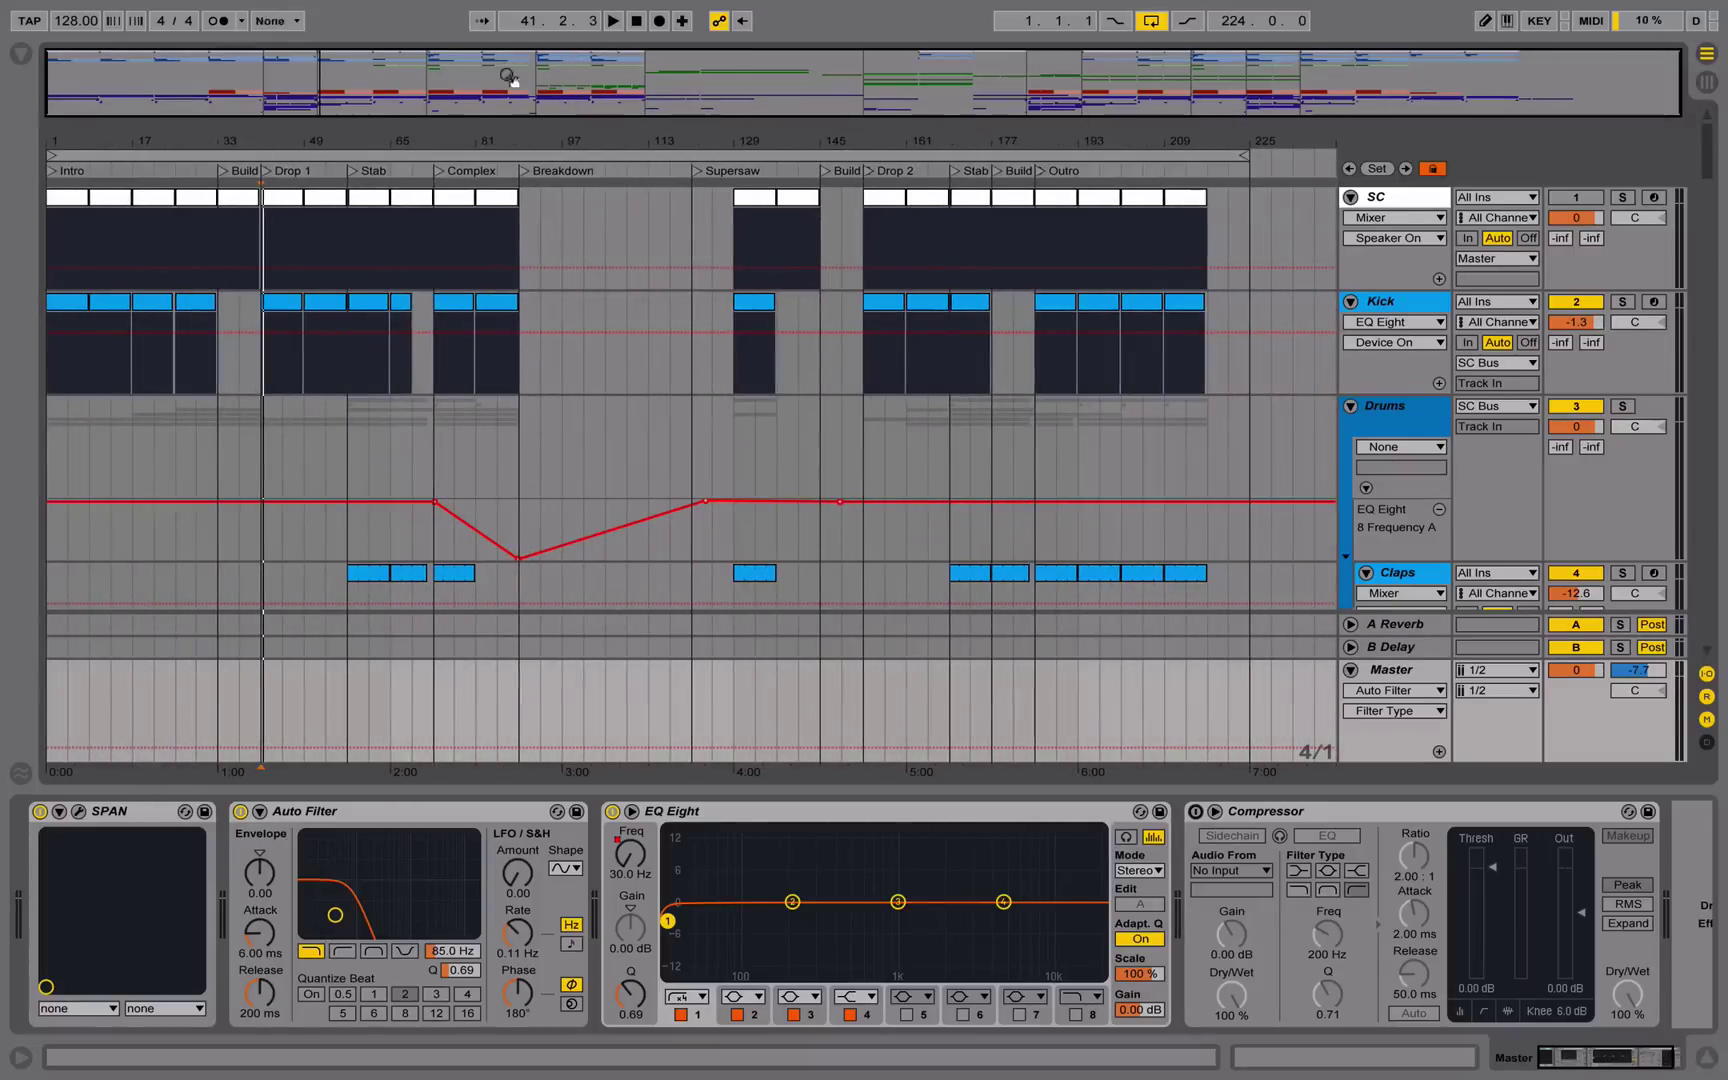
pyautogui.press('4')
pyautogui.press('super+8')
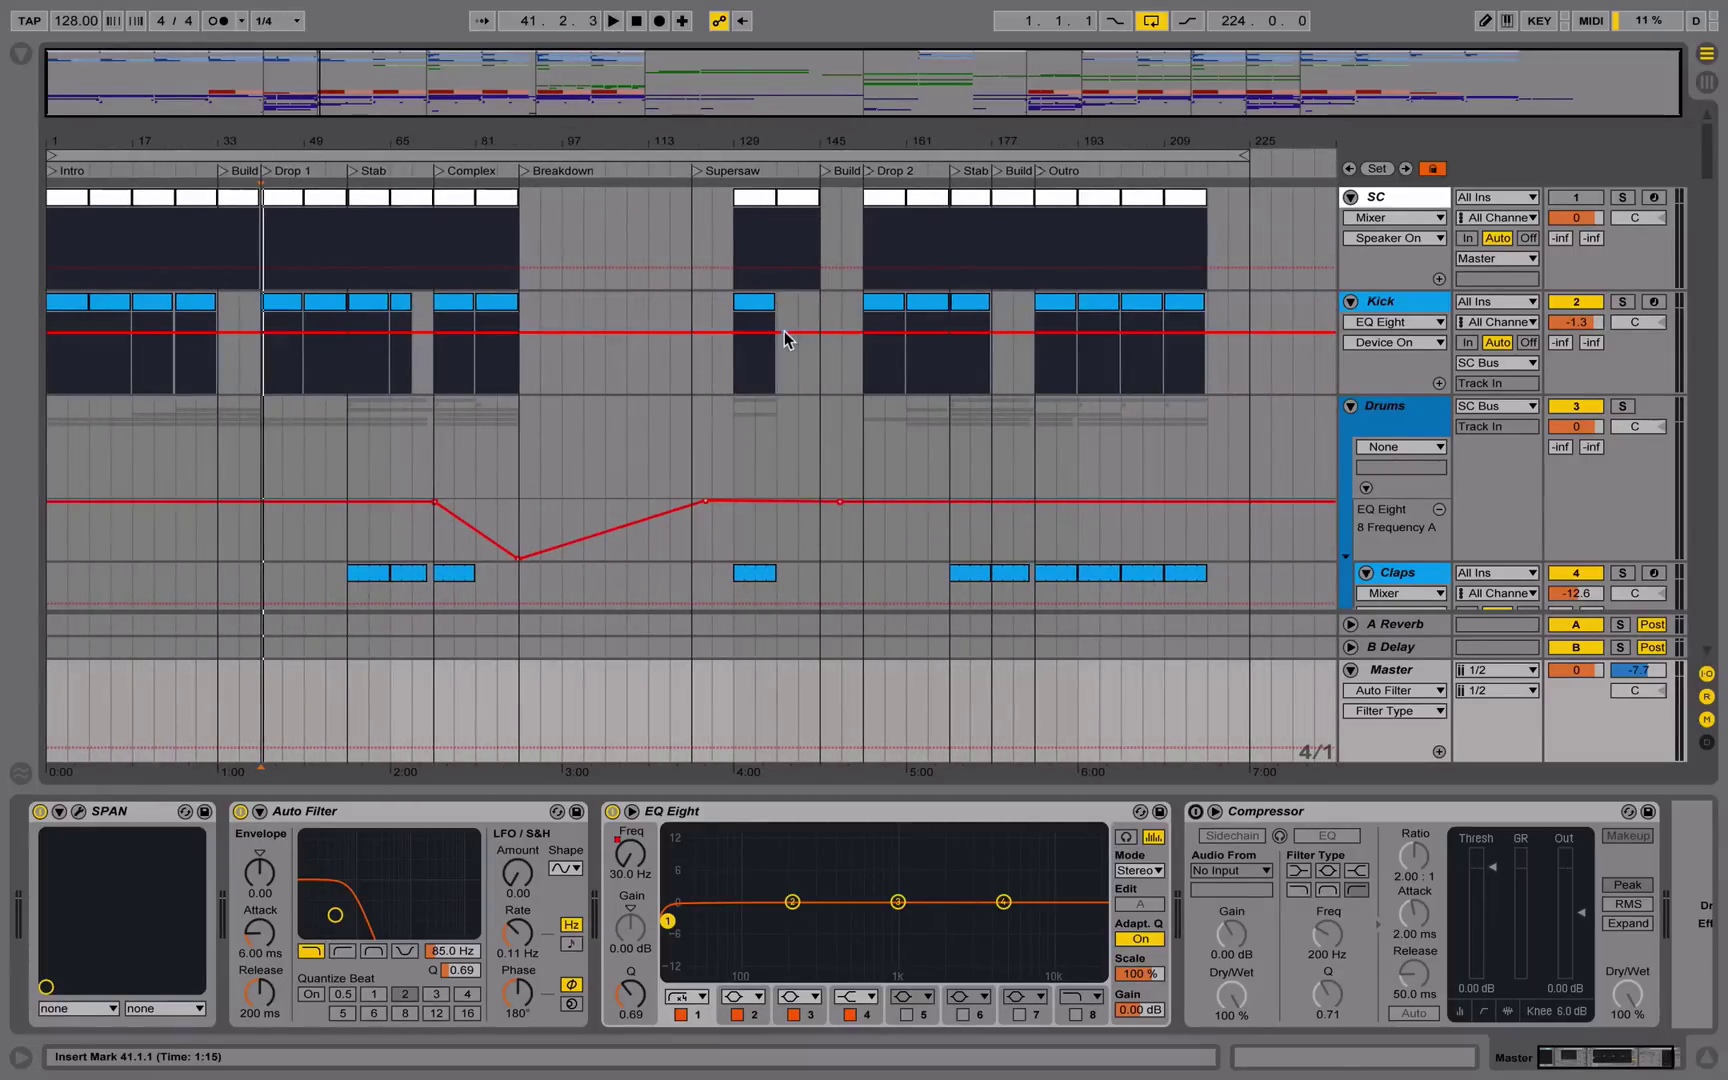
# Key-map the metronome switch to computer key 4 and test the mapping by toggling the metronome
pyautogui.click(1539, 20)
pyautogui.click(214, 20)
pyautogui.press('4')
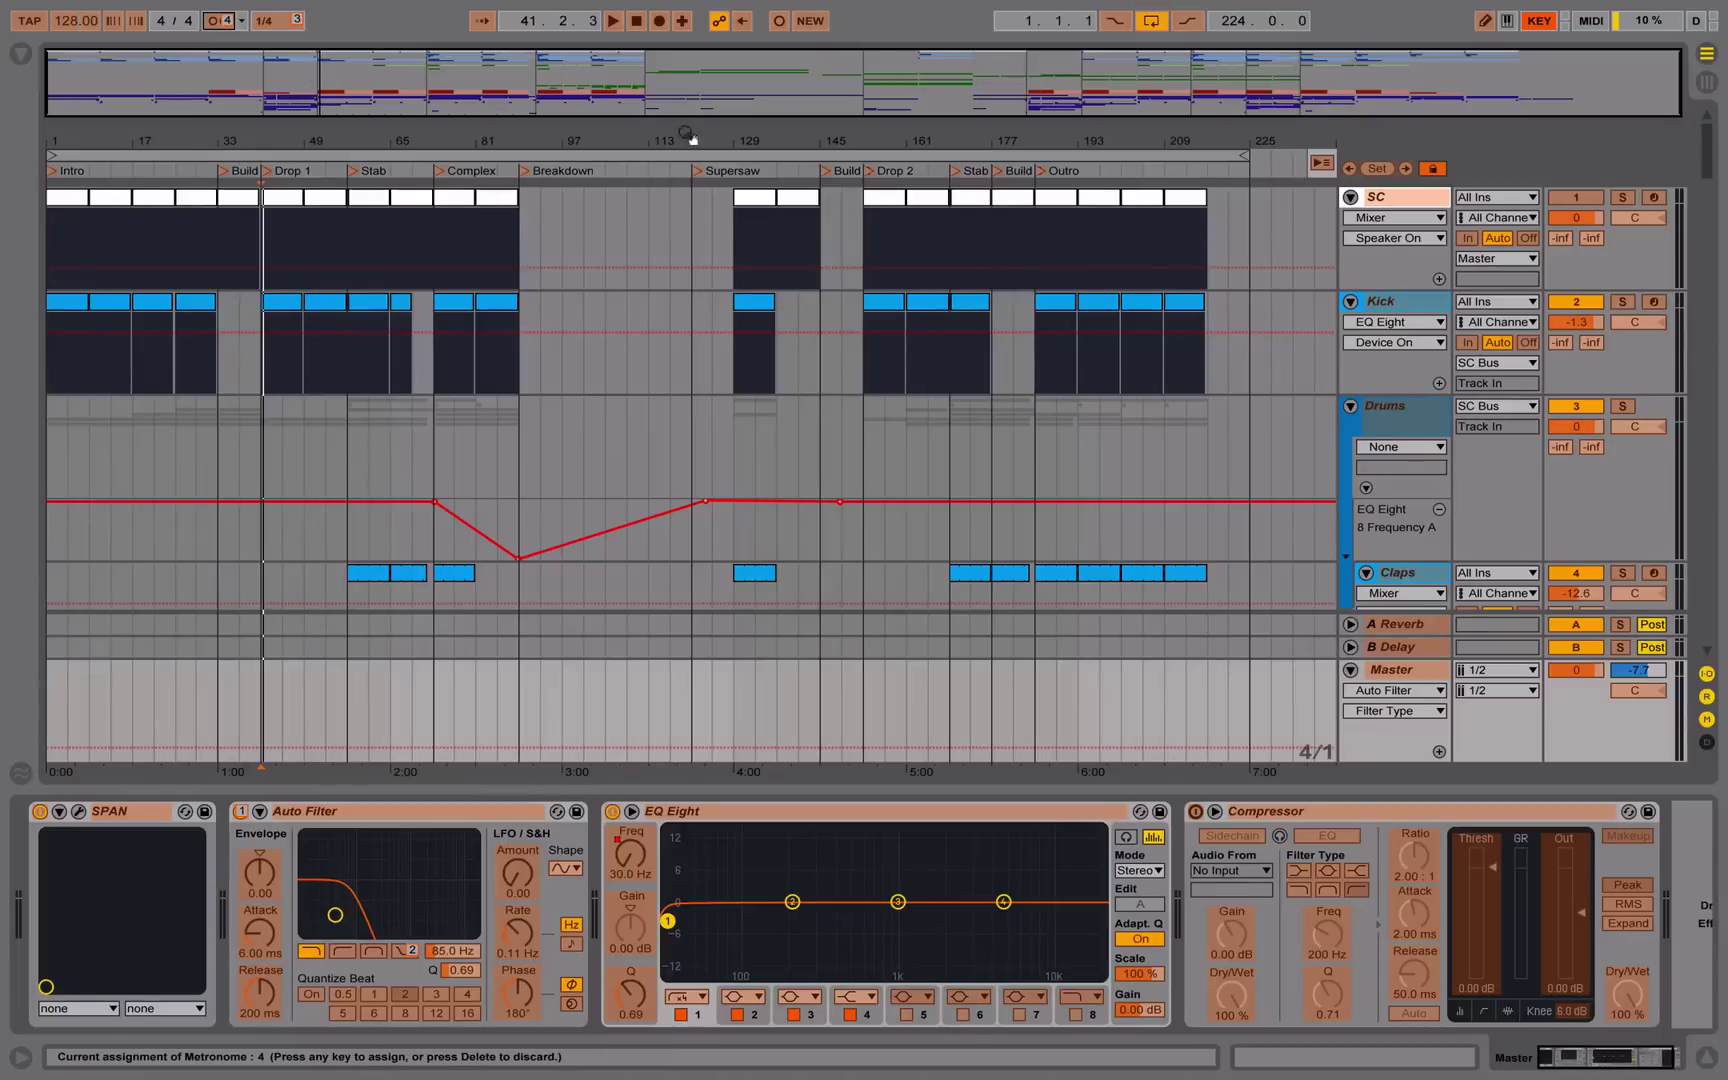
pyautogui.press('4')
pyautogui.click(1537, 21)
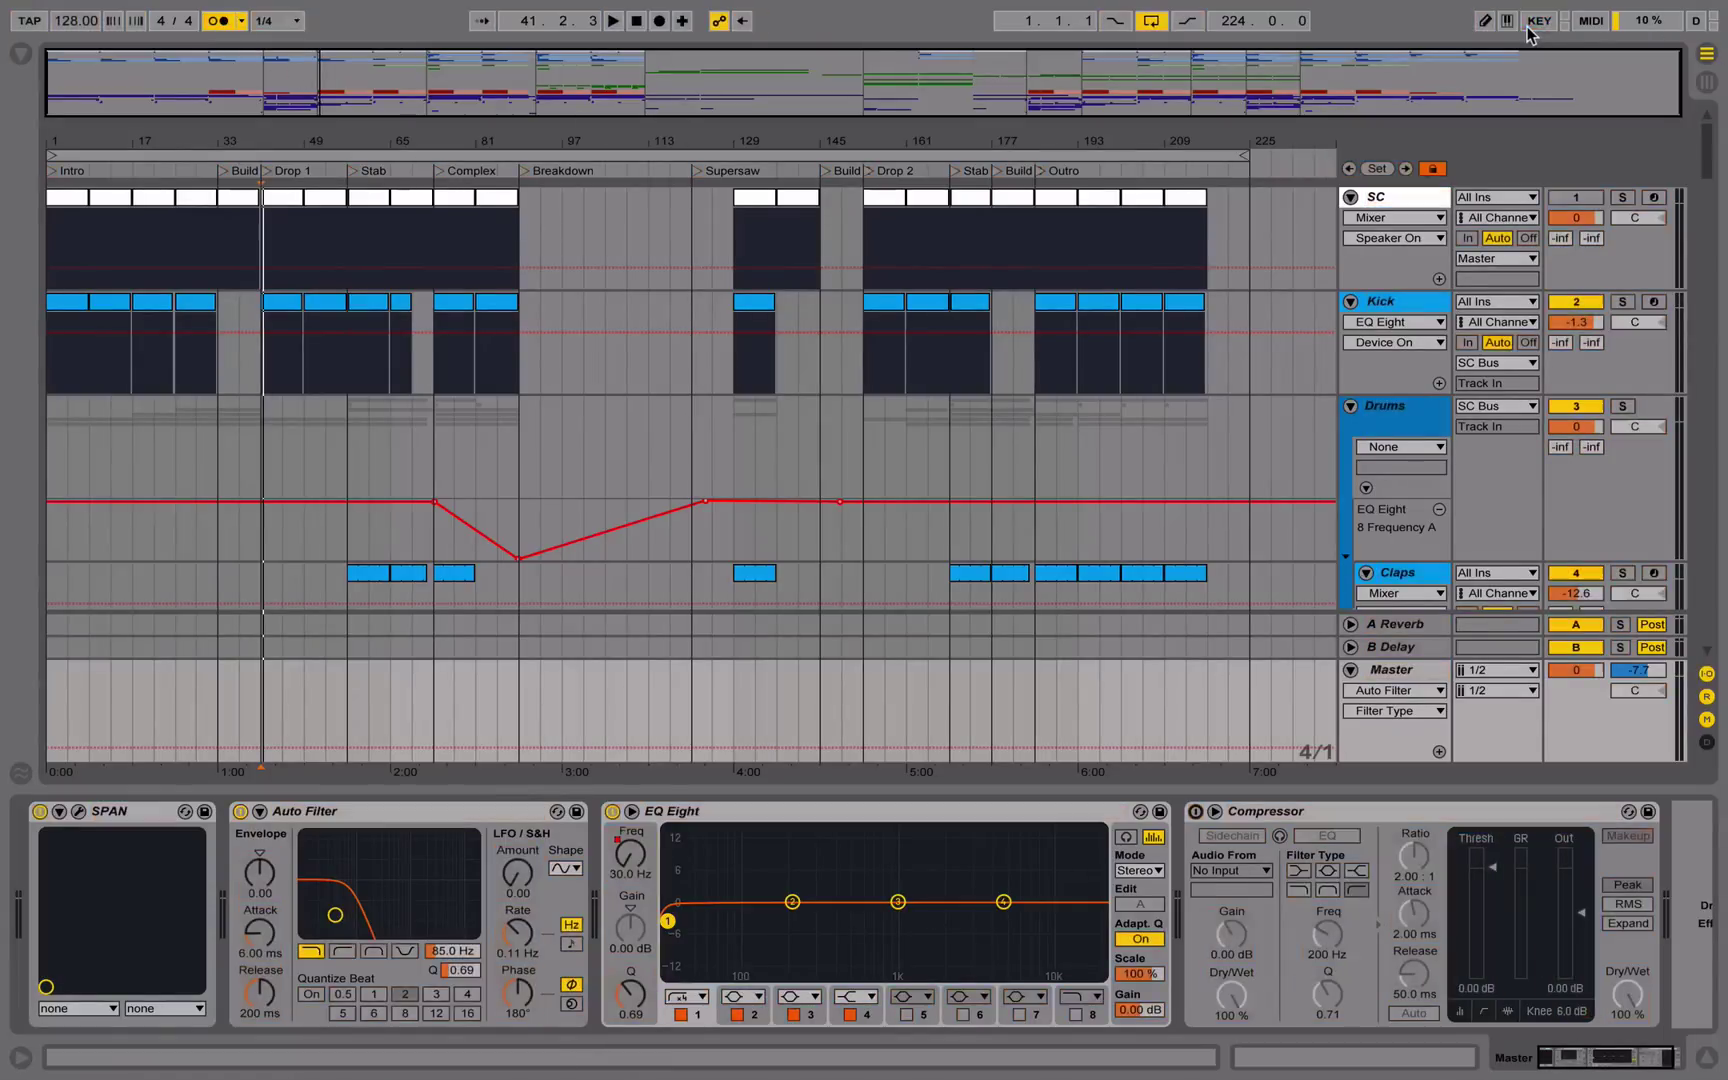
pyautogui.press('4')
# Key-map the transport's Global Record switch to computer key 5 and leave recording disarmed
pyautogui.click(1537, 21)
pyautogui.click(660, 21)
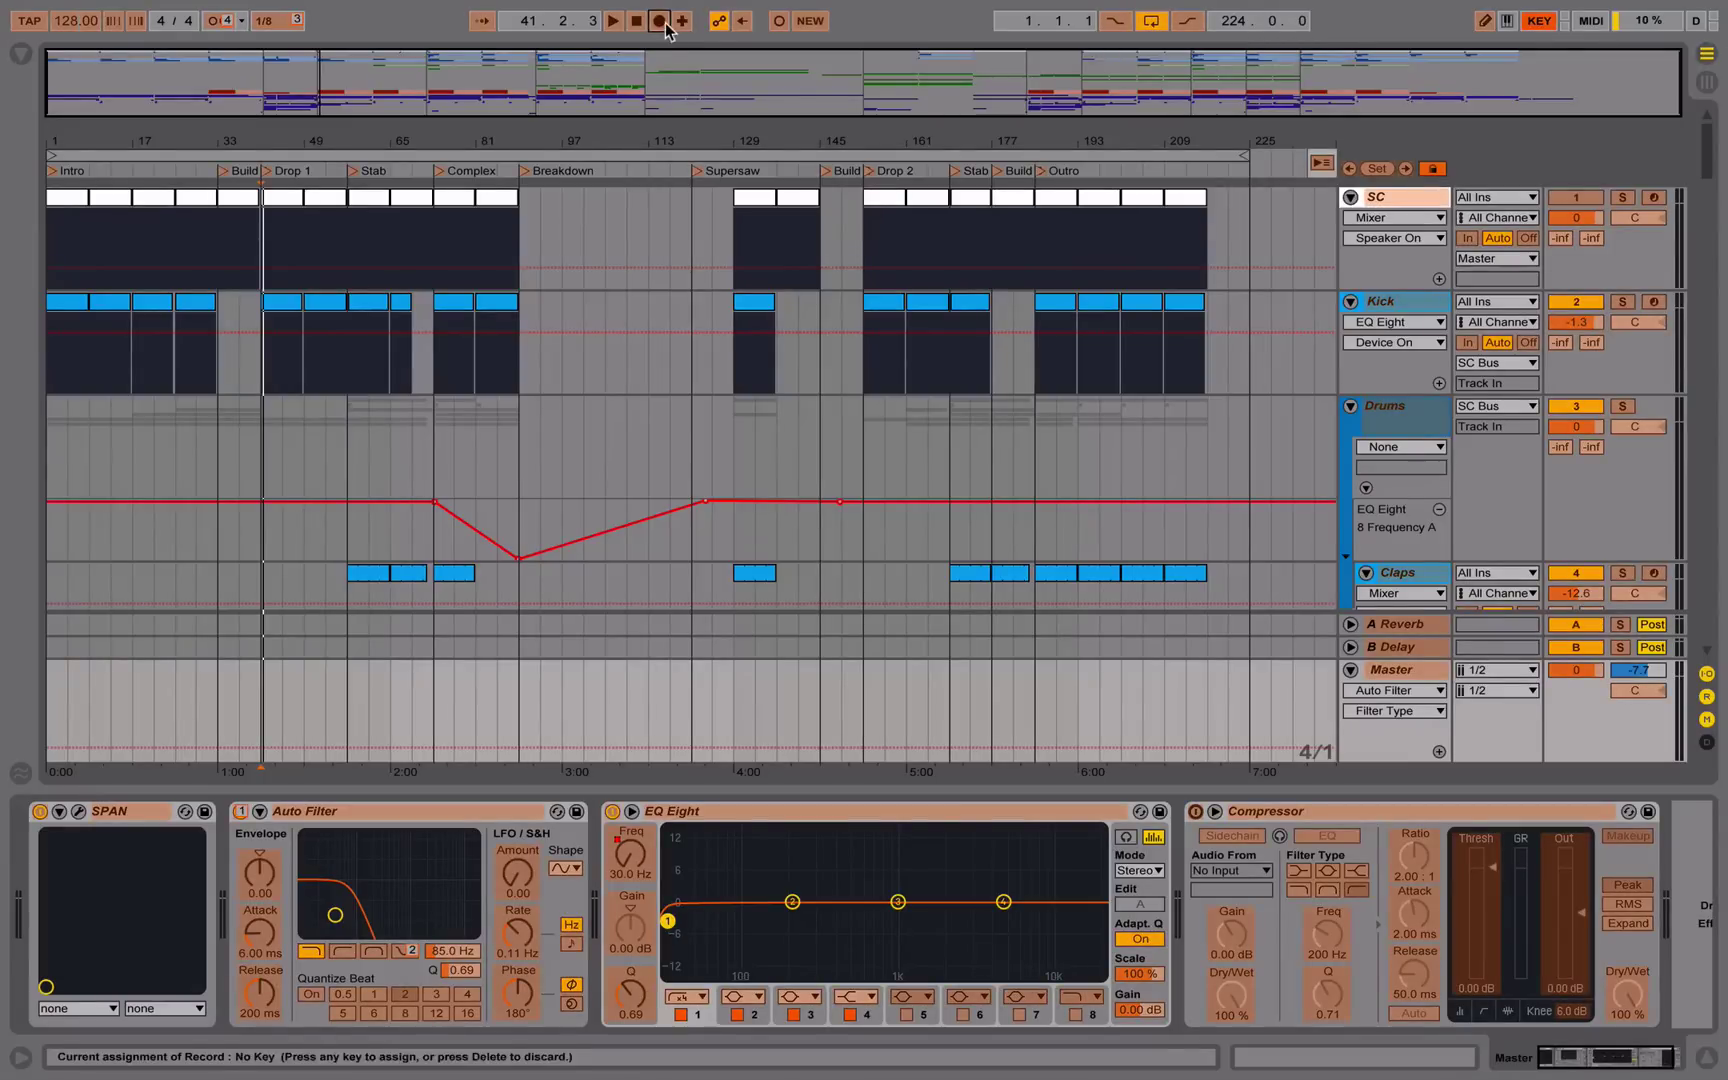
pyautogui.press('5')
pyautogui.press('space')
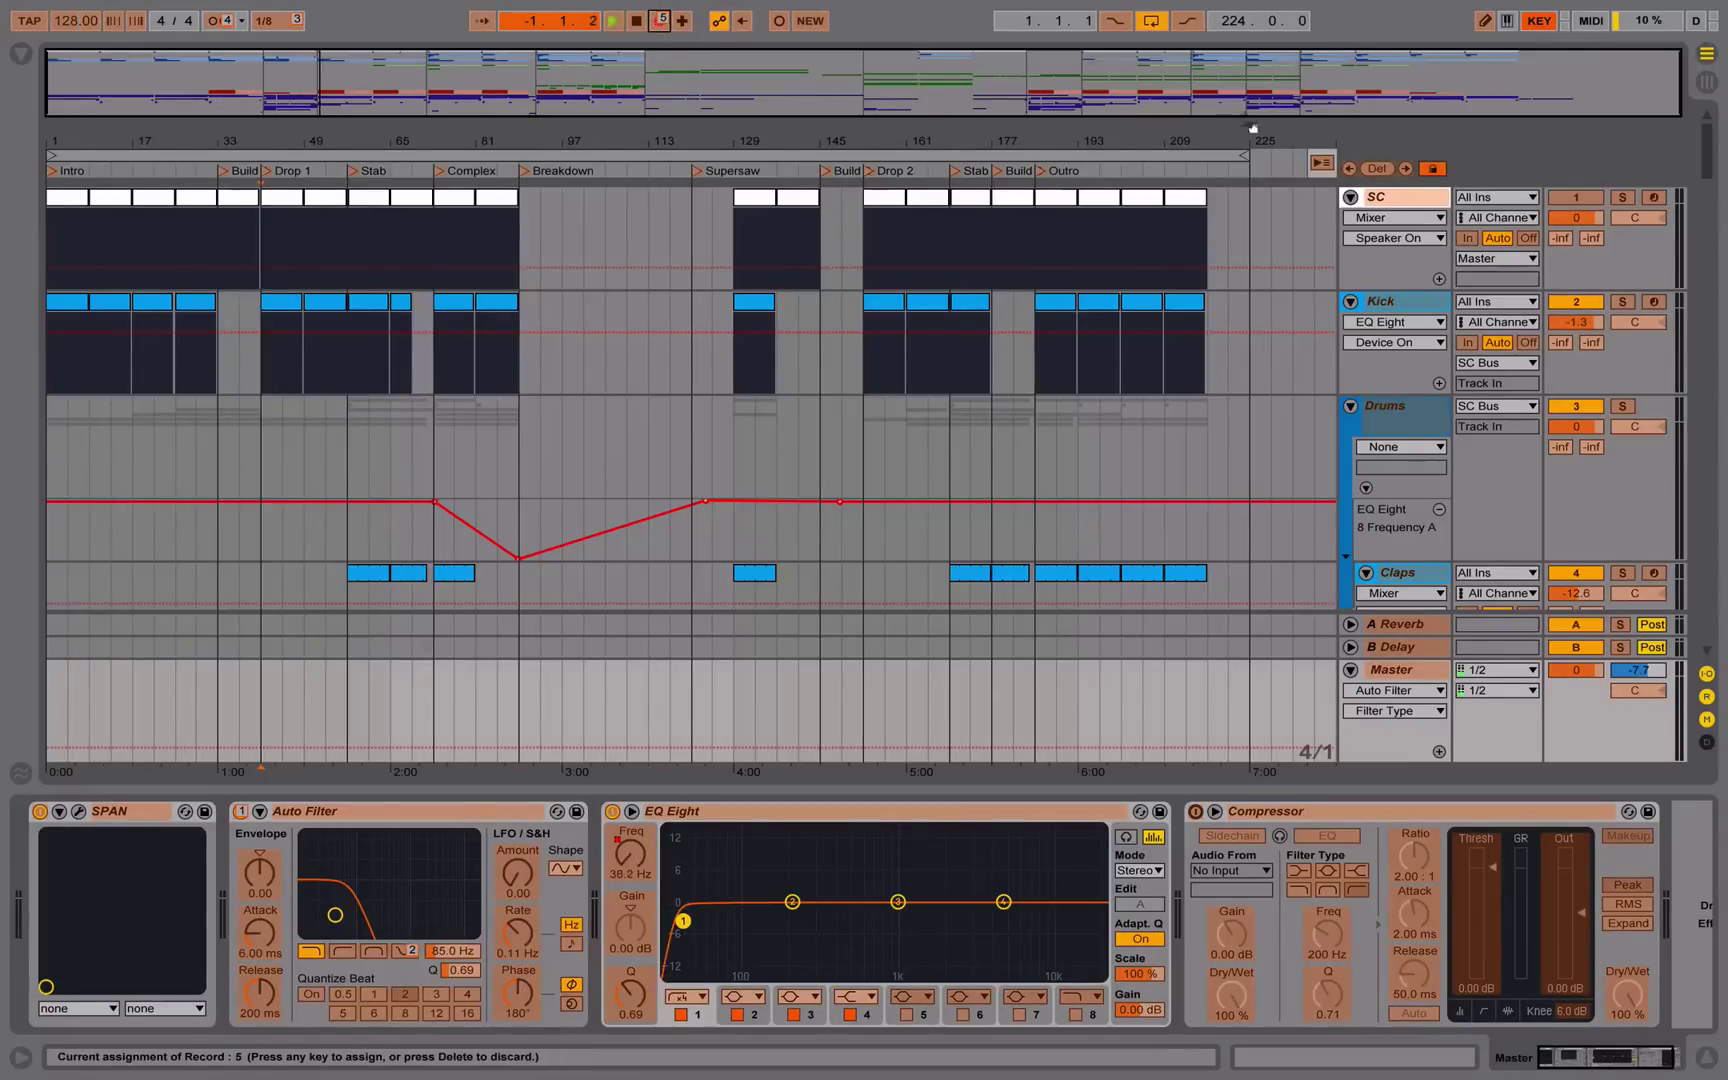
pyautogui.click(1550, 24)
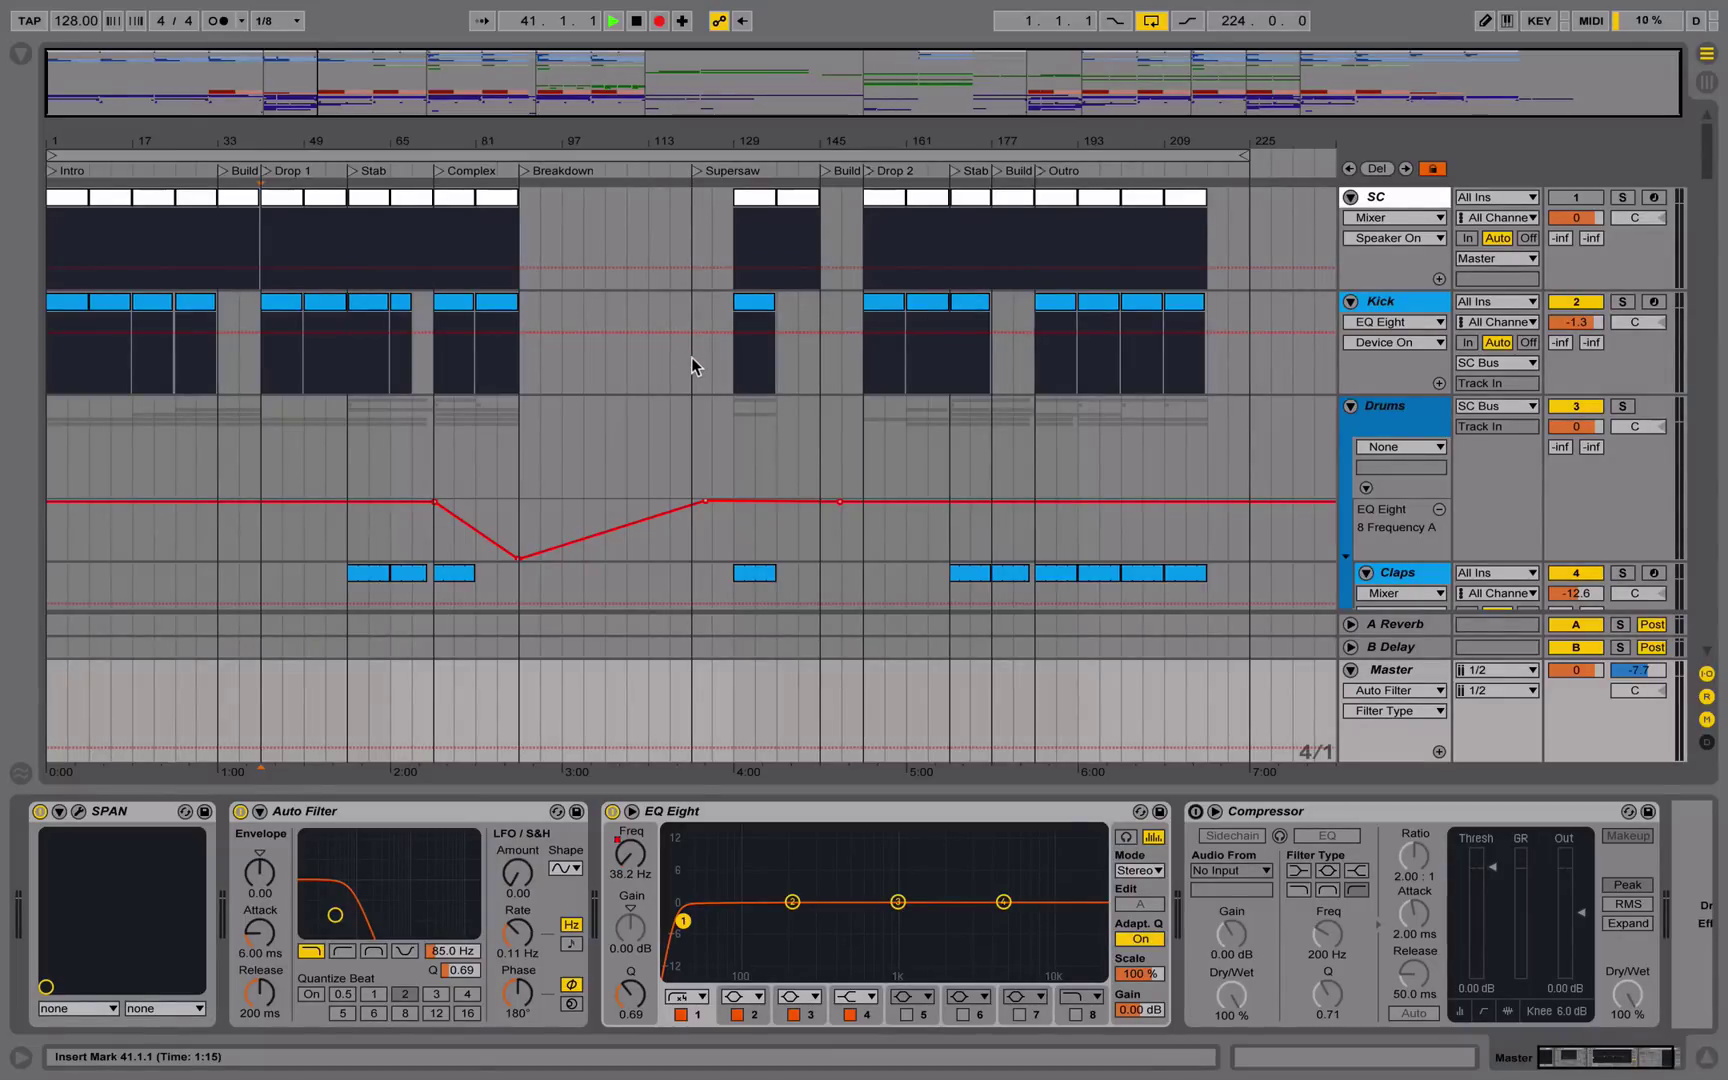
pyautogui.click(659, 21)
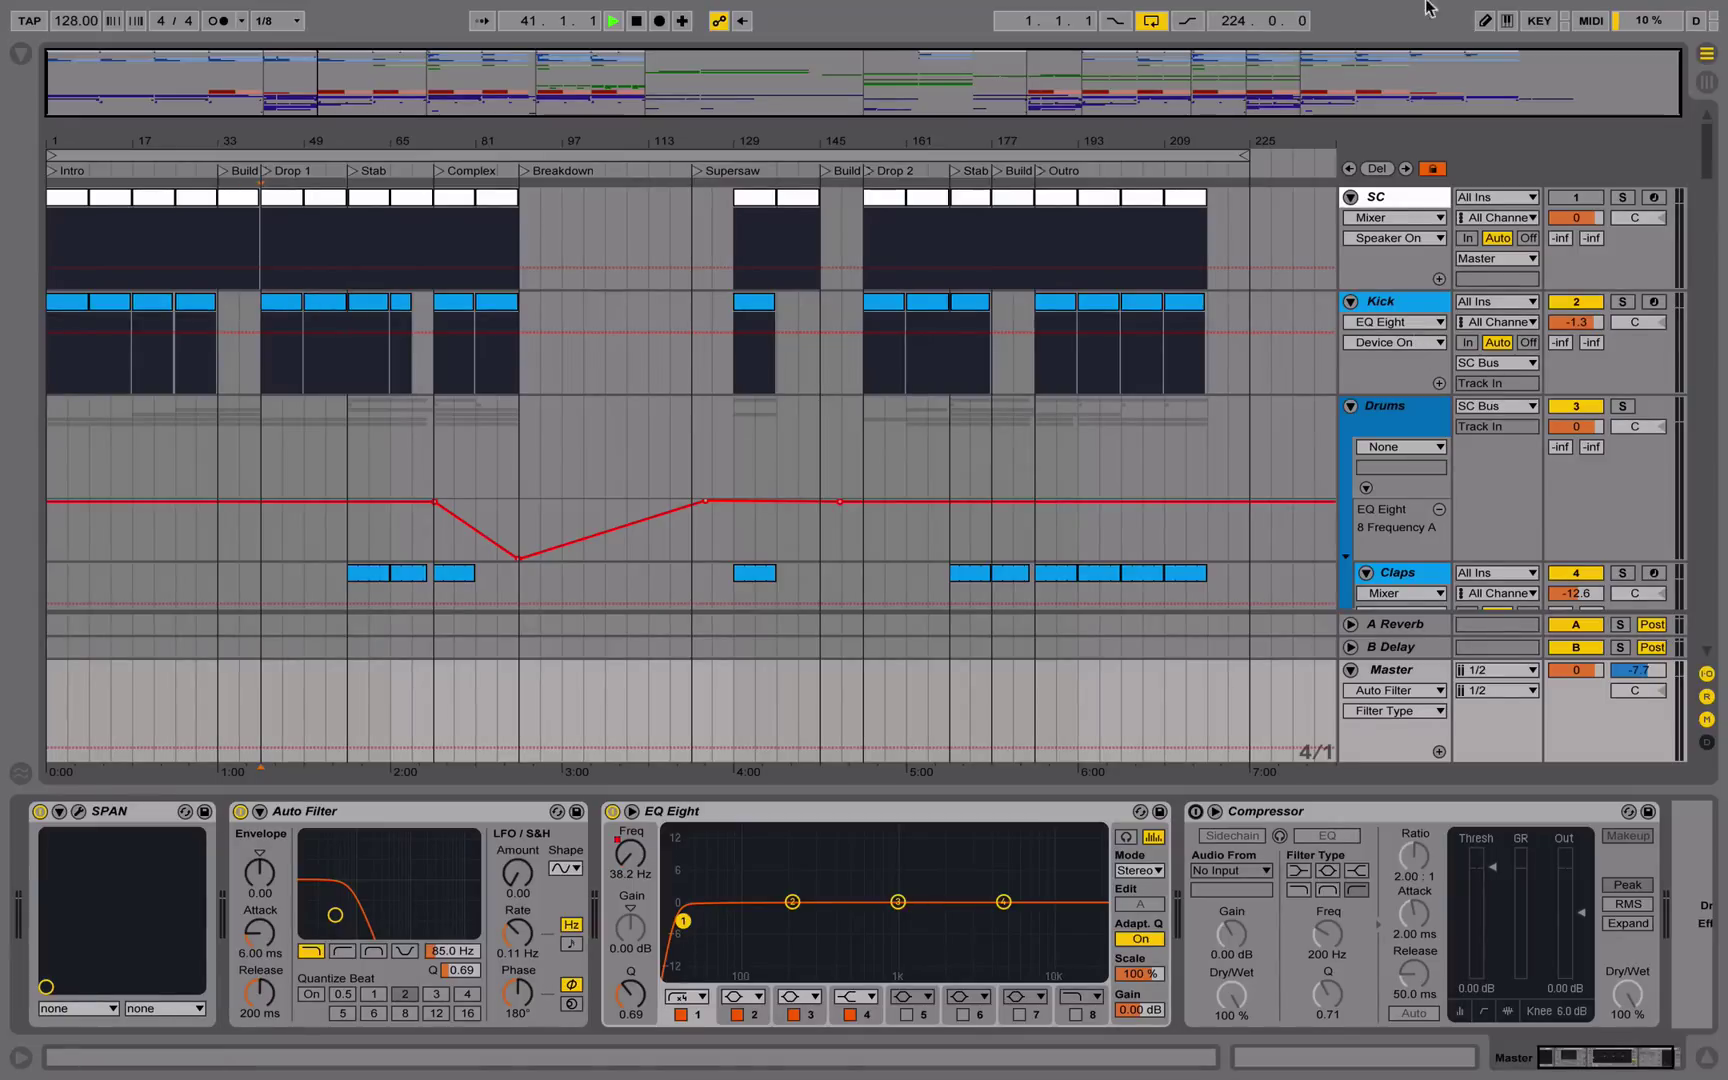
# Show the list of key mappings and review the assignments for keys 1 to 5
pyautogui.click(1540, 20)
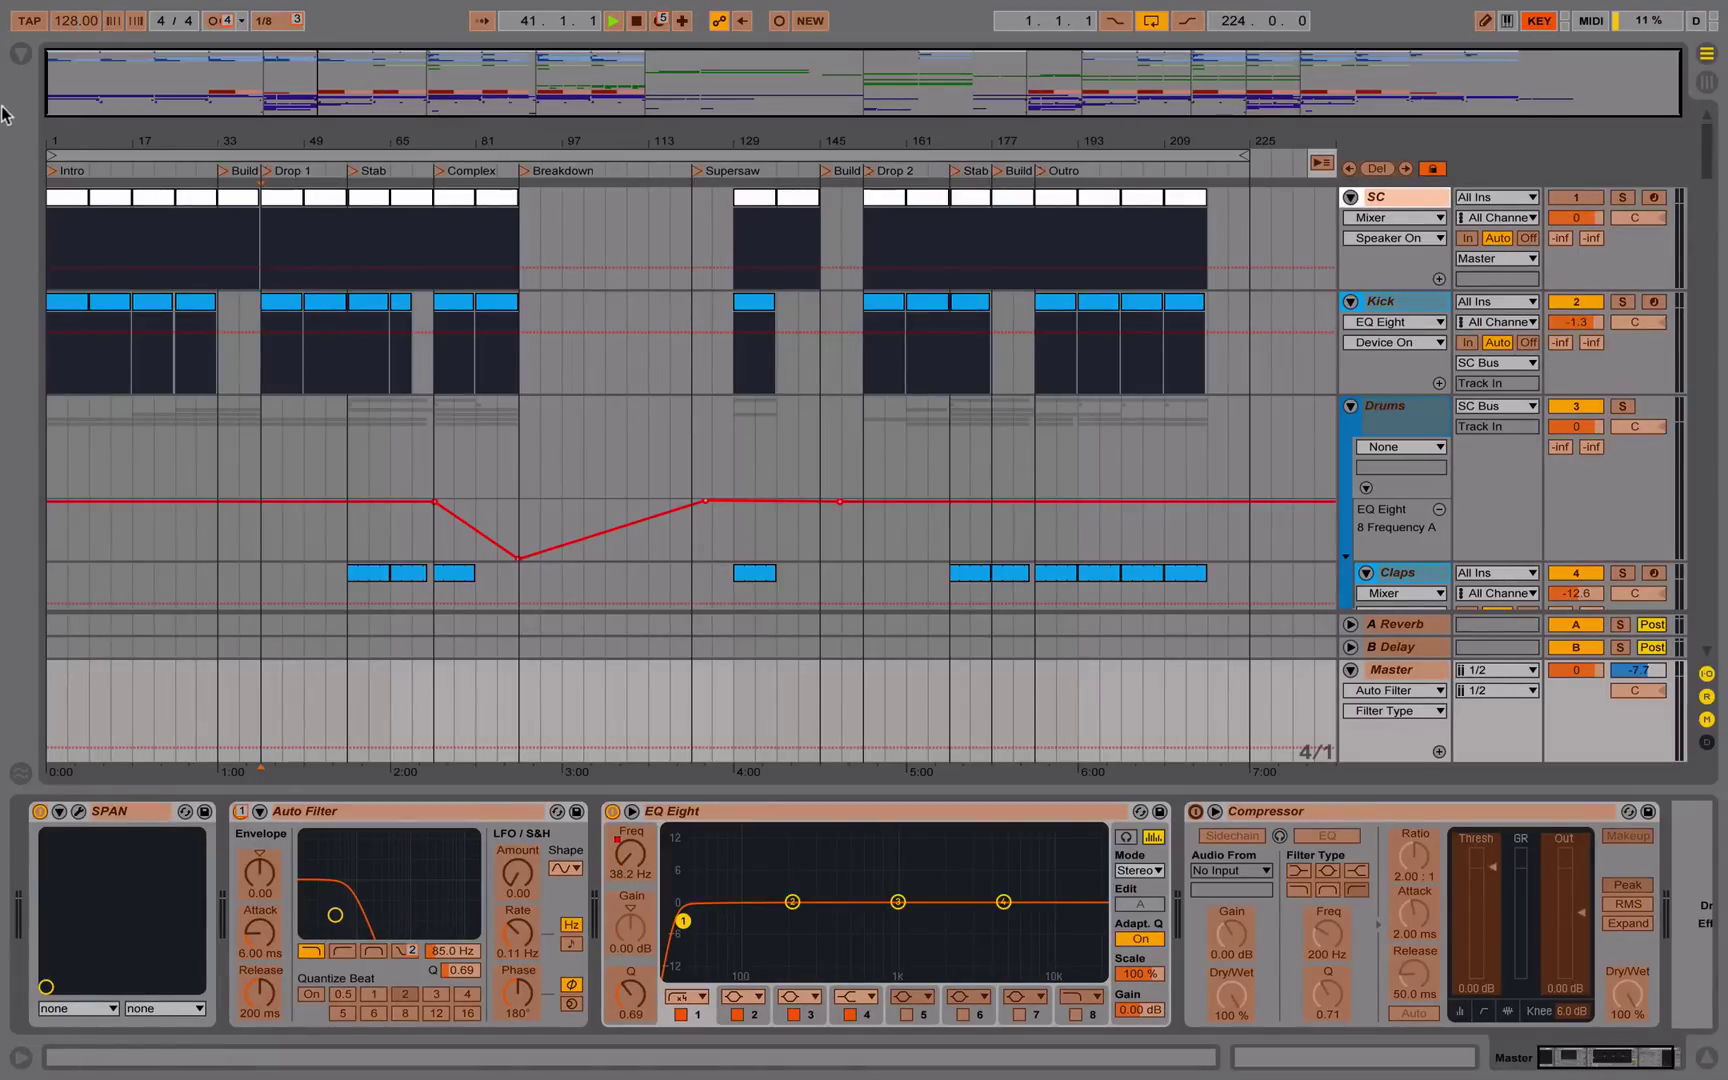
pyautogui.click(20, 53)
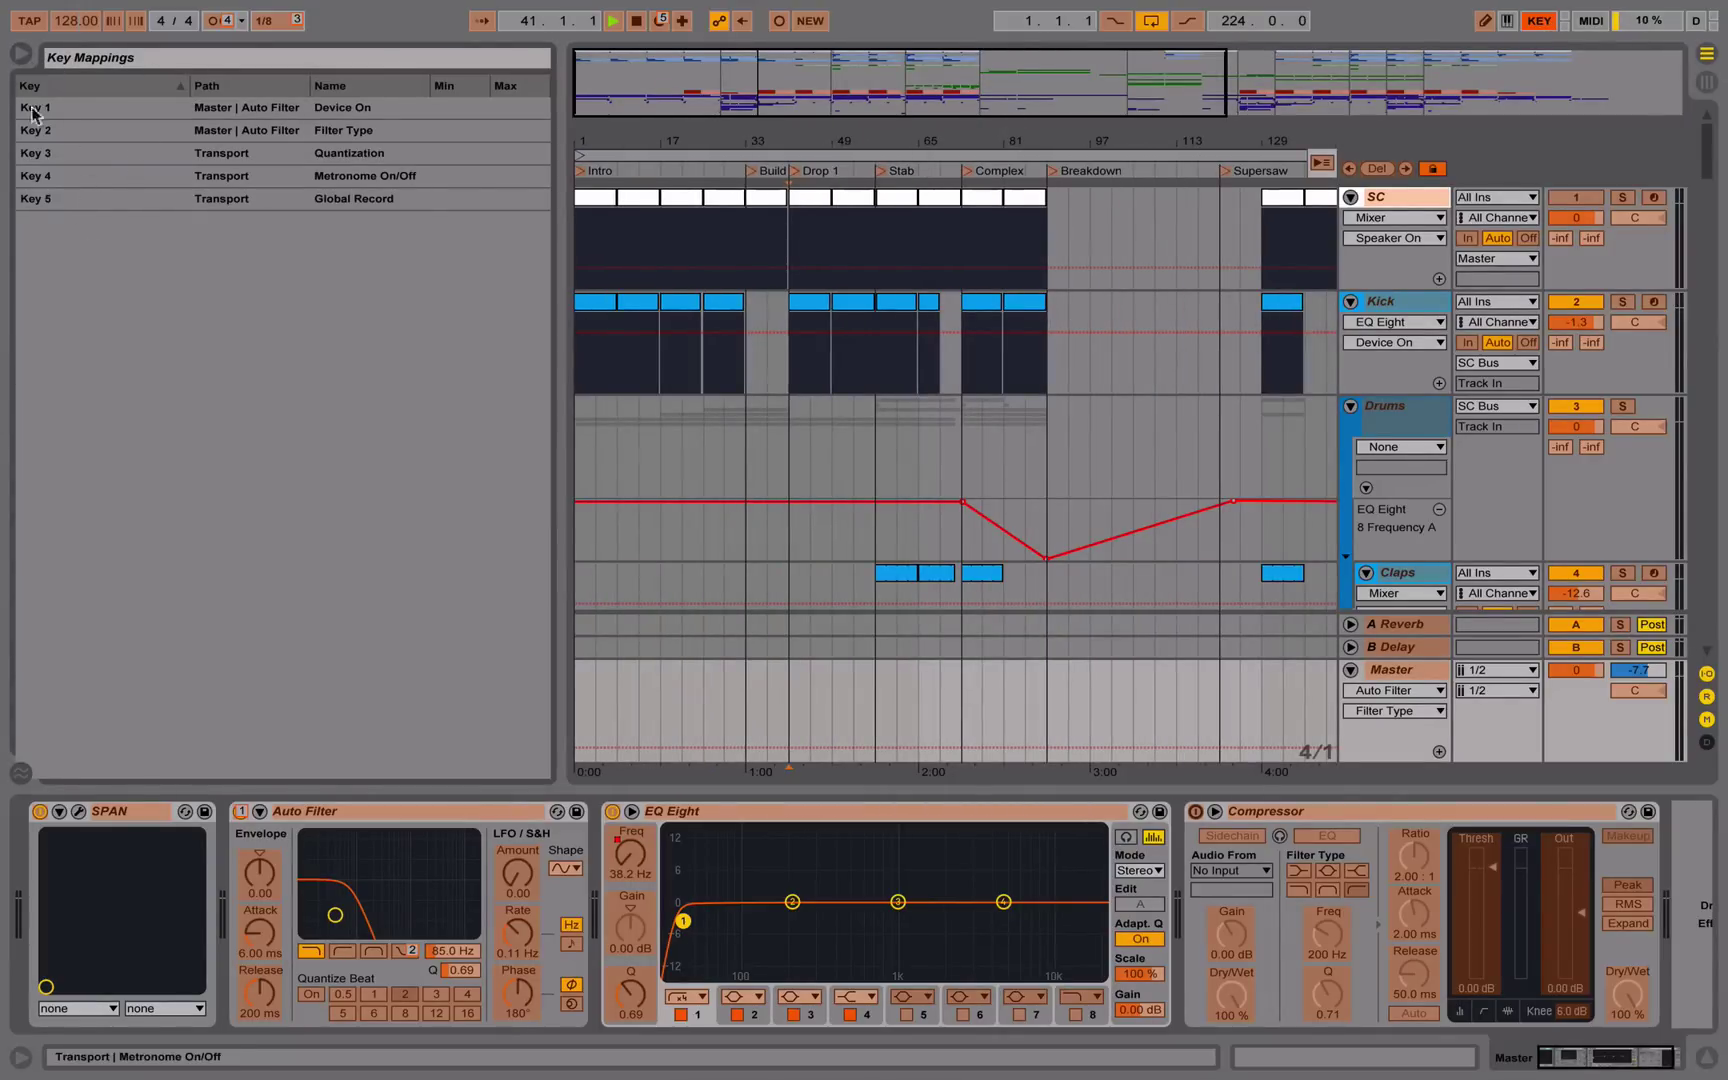
pyautogui.moveTo(60, 199); pyautogui.dragTo(24, 128)
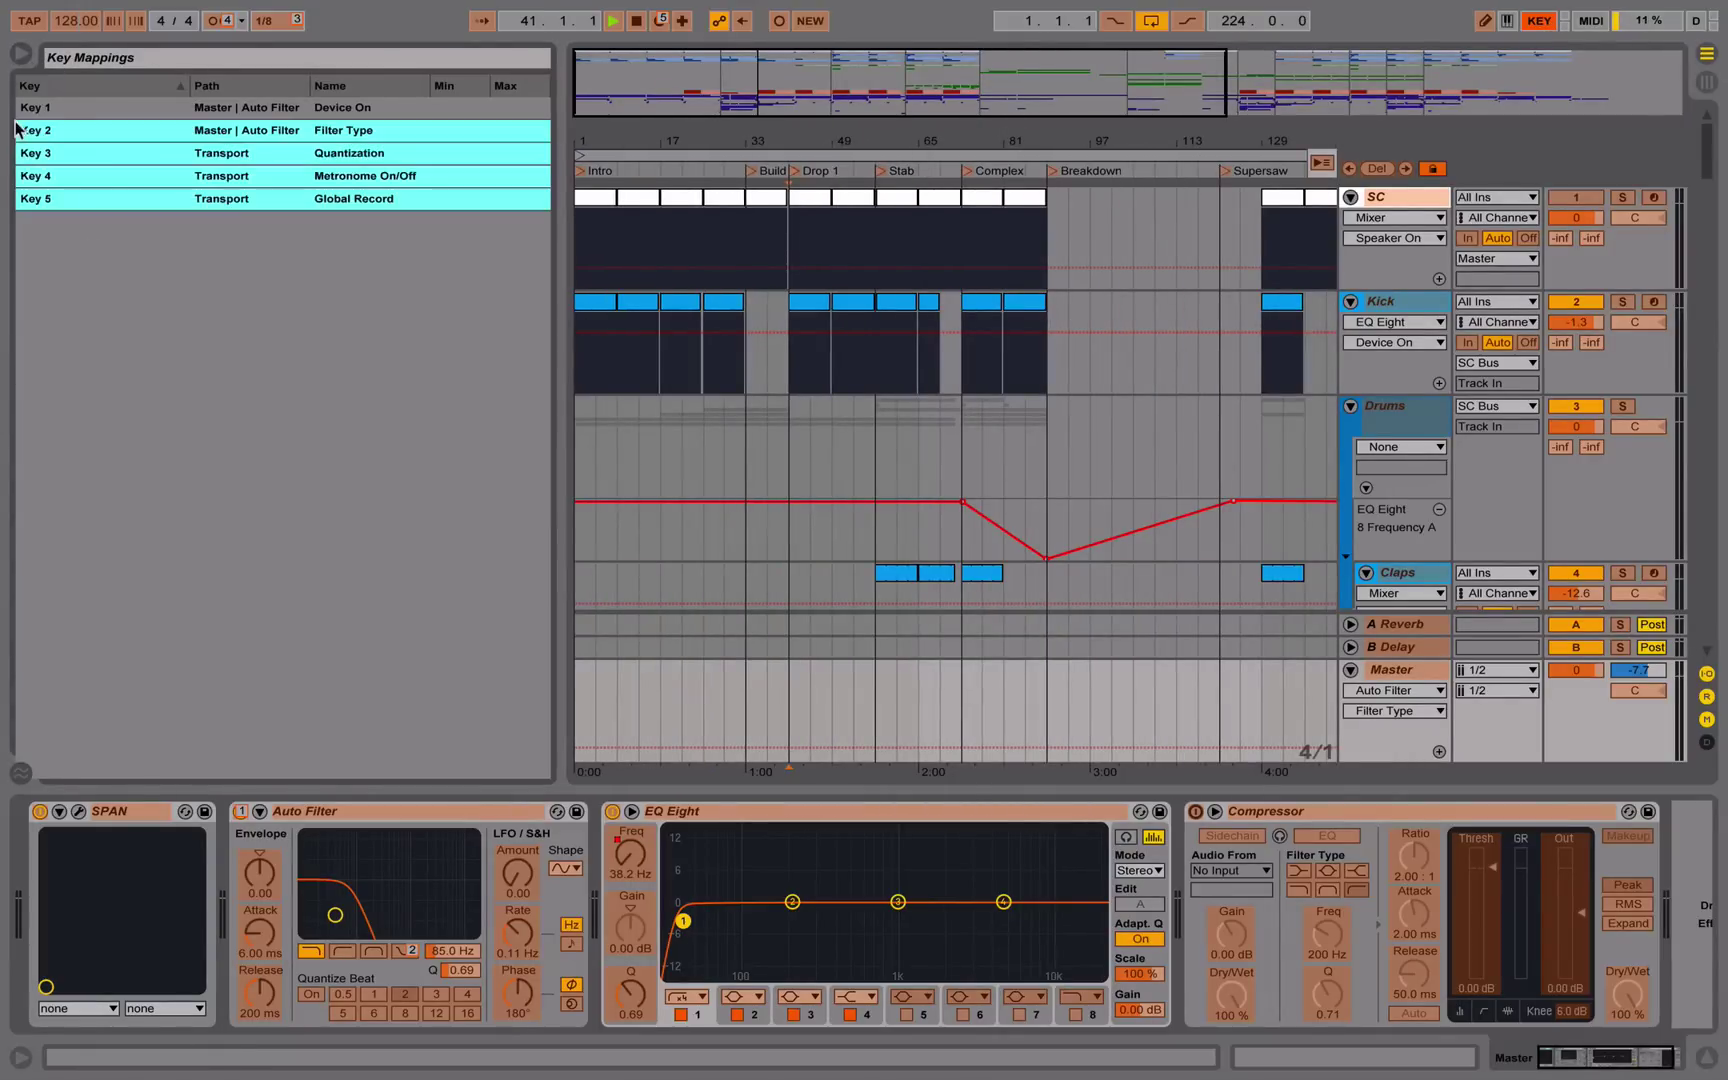
pyautogui.click(130, 200)
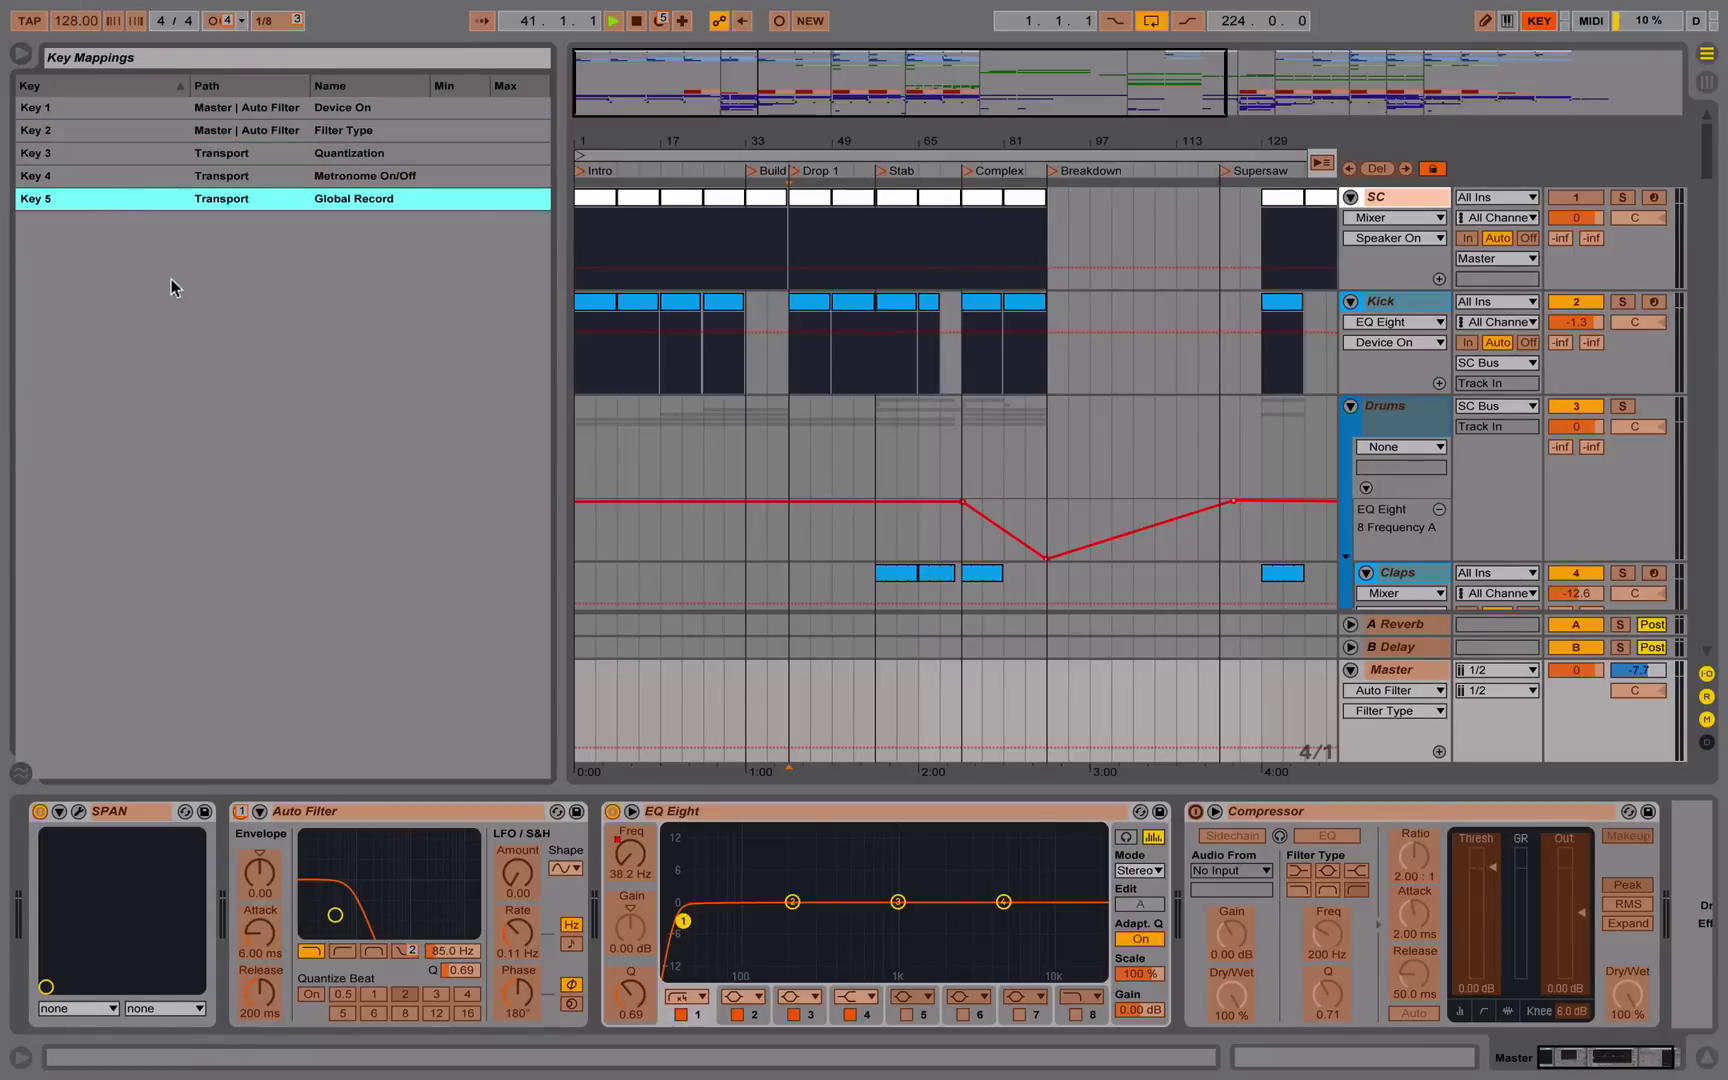
# Key-map the Kick track's activator (Speaker On) to computer key 6
pyautogui.click(1390, 305)
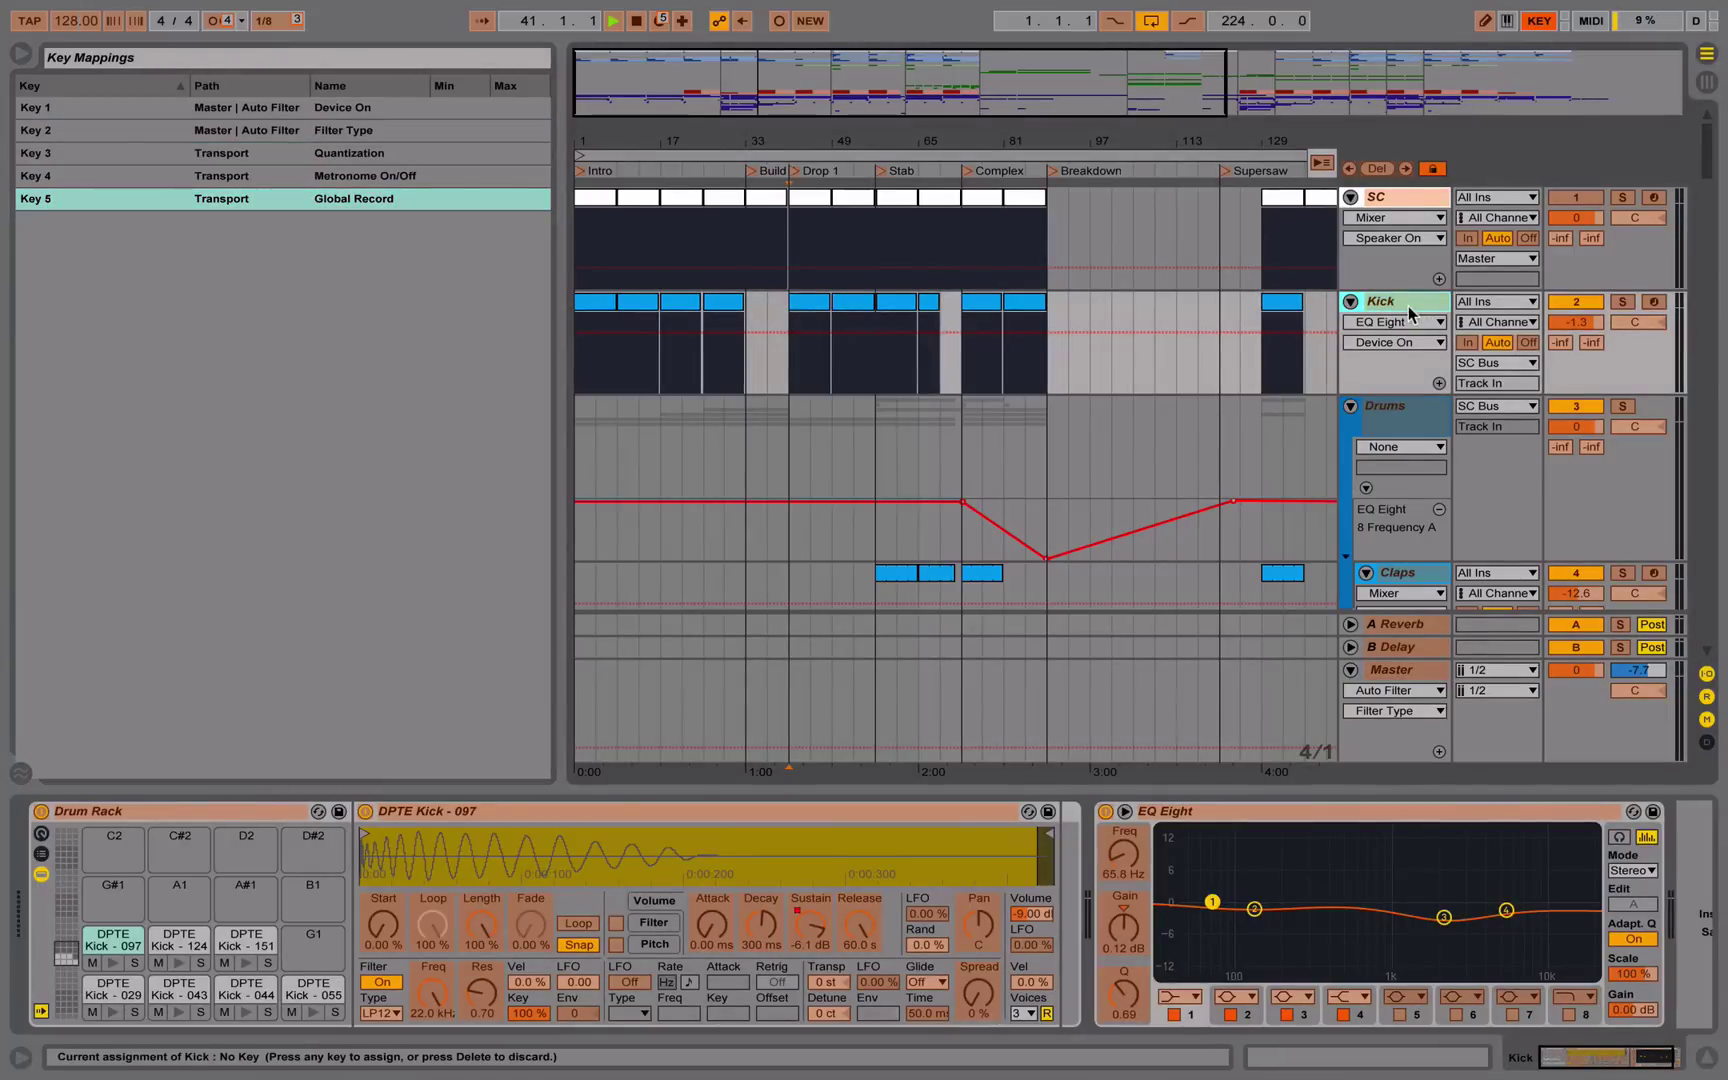
pyautogui.rightClick(1580, 298)
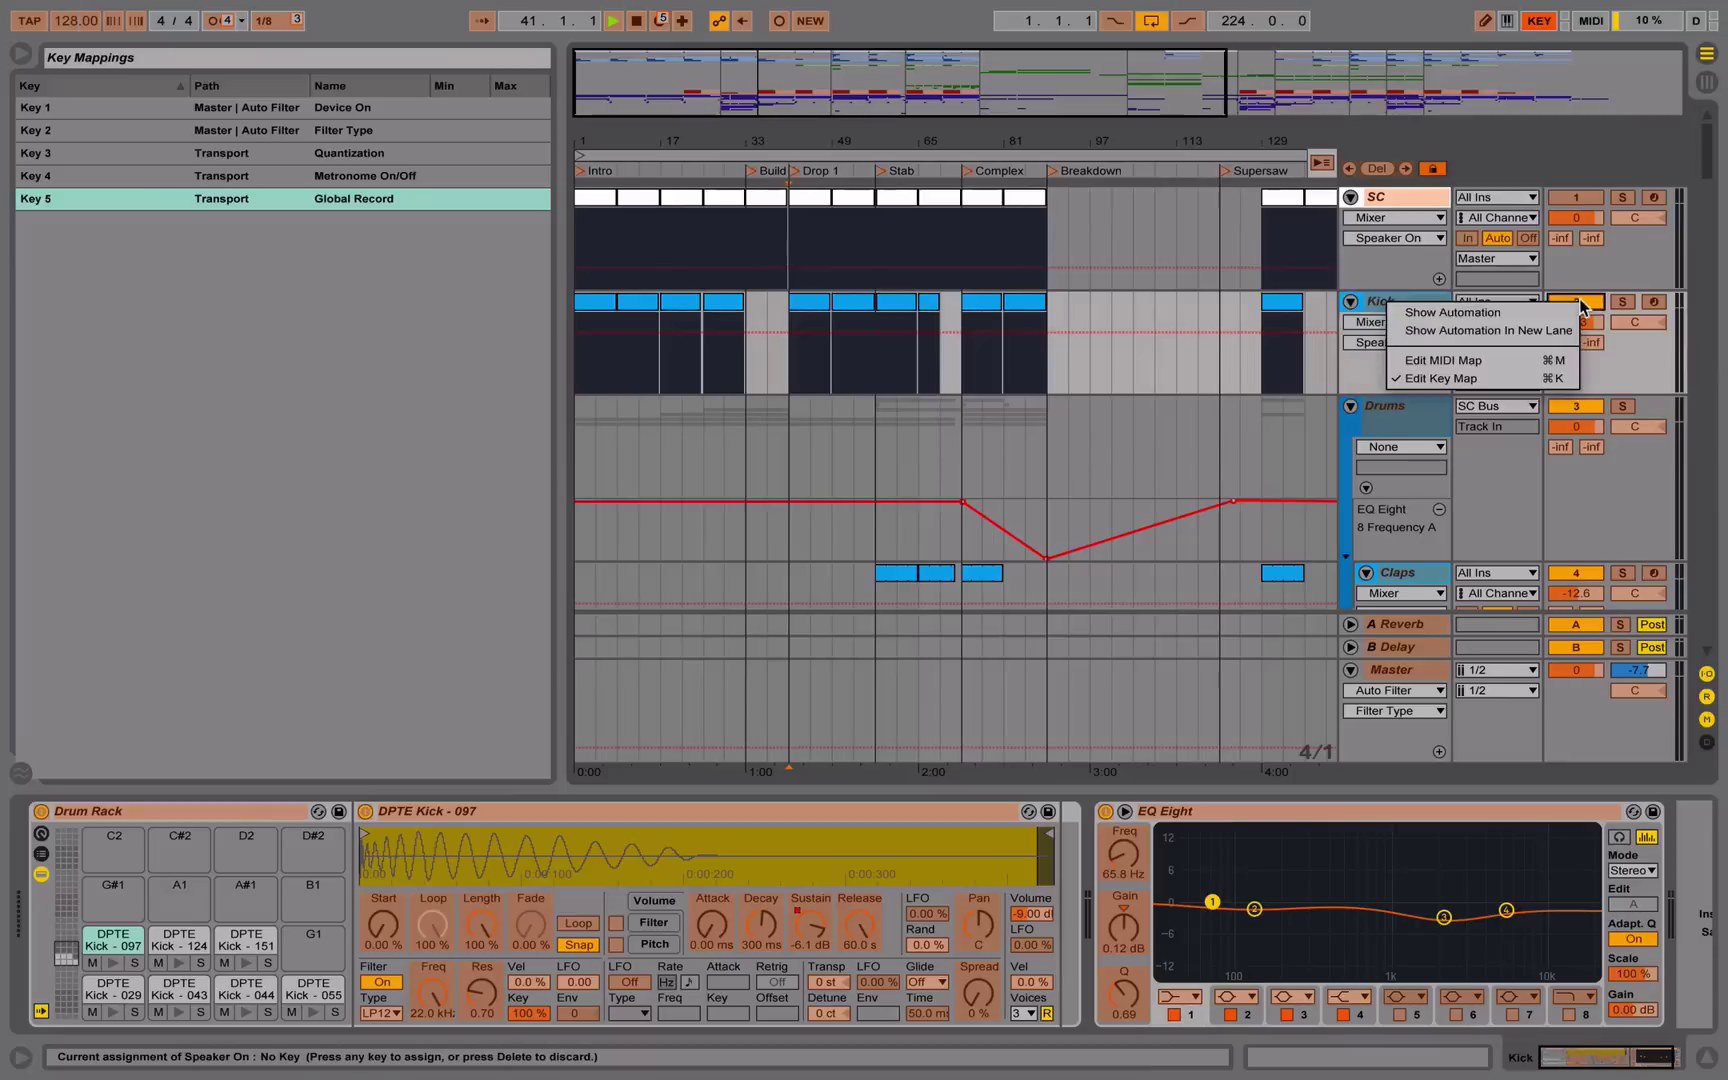
pyautogui.click(1516, 375)
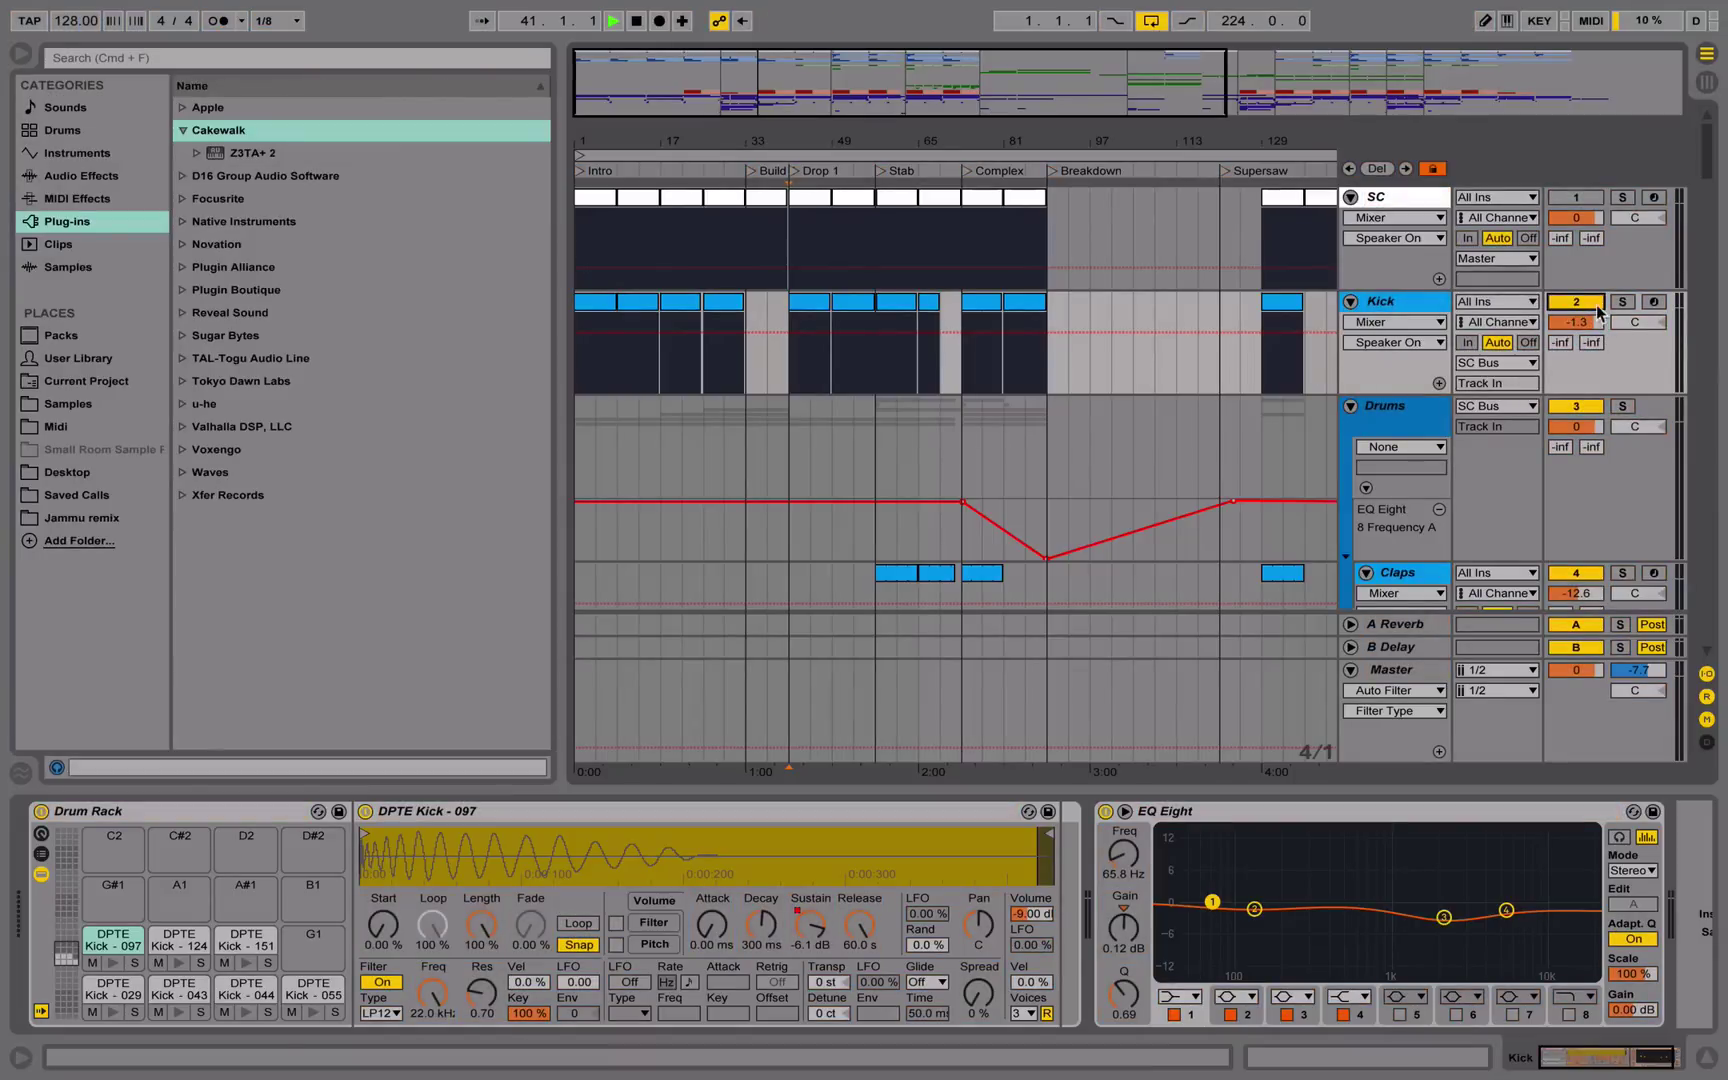
pyautogui.rightClick(1583, 302)
pyautogui.click(1553, 377)
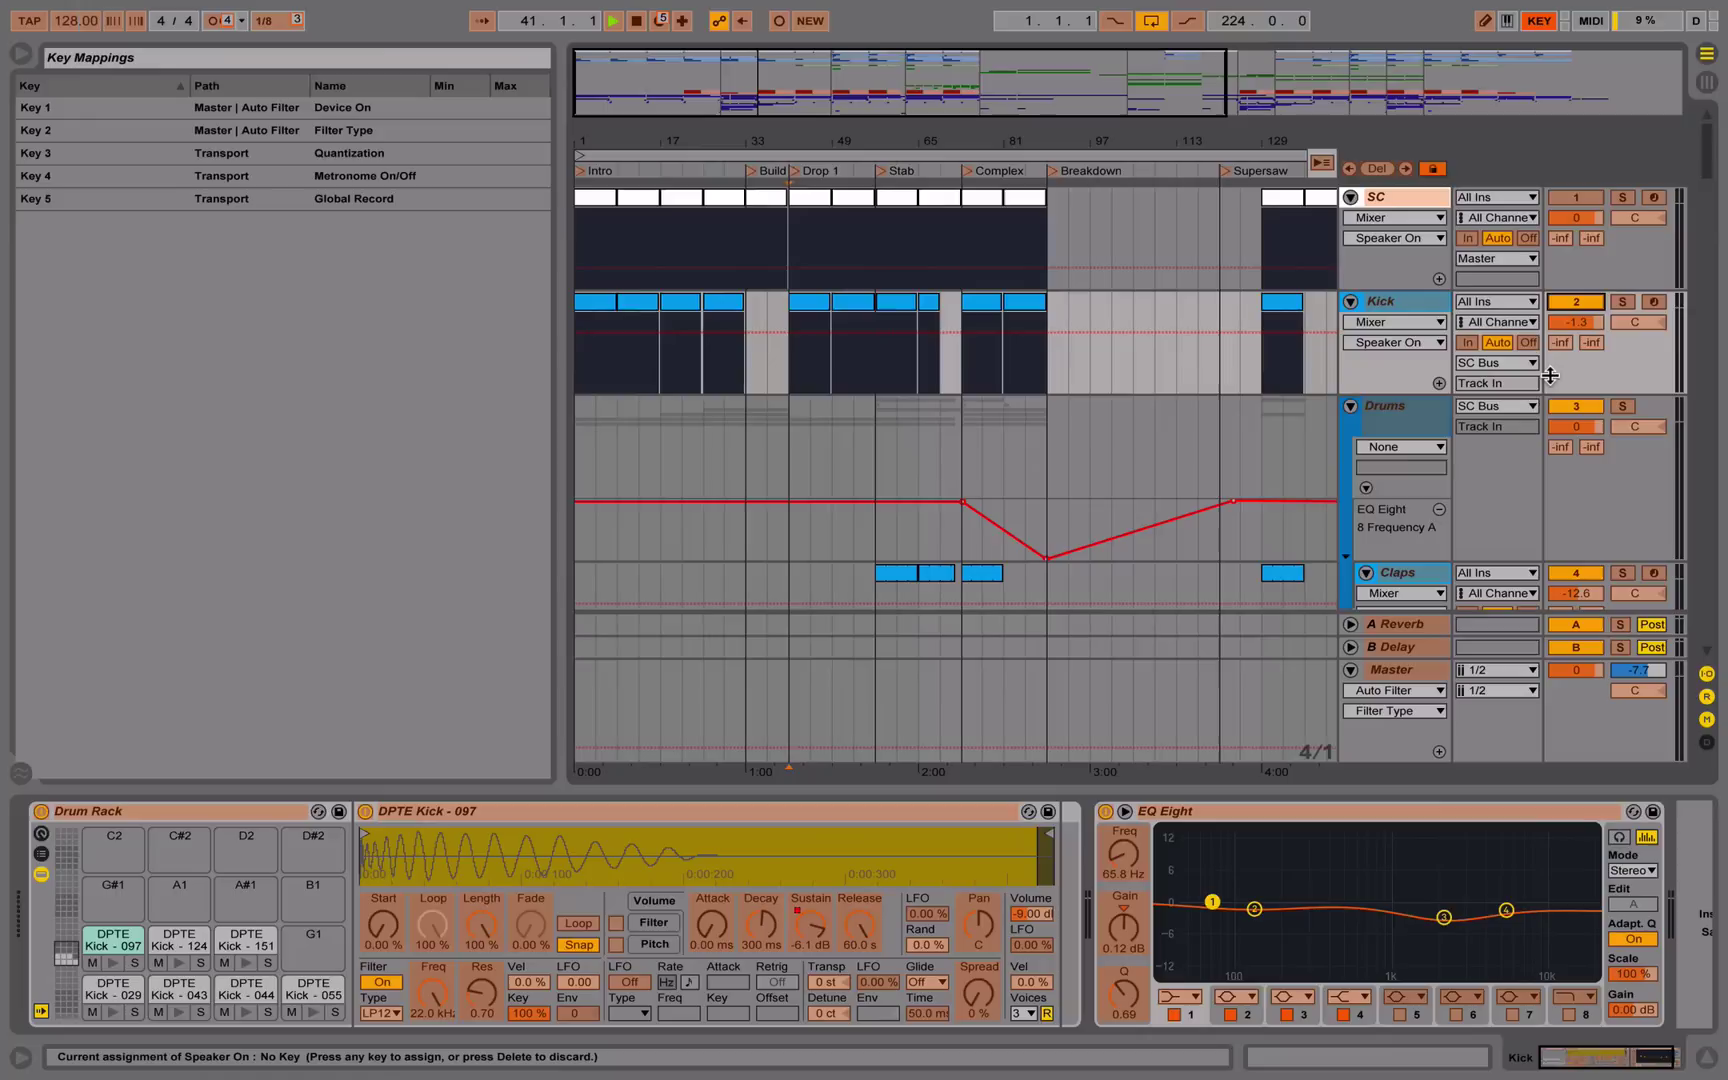
pyautogui.press('6')
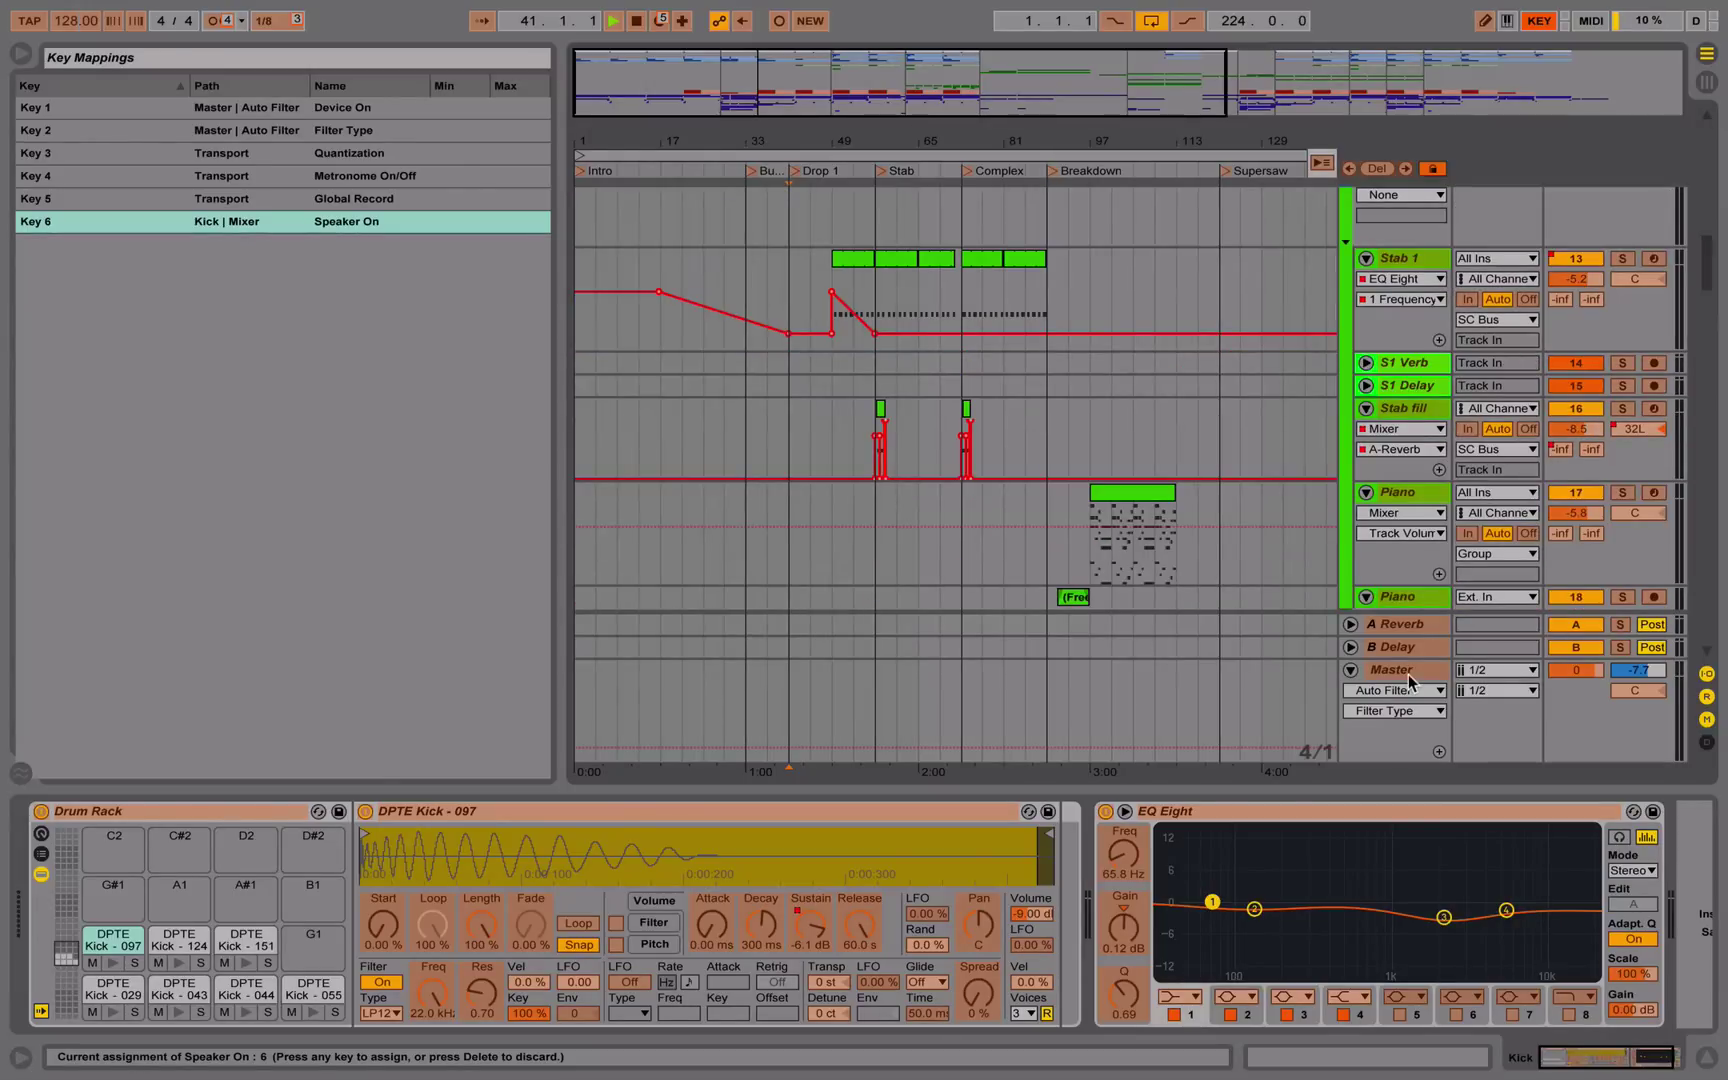
# Add a Limiter at the end of the Master track's device chain and set its gain to 7.90 dB
pyautogui.click(1410, 680)
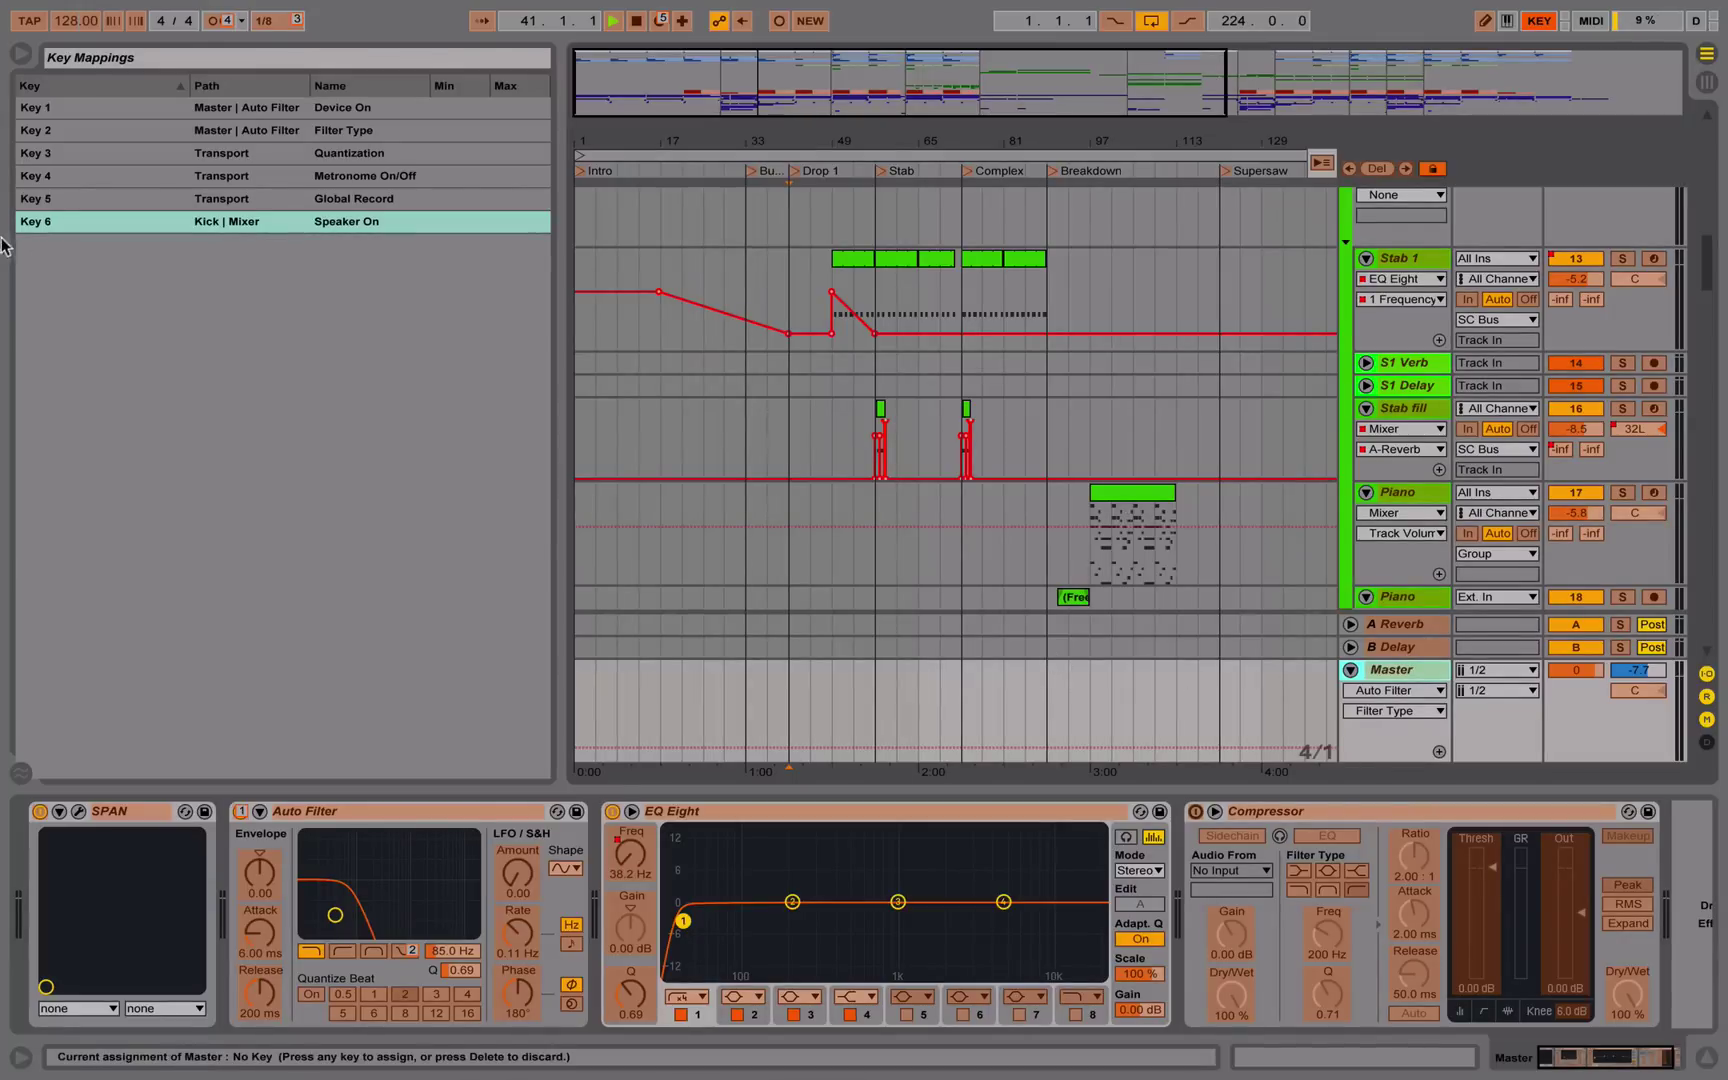
pyautogui.press('super+k')
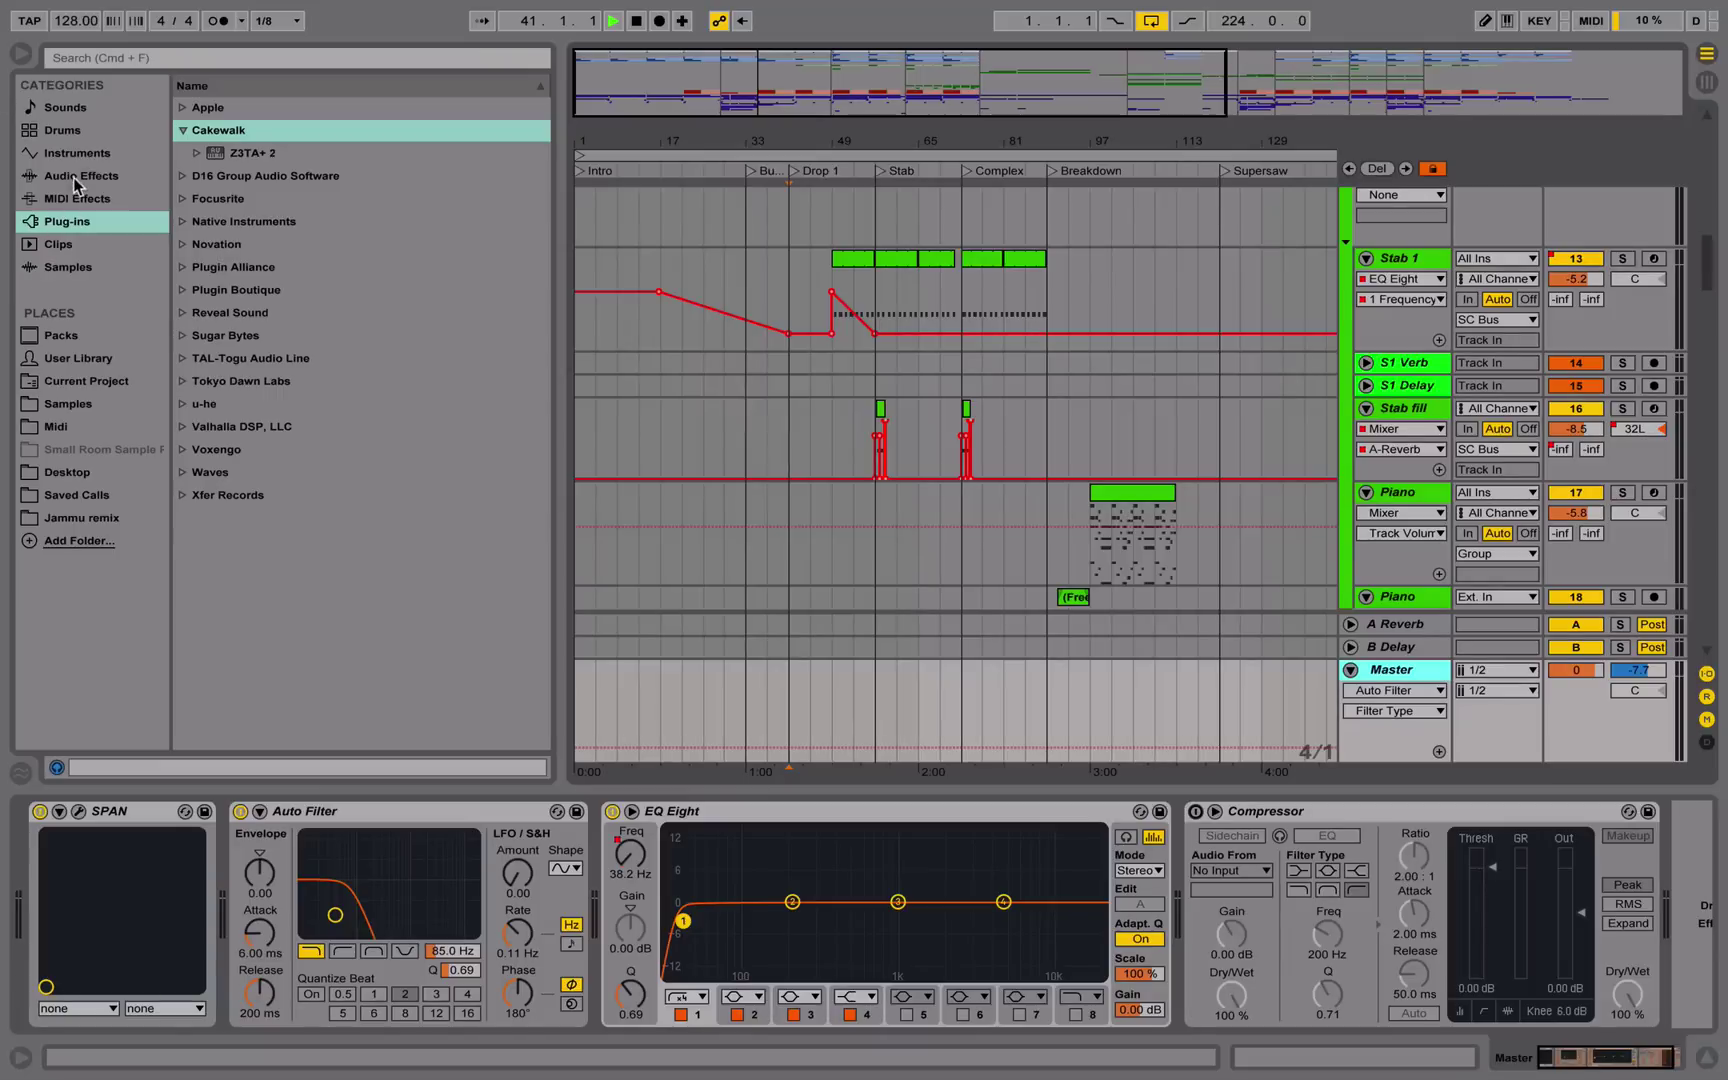
pyautogui.click(76, 177)
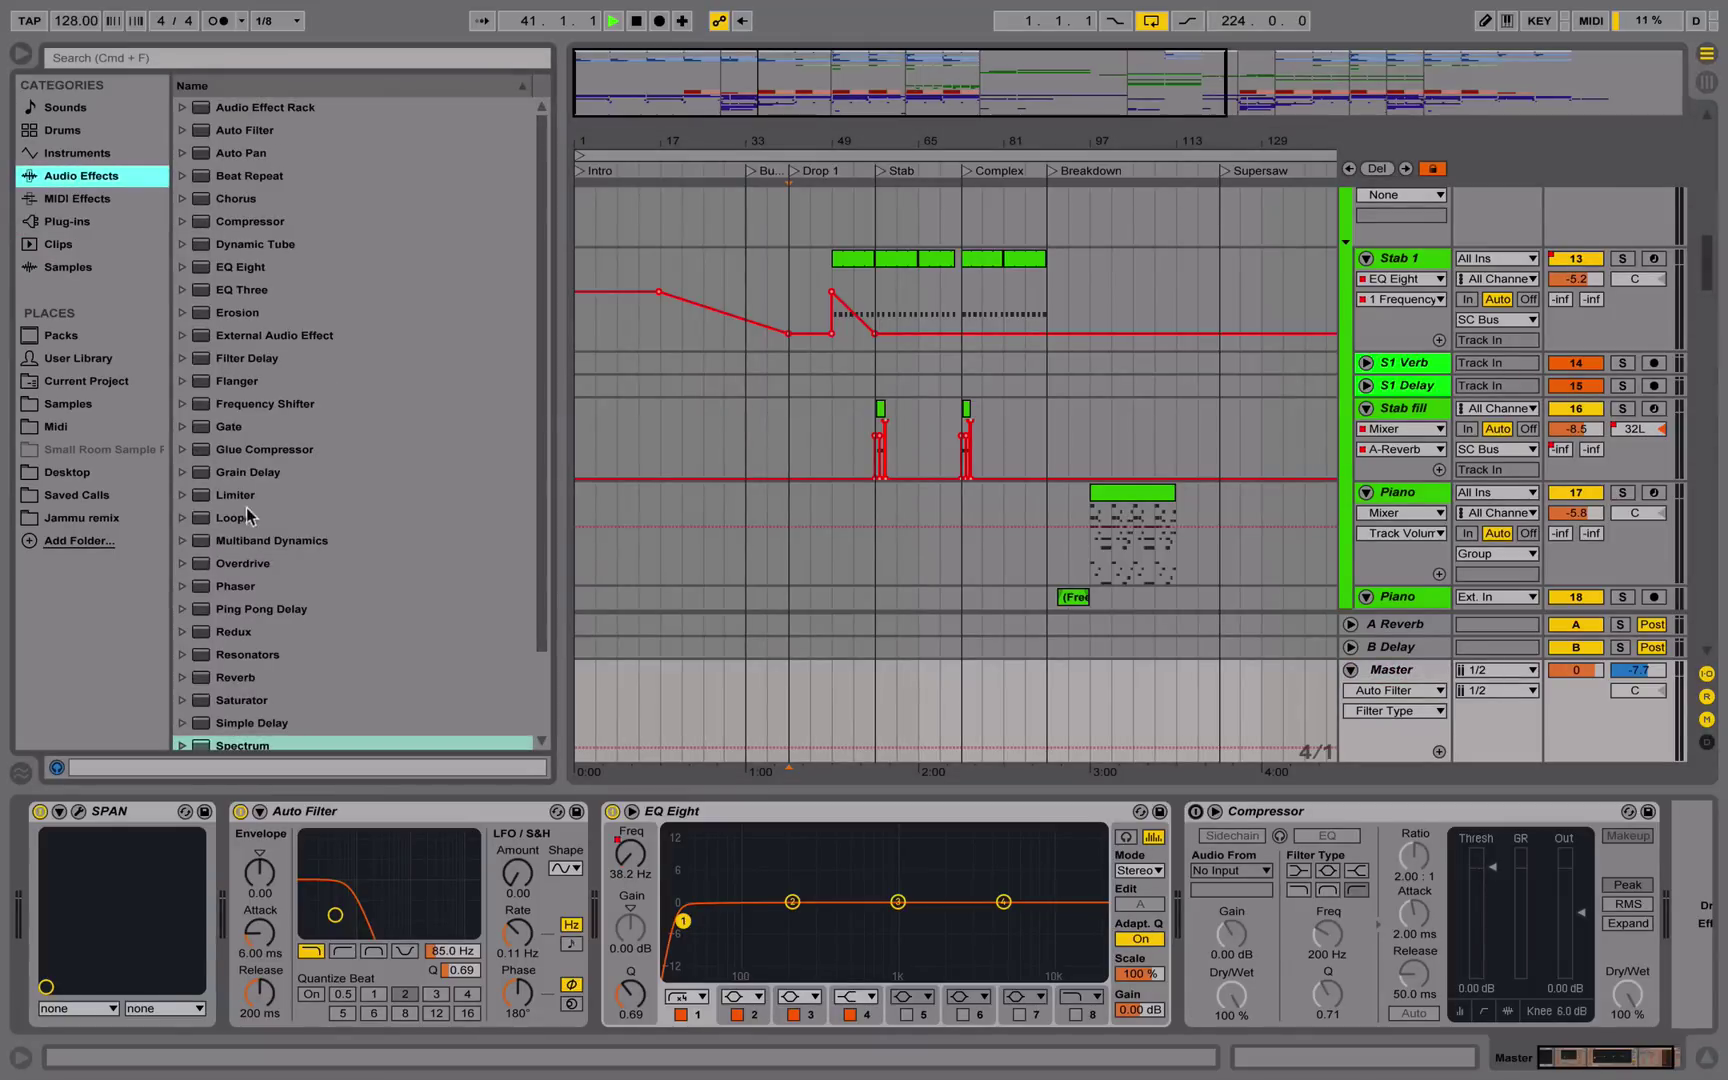
pyautogui.moveTo(236, 495); pyautogui.dragTo(1493, 864)
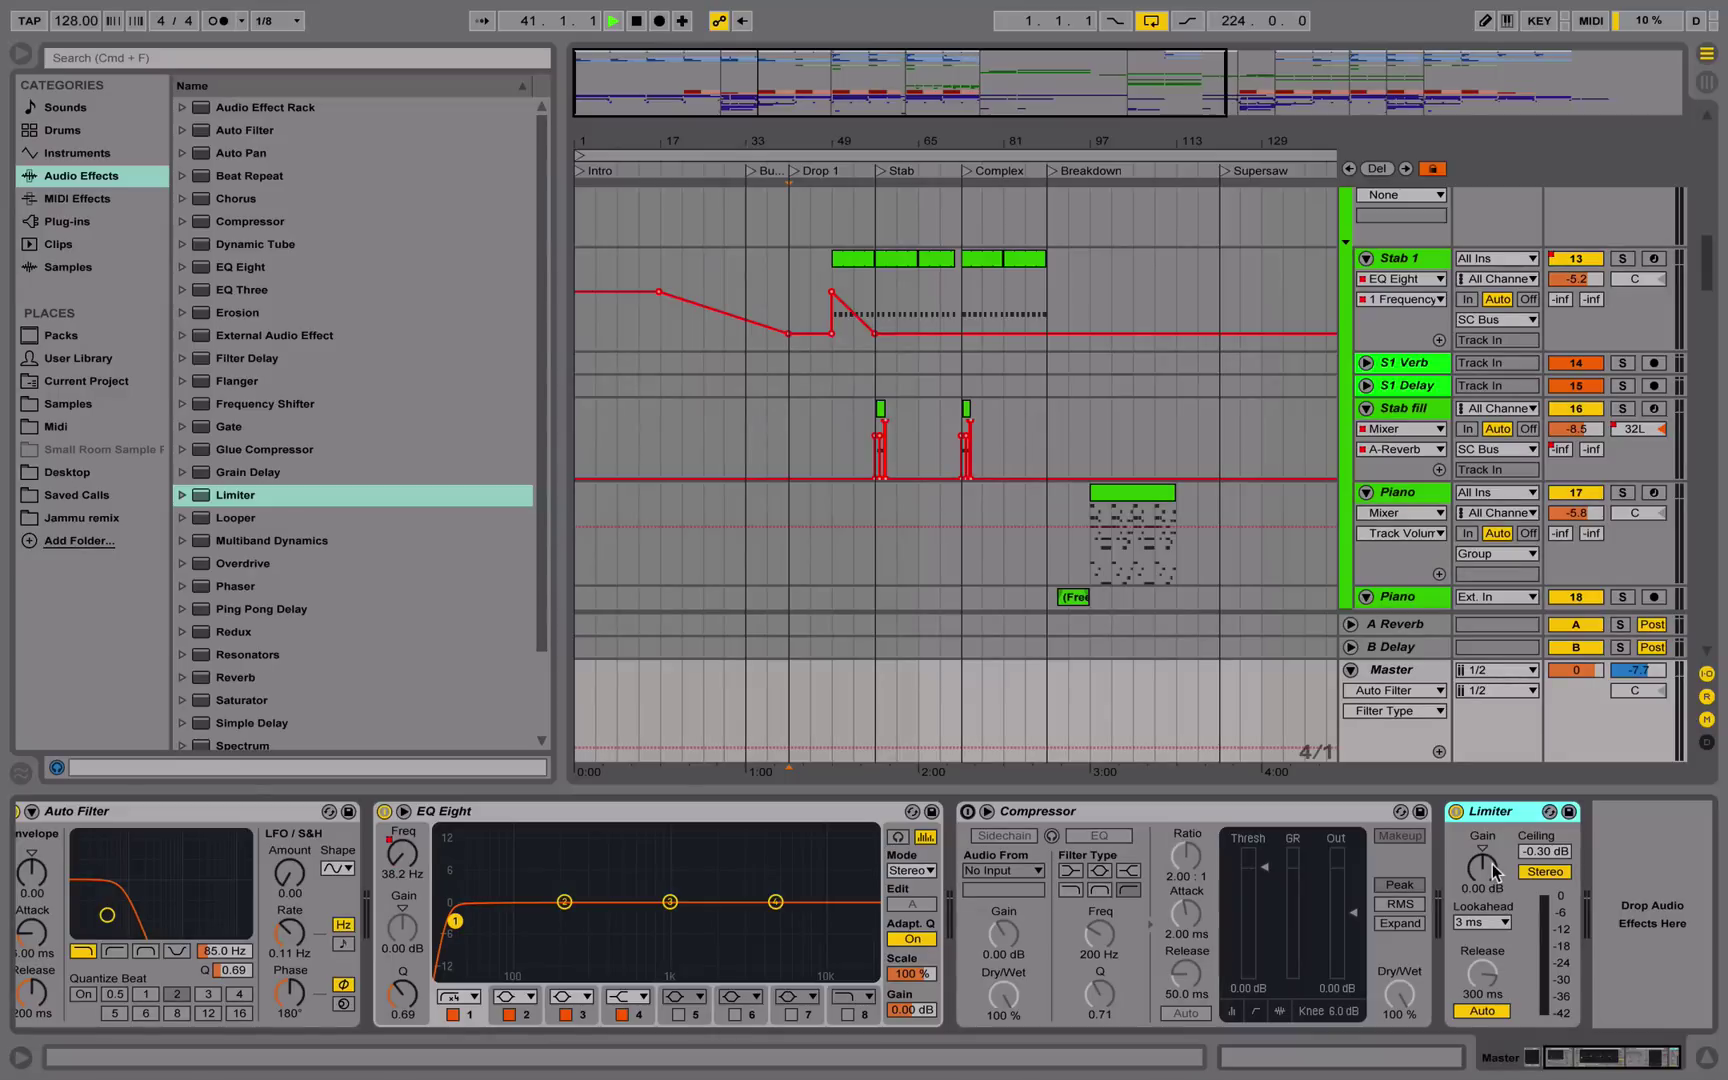
pyautogui.click(1484, 866)
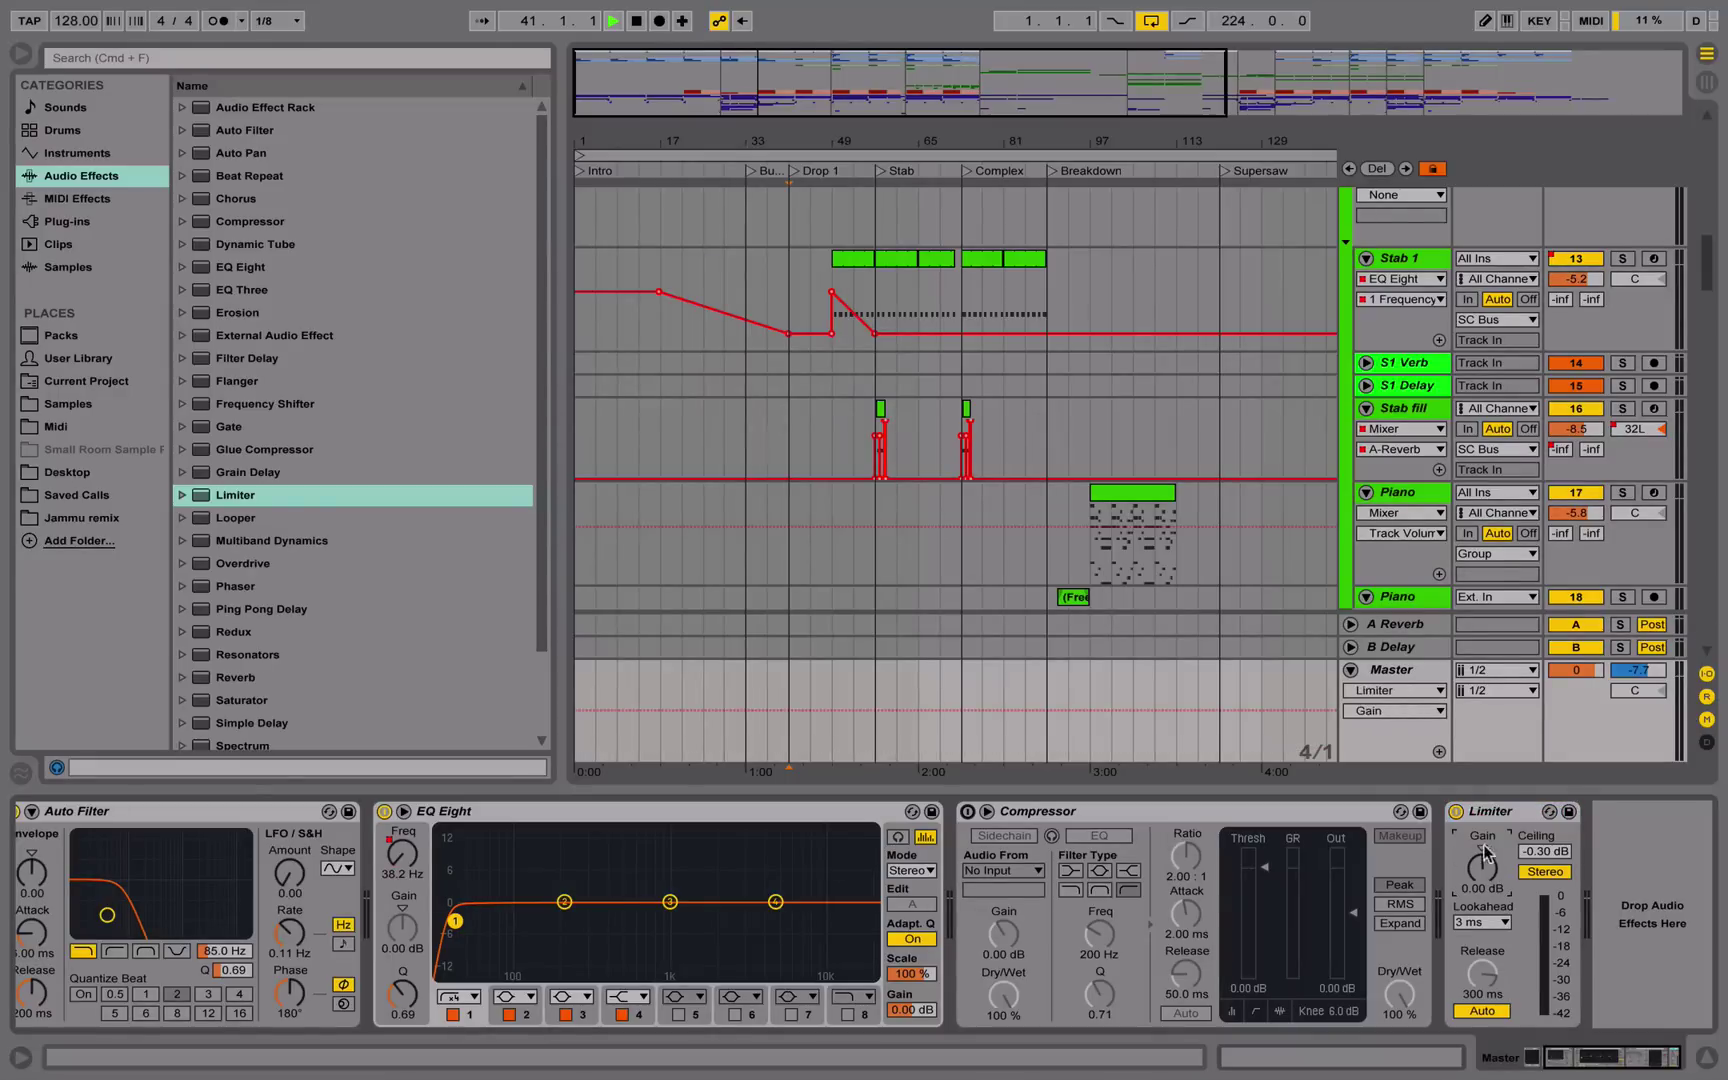
pyautogui.moveTo(1455, 888); pyautogui.dragTo(1455, 850)
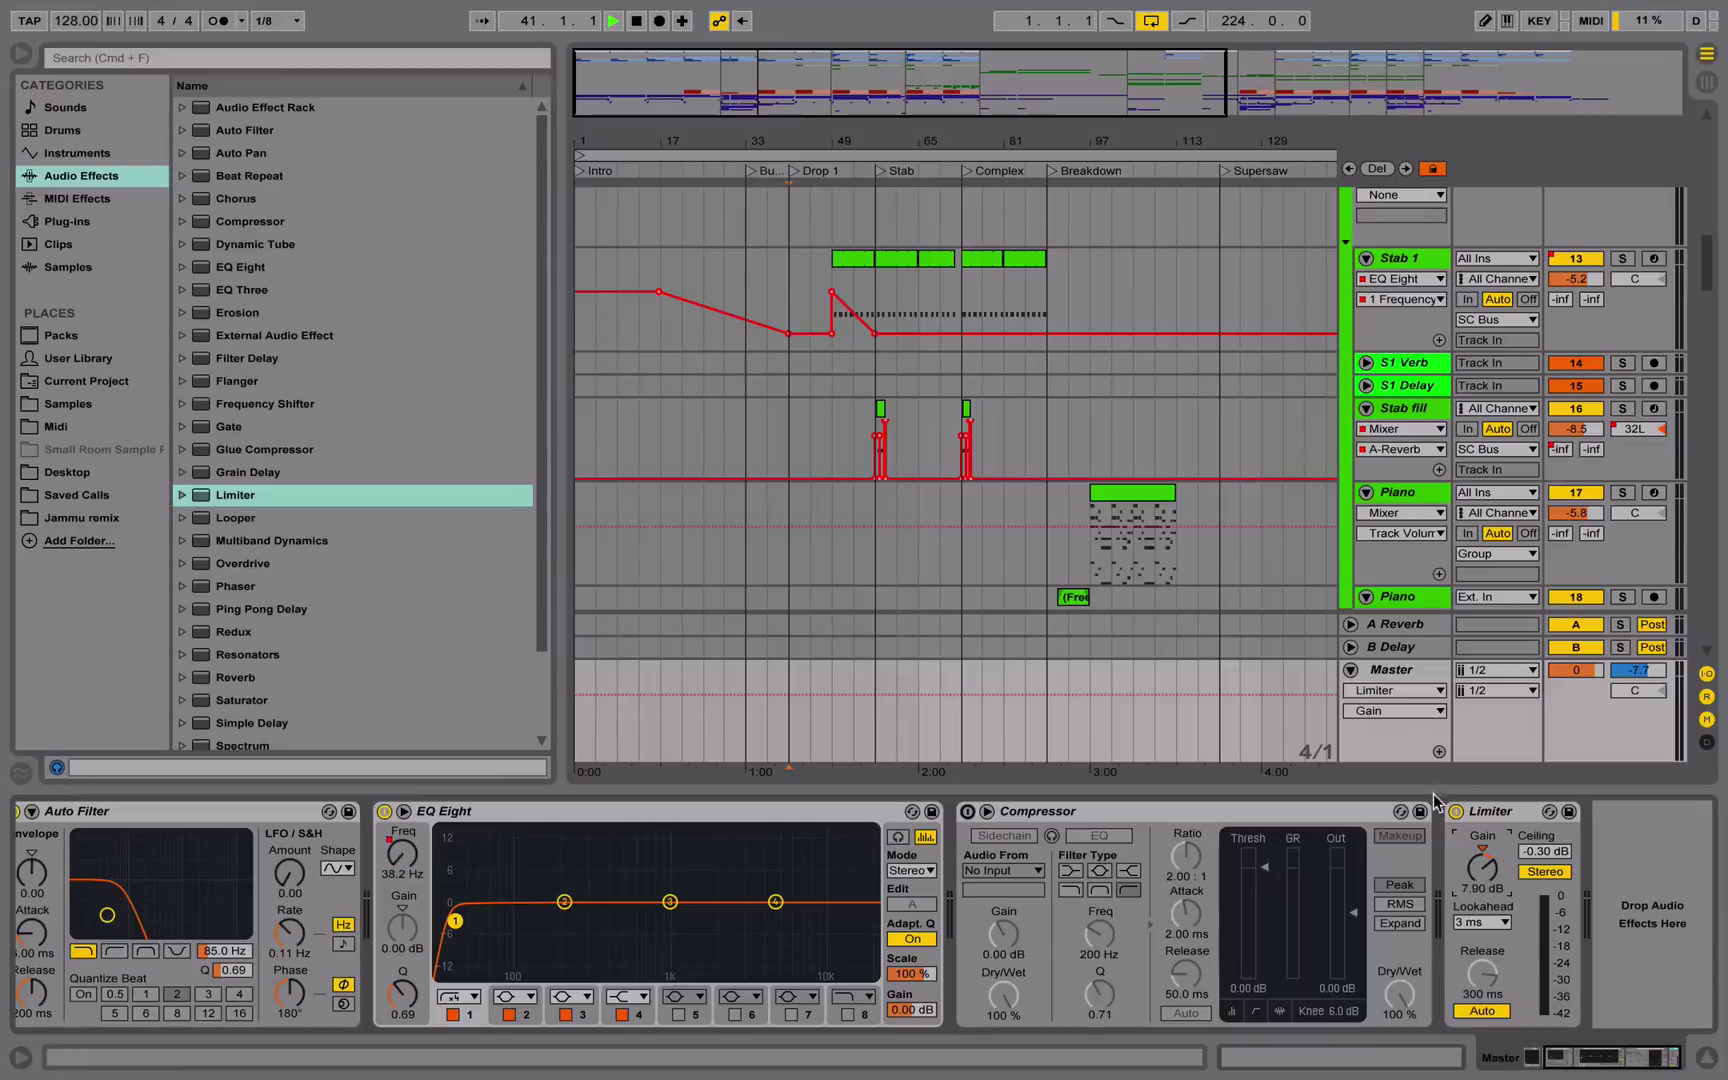
# Key-map the Limiter's on/off switch to computer key 7, leave mapping mode and deactivate the Kick track
pyautogui.rightClick(1457, 812)
pyautogui.click(1547, 890)
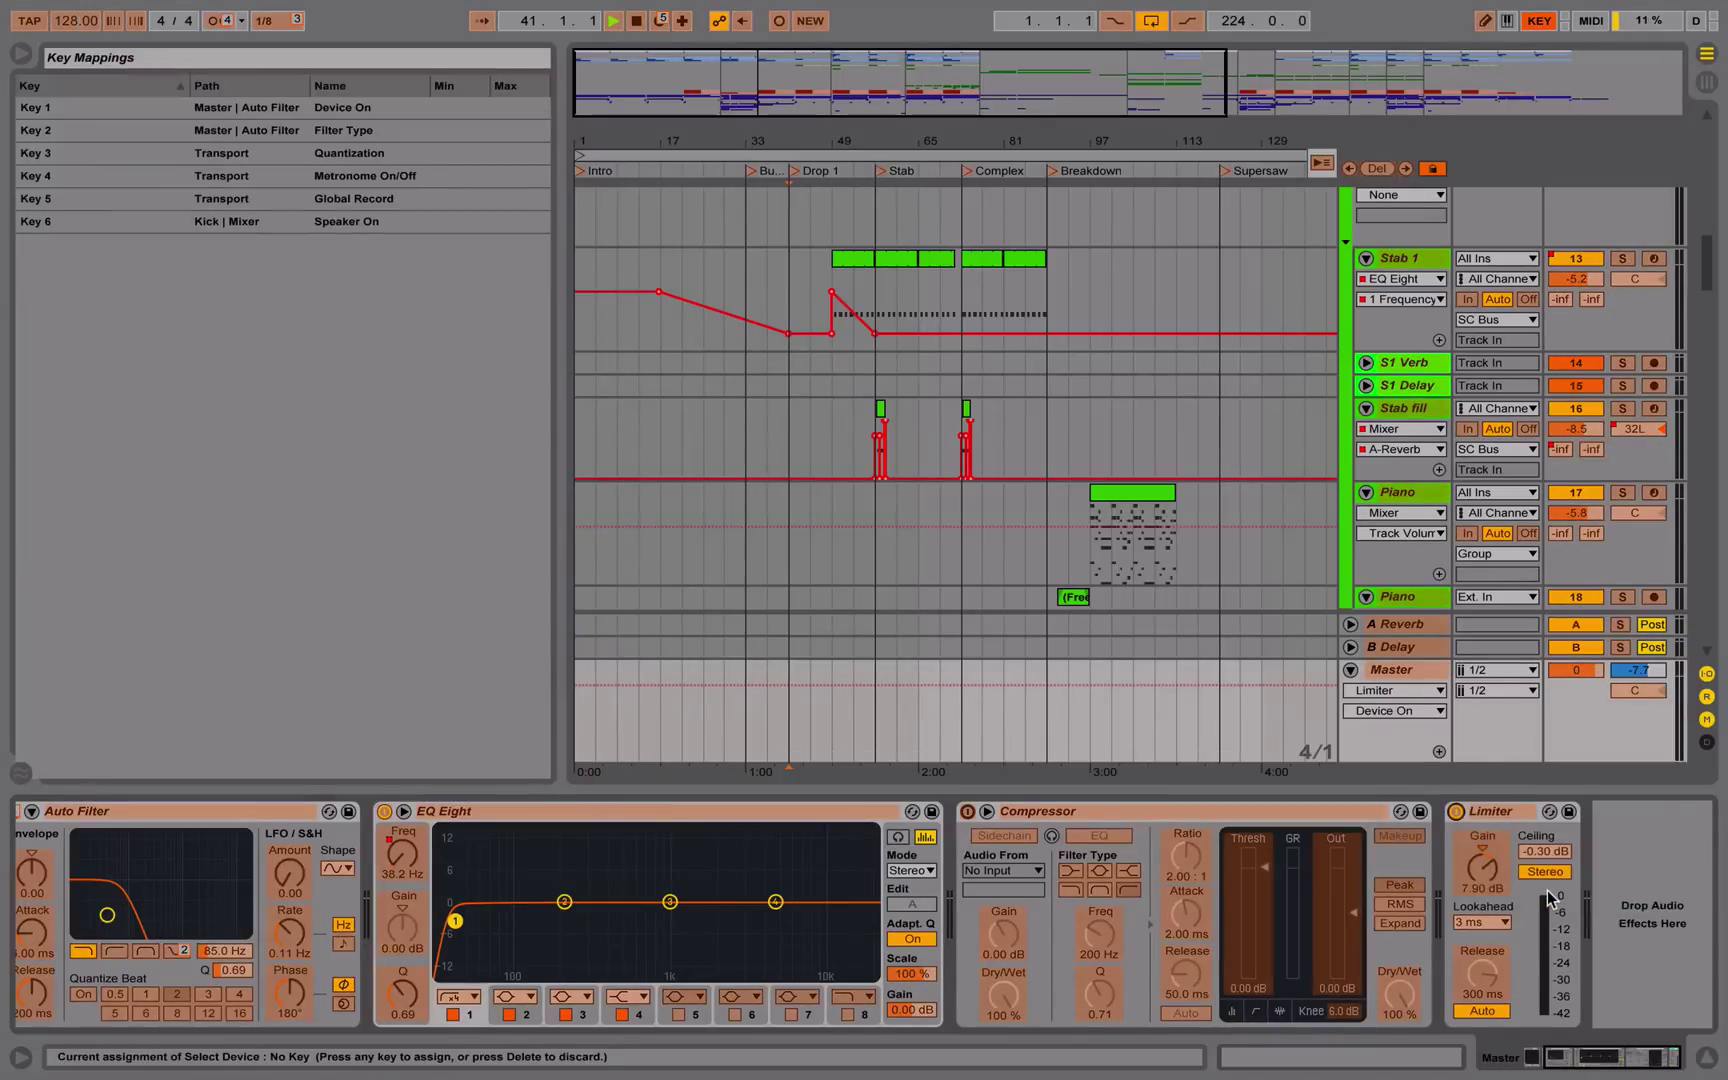
pyautogui.press('7')
pyautogui.press('7')
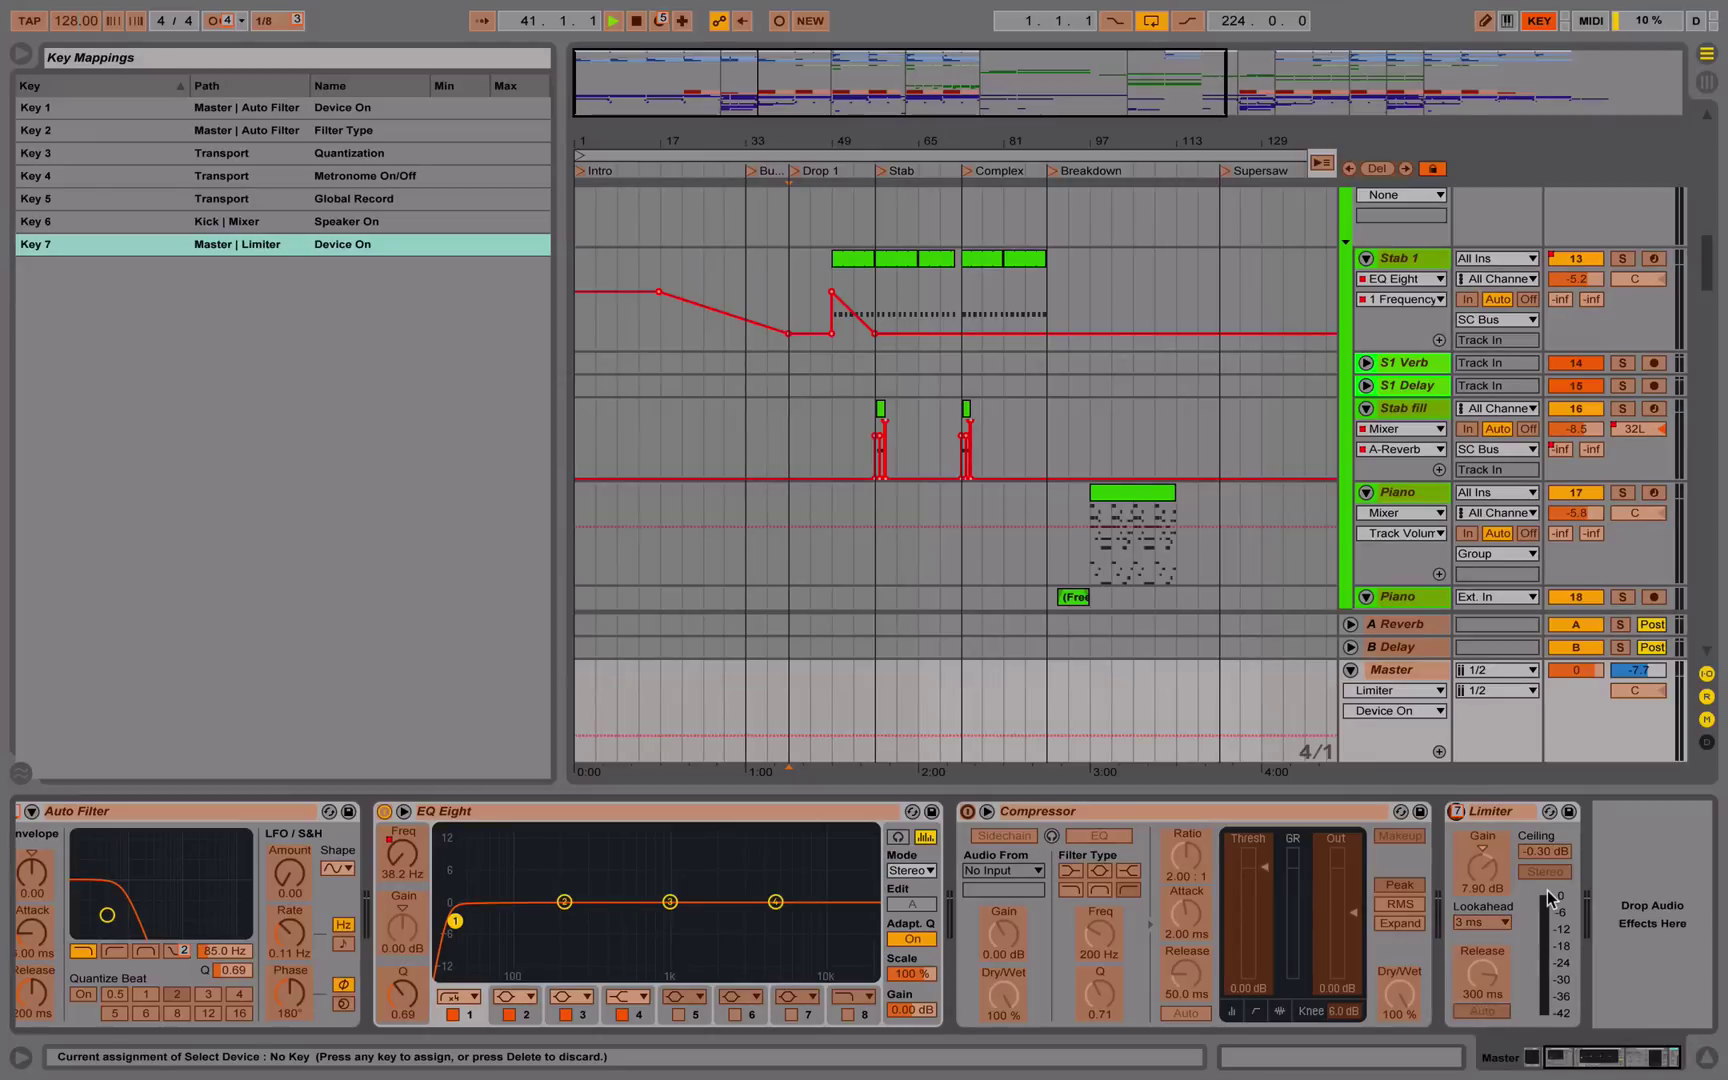
pyautogui.click(1539, 14)
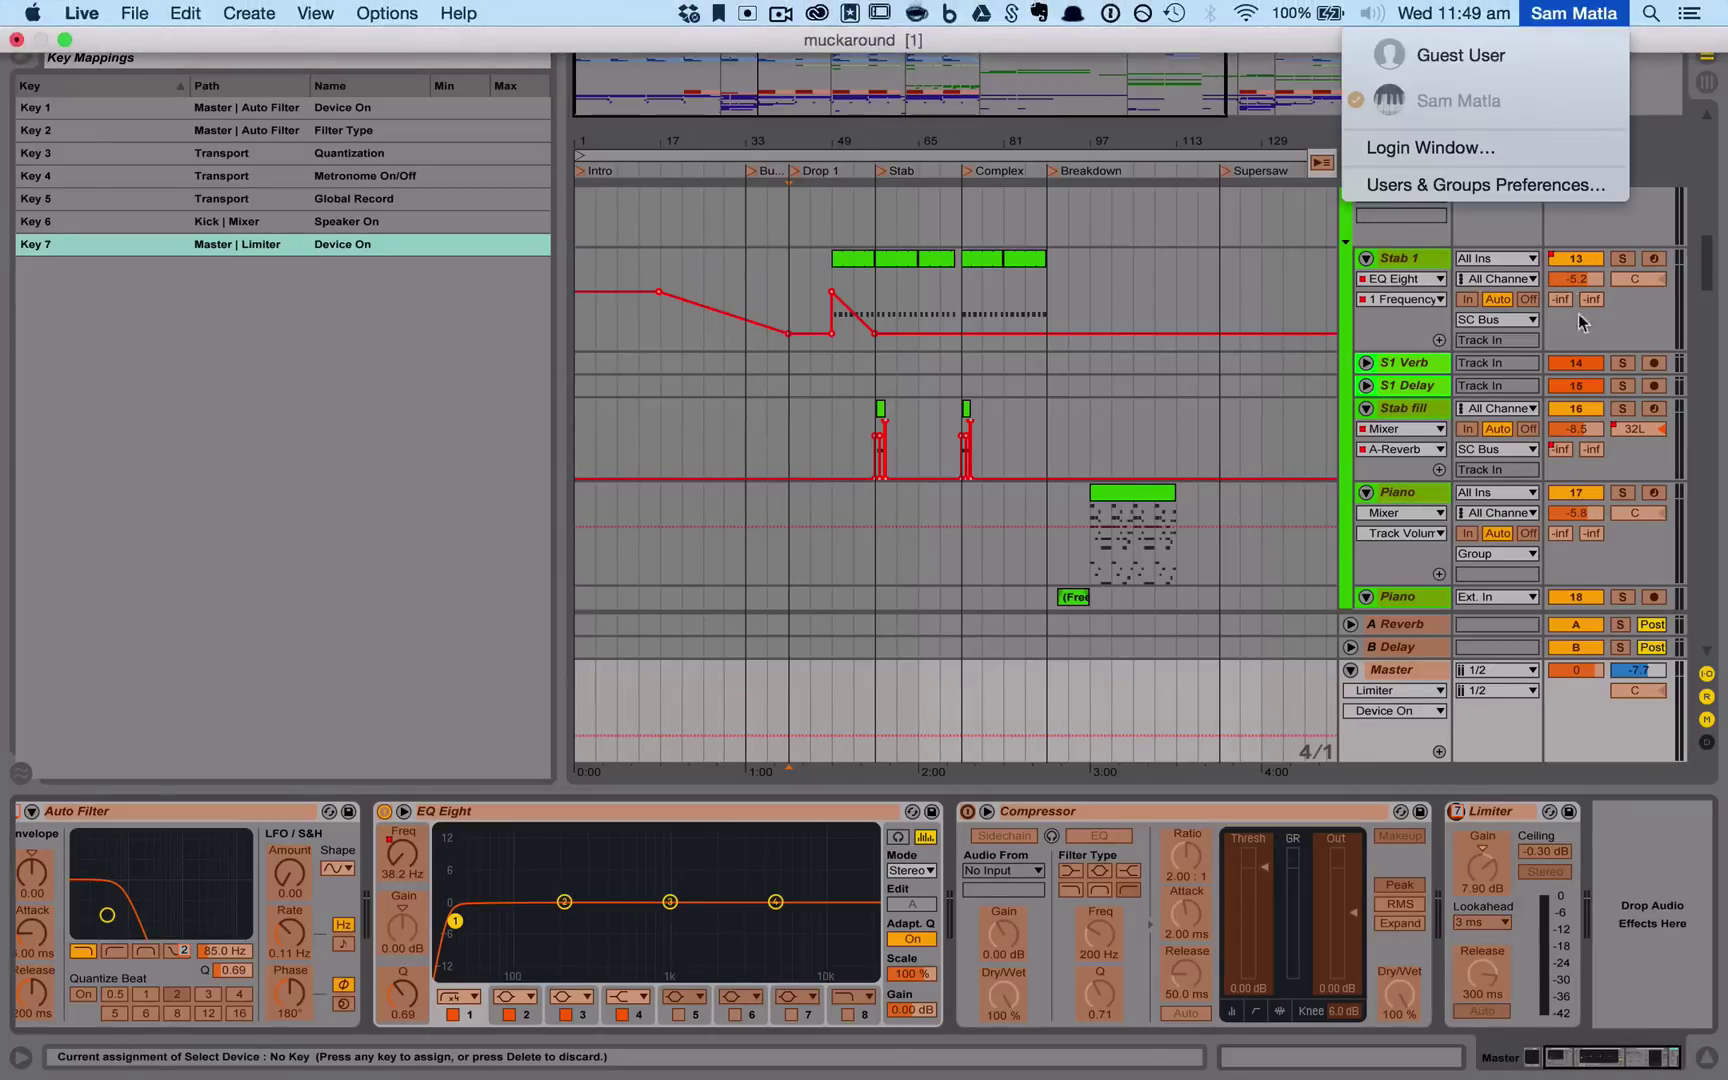
pyautogui.click(1633, 859)
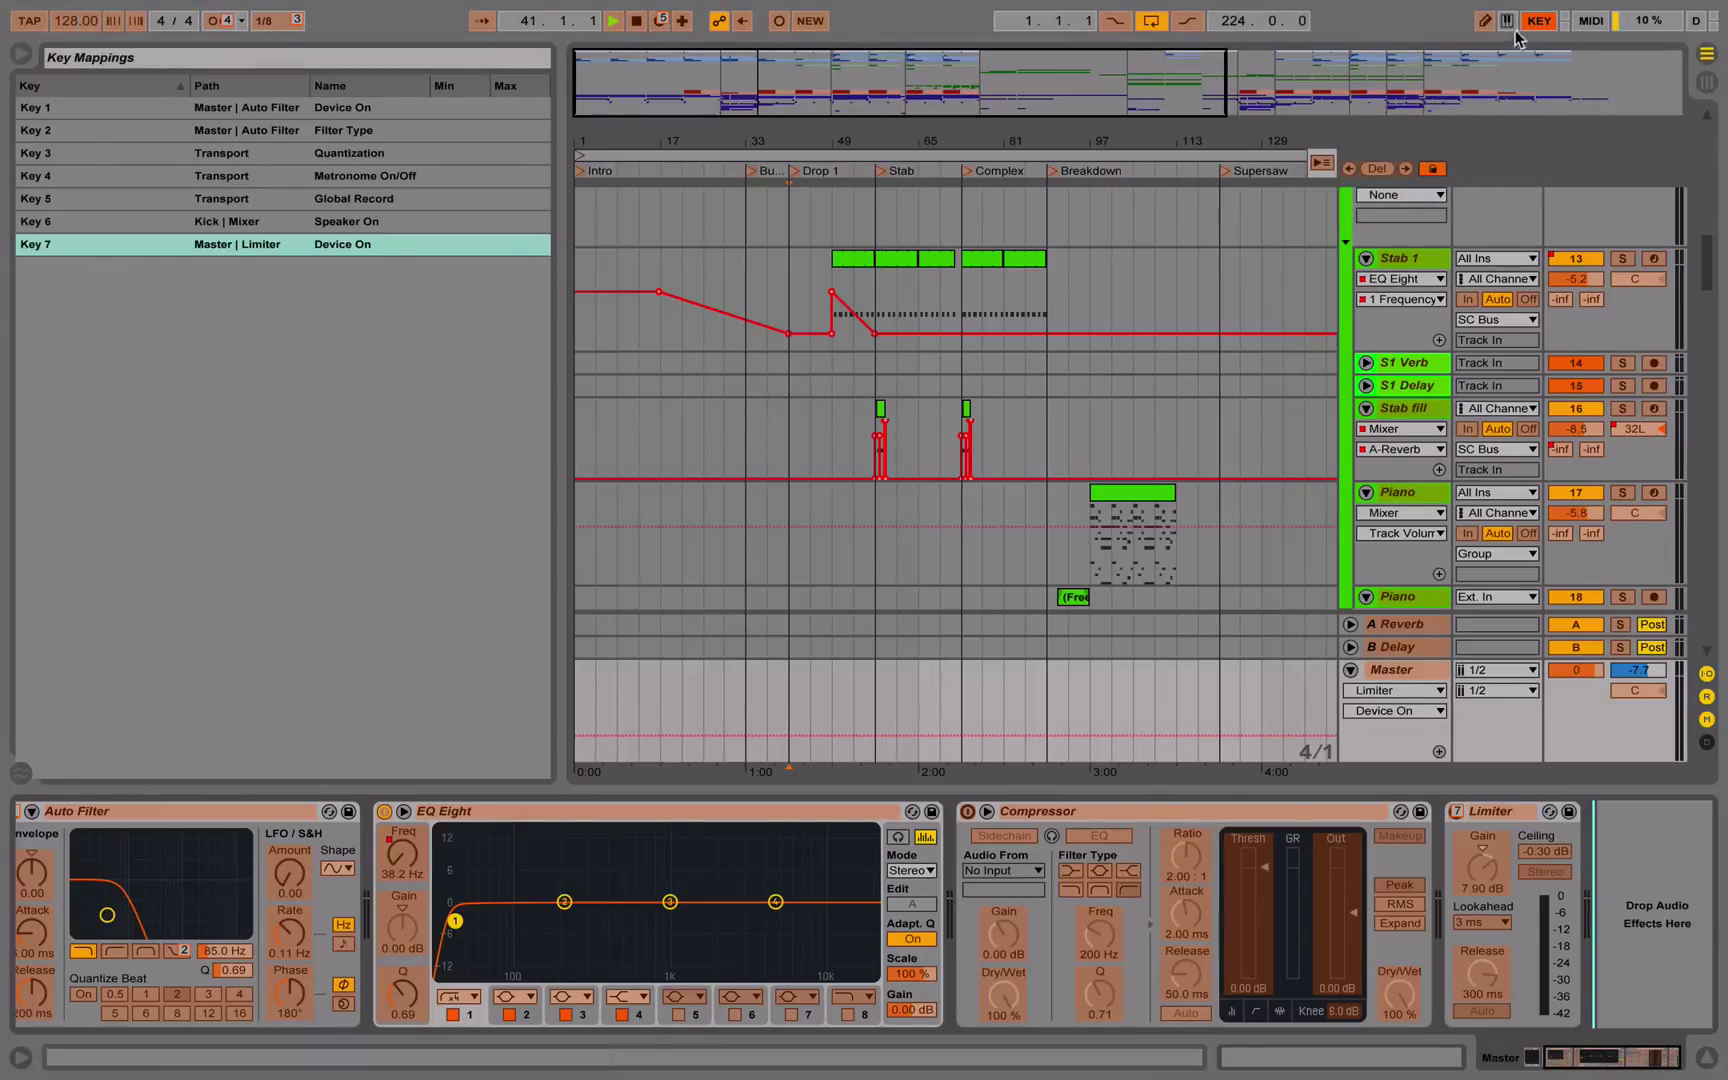
pyautogui.click(1539, 20)
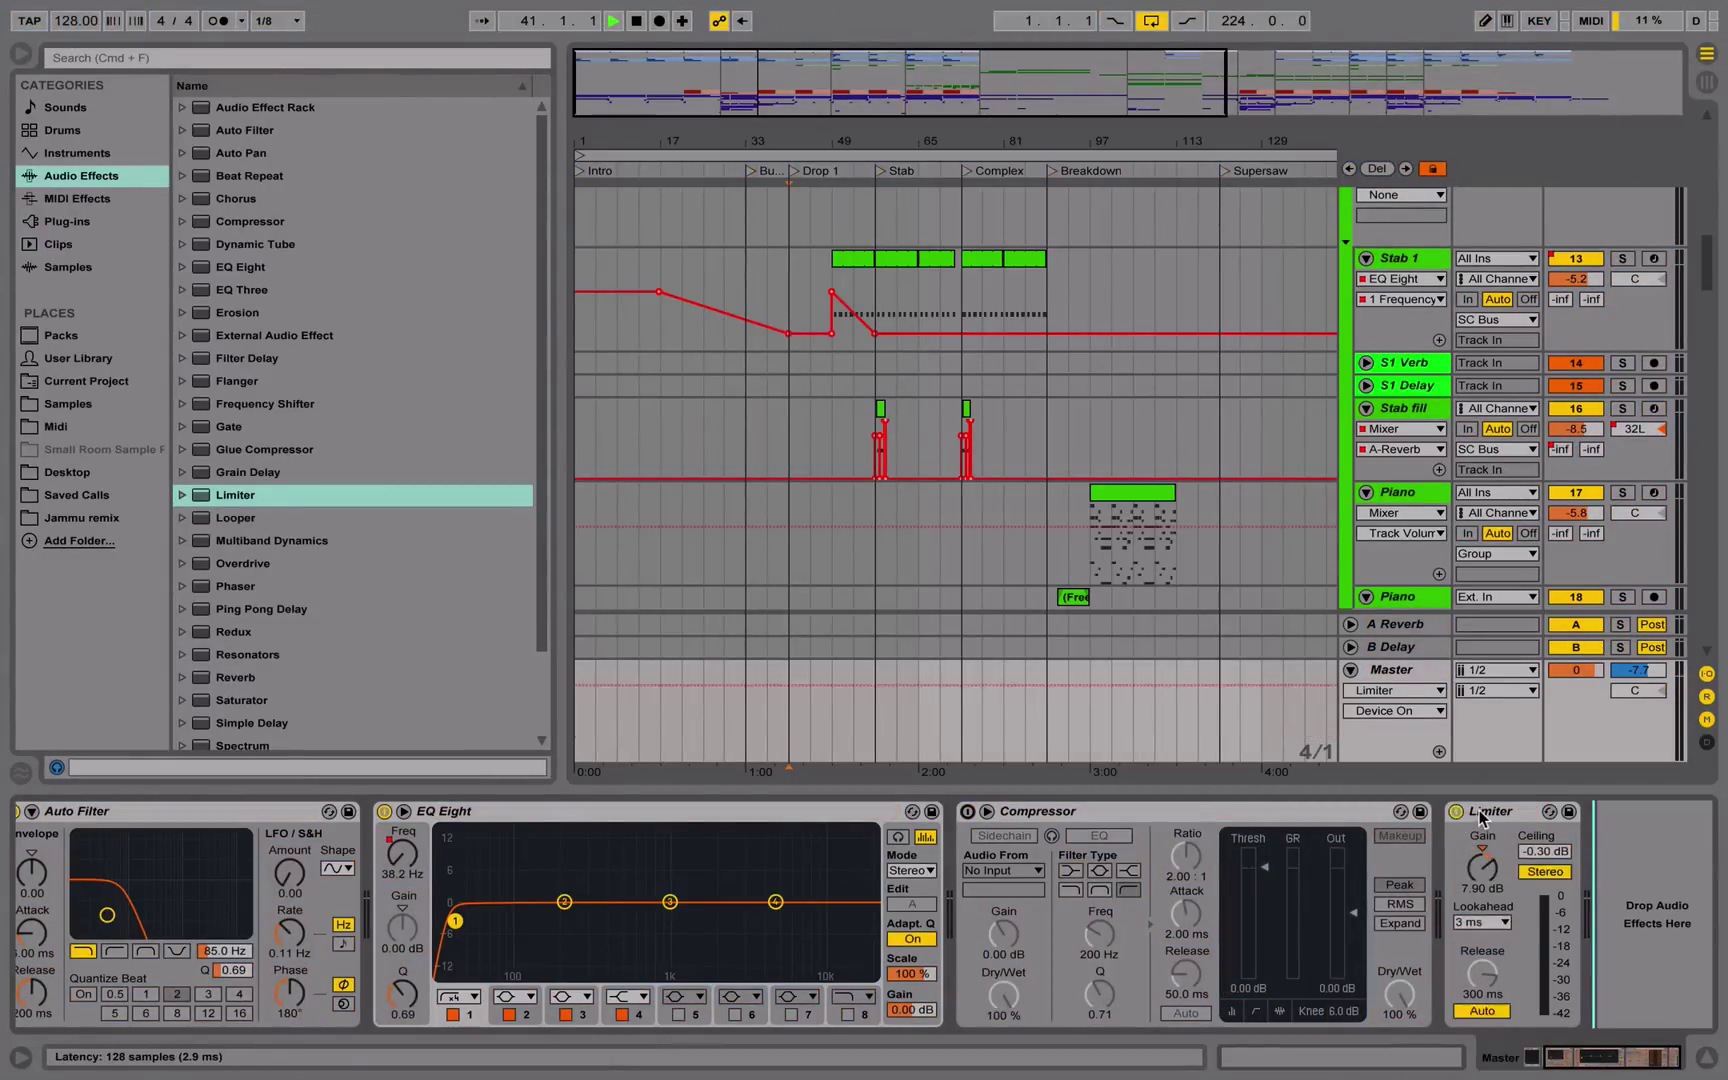
pyautogui.press('0')
pyautogui.scroll(5, 1230, 617)
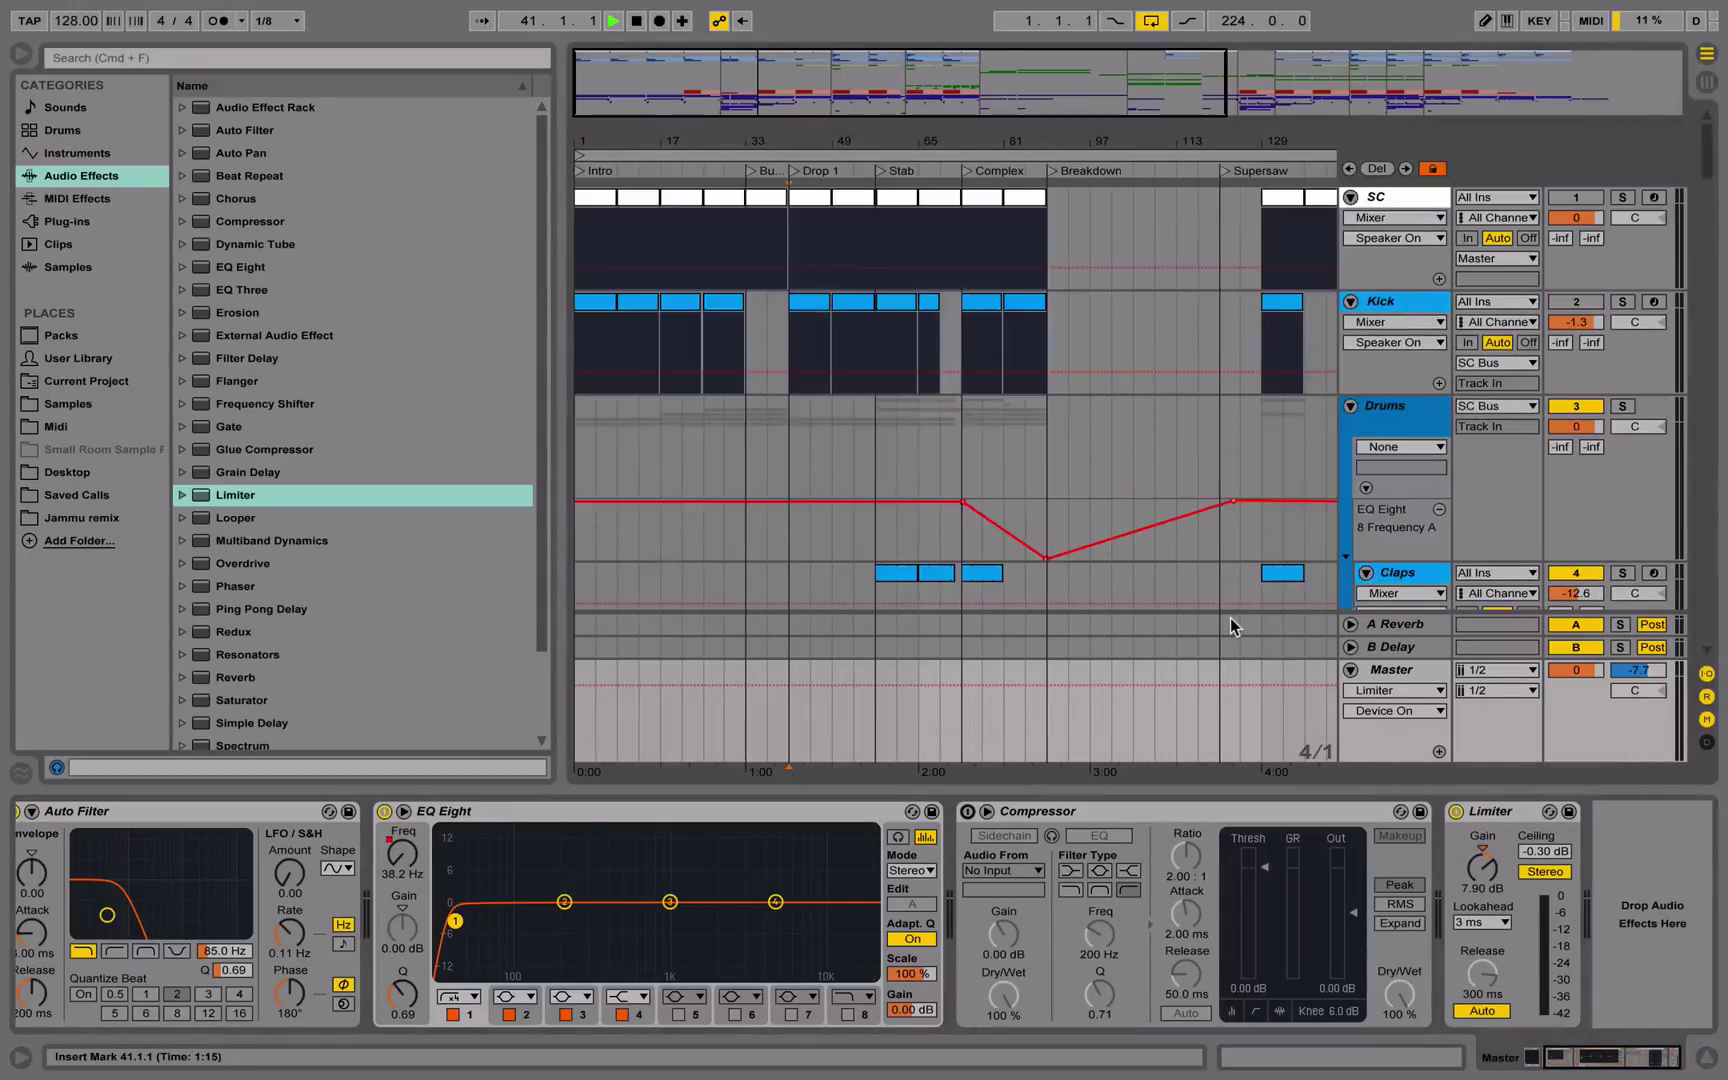
# Insert a new audio track and move it above the SC track
pyautogui.rightClick(1389, 197)
pyautogui.click(1486, 366)
pyautogui.press('super+t')
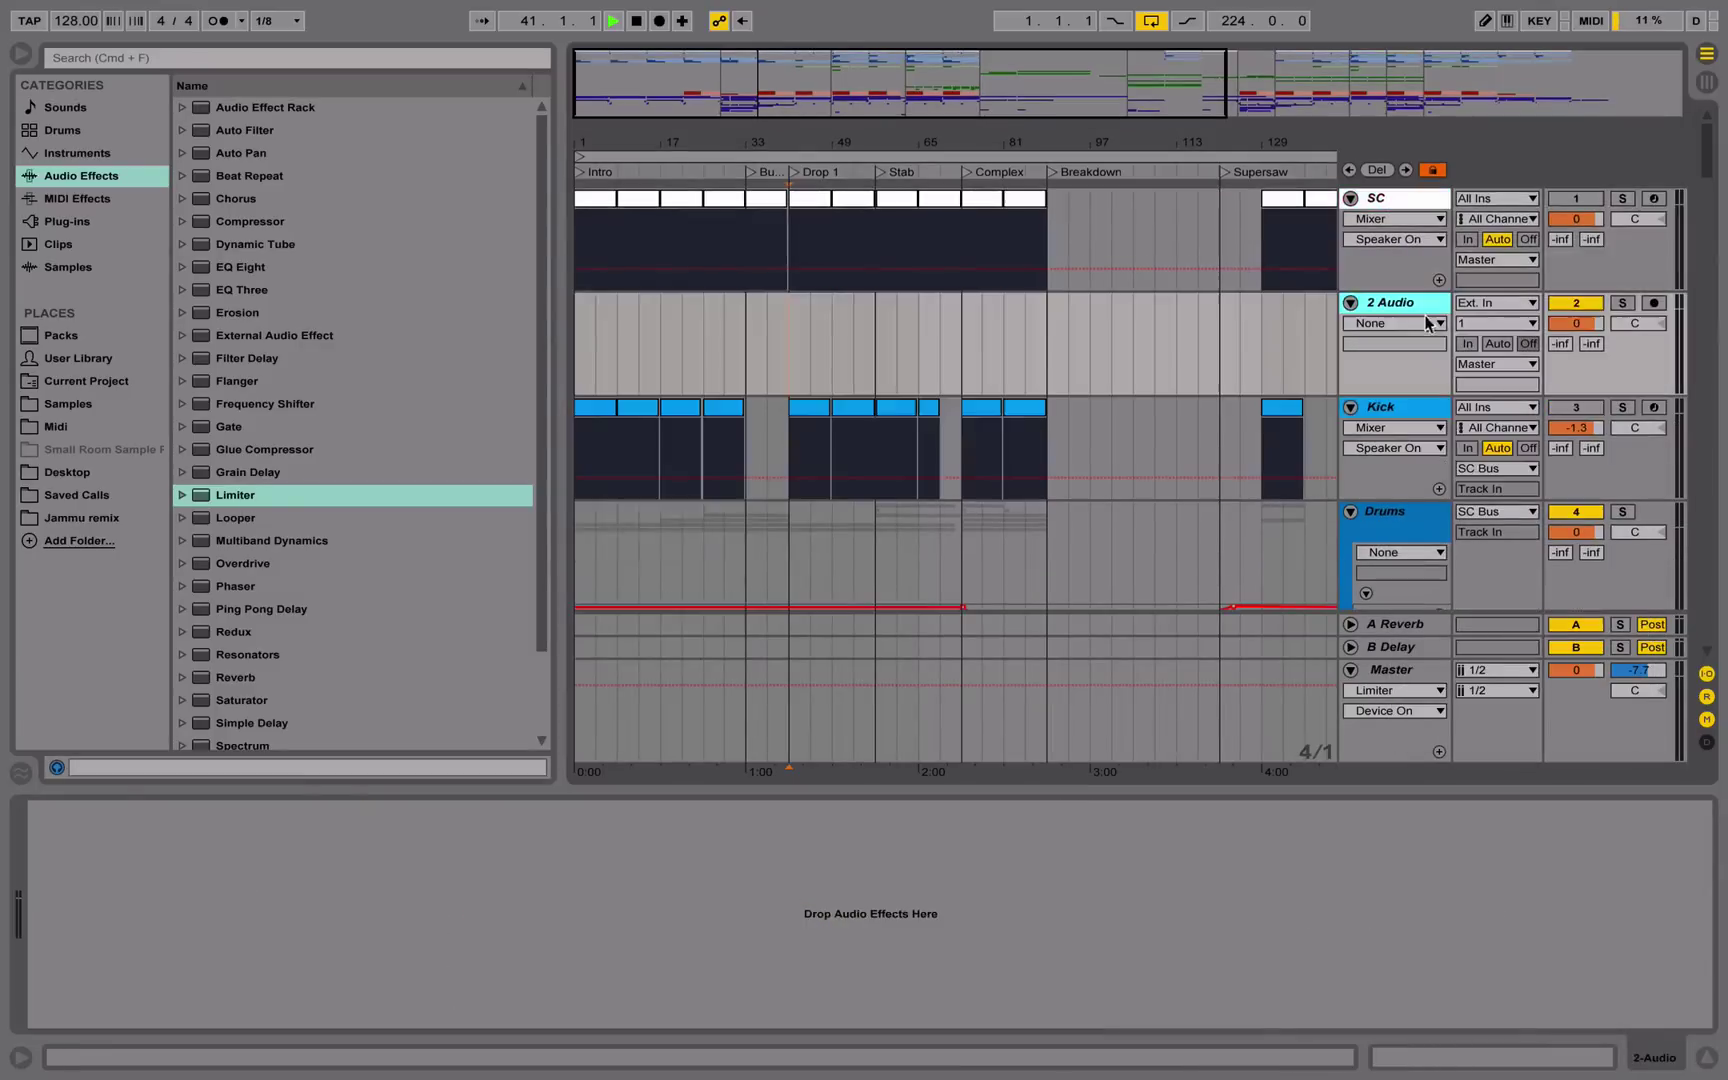
pyautogui.press('super+Up')
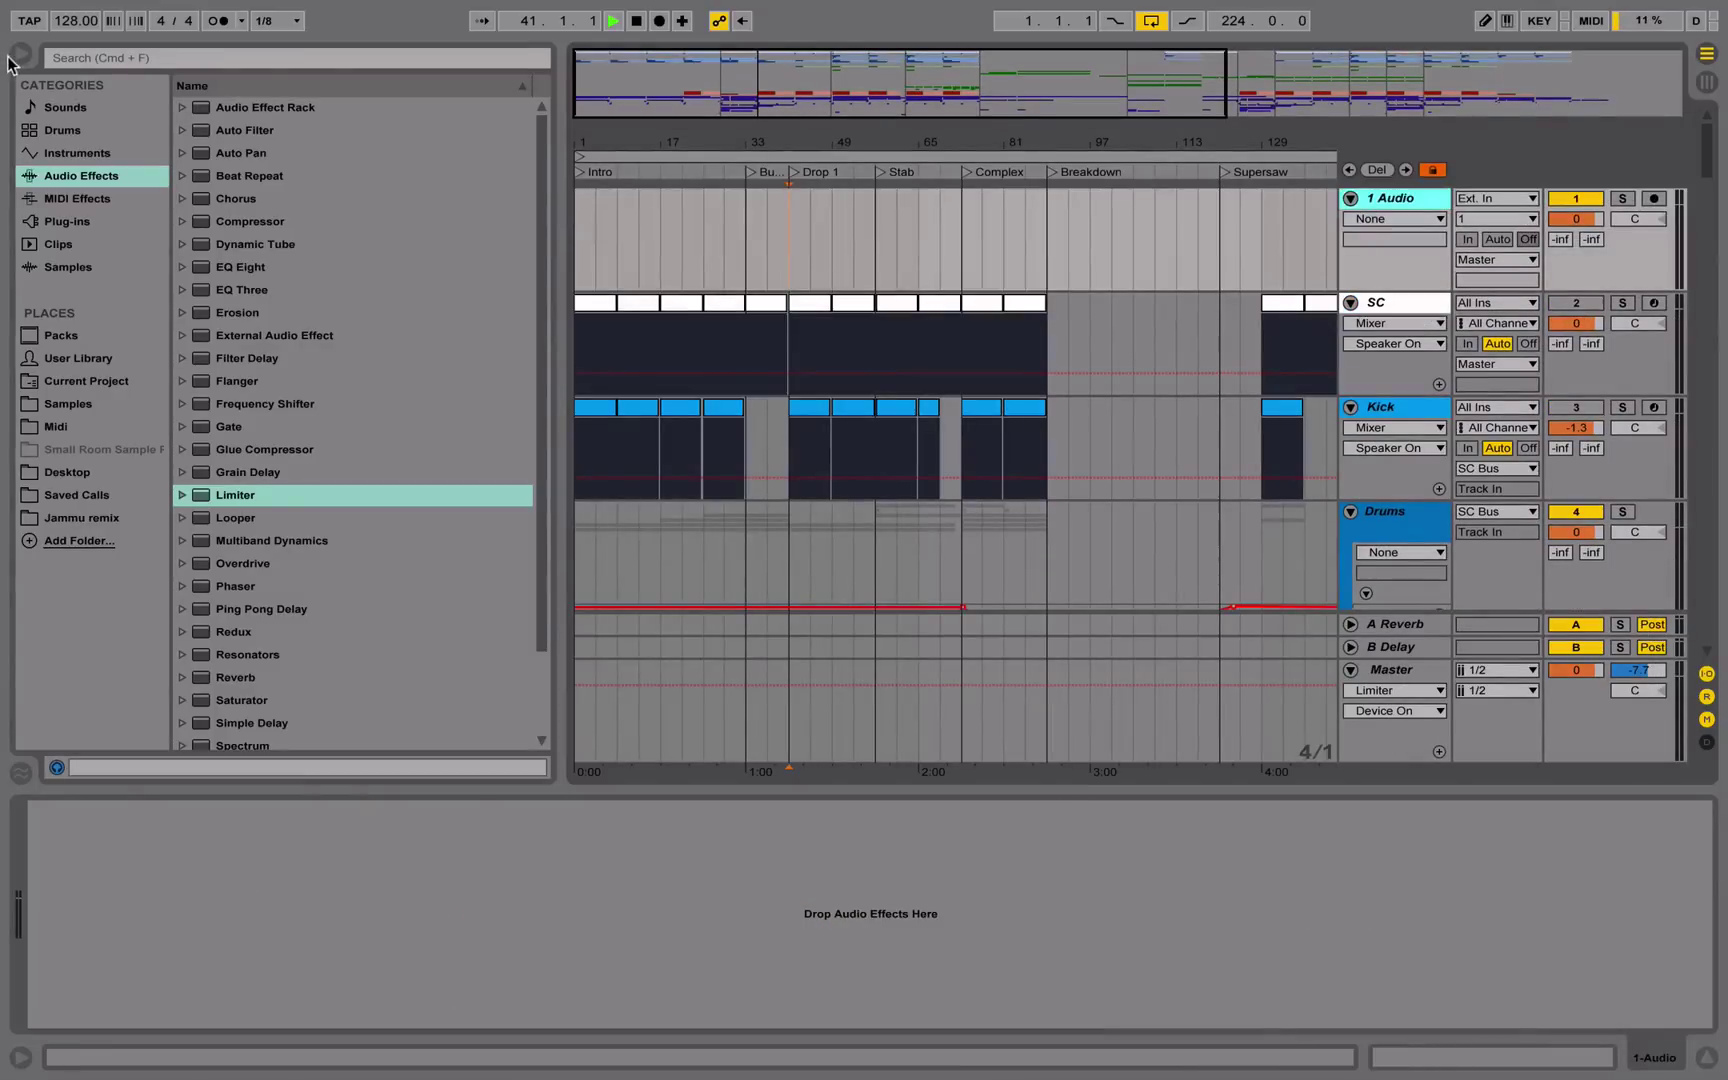
# Rename the new audio track above the SC track as Reference
pyautogui.click(1406, 200)
pyautogui.press('super+r')
pyautogui.write('Rfeeference')
pyautogui.press('Return')
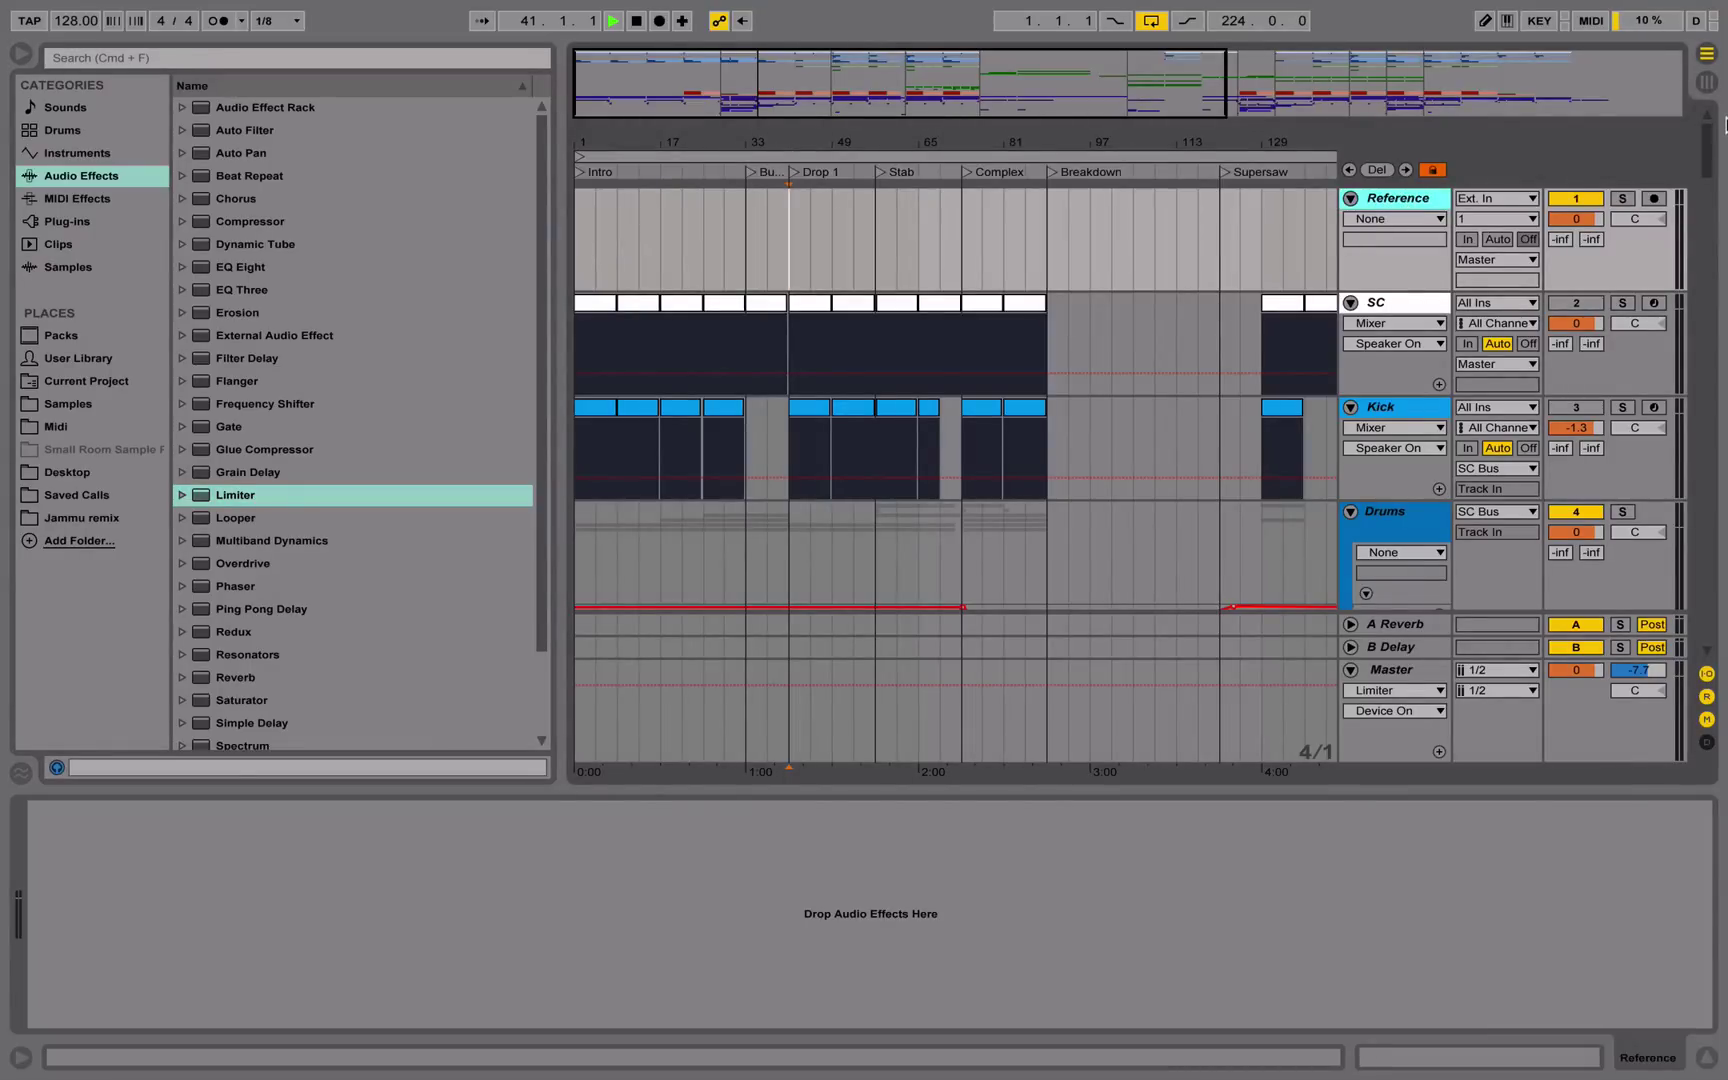
# Key-map the Reference track's Solo/Cue switch to computer key 8 and leave mapping mode
pyautogui.rightClick(1624, 205)
pyautogui.click(1605, 262)
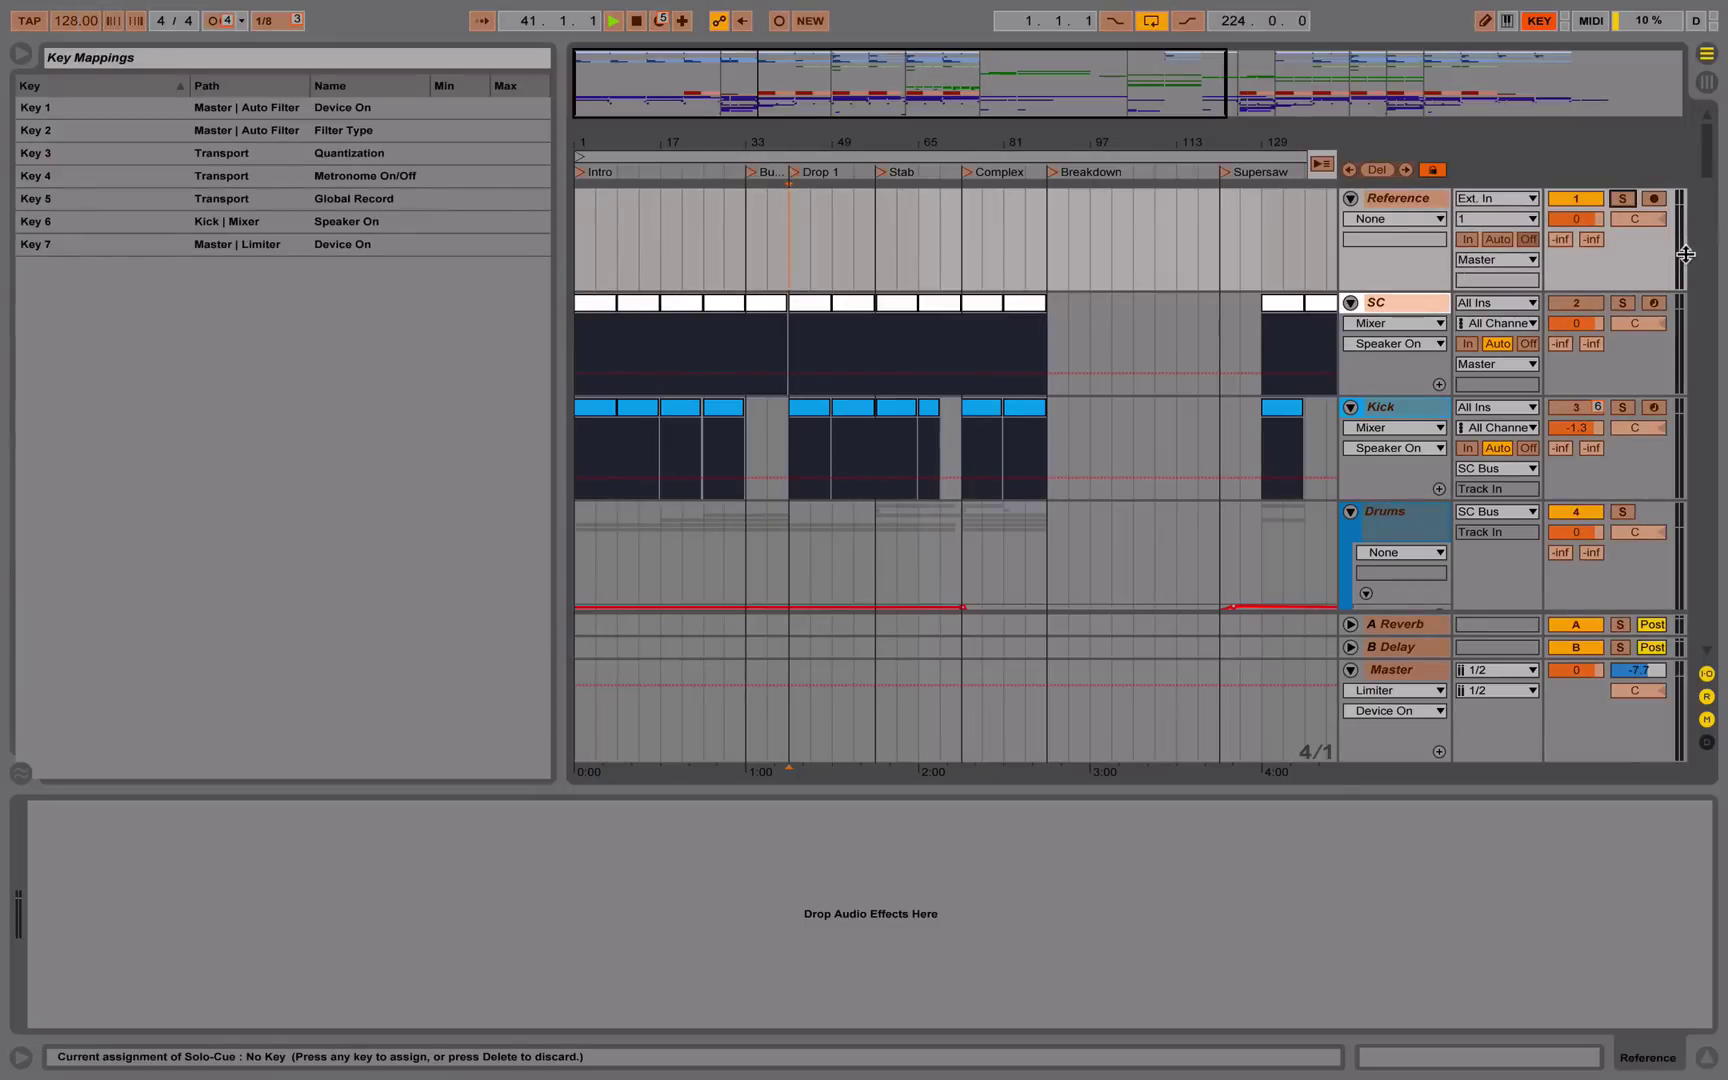
pyautogui.press('8')
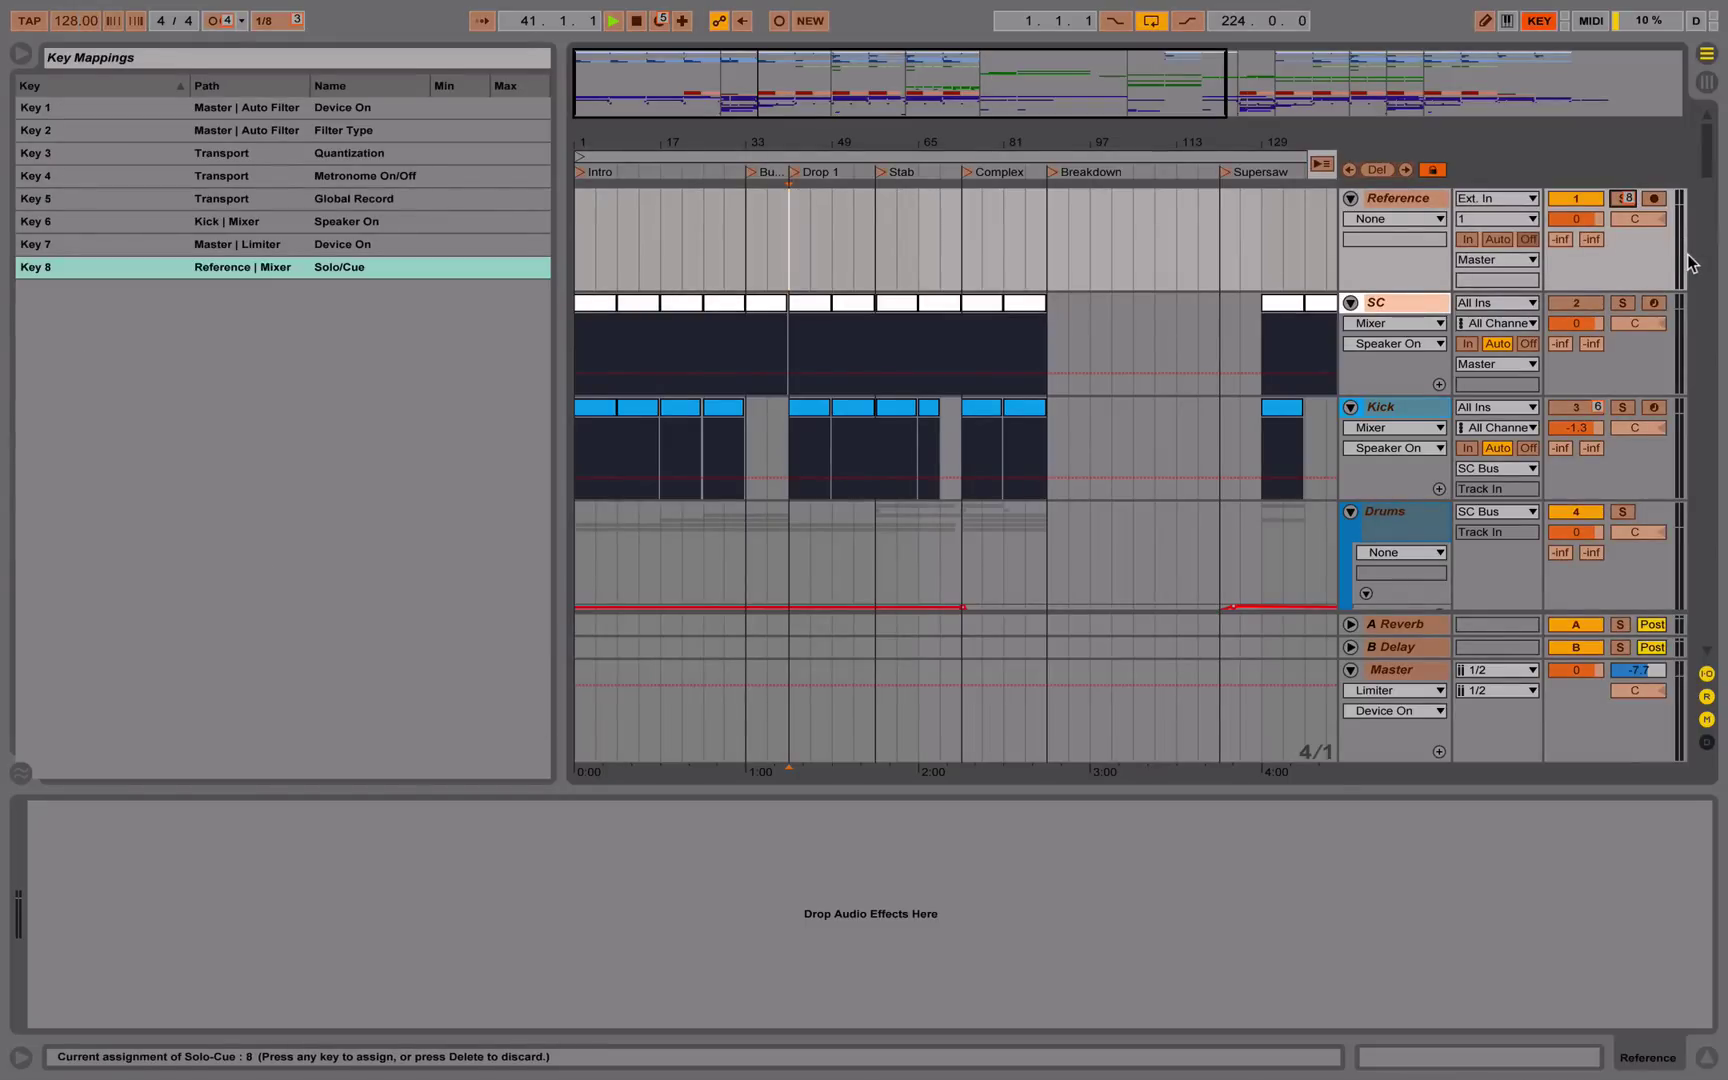
pyautogui.click(1540, 21)
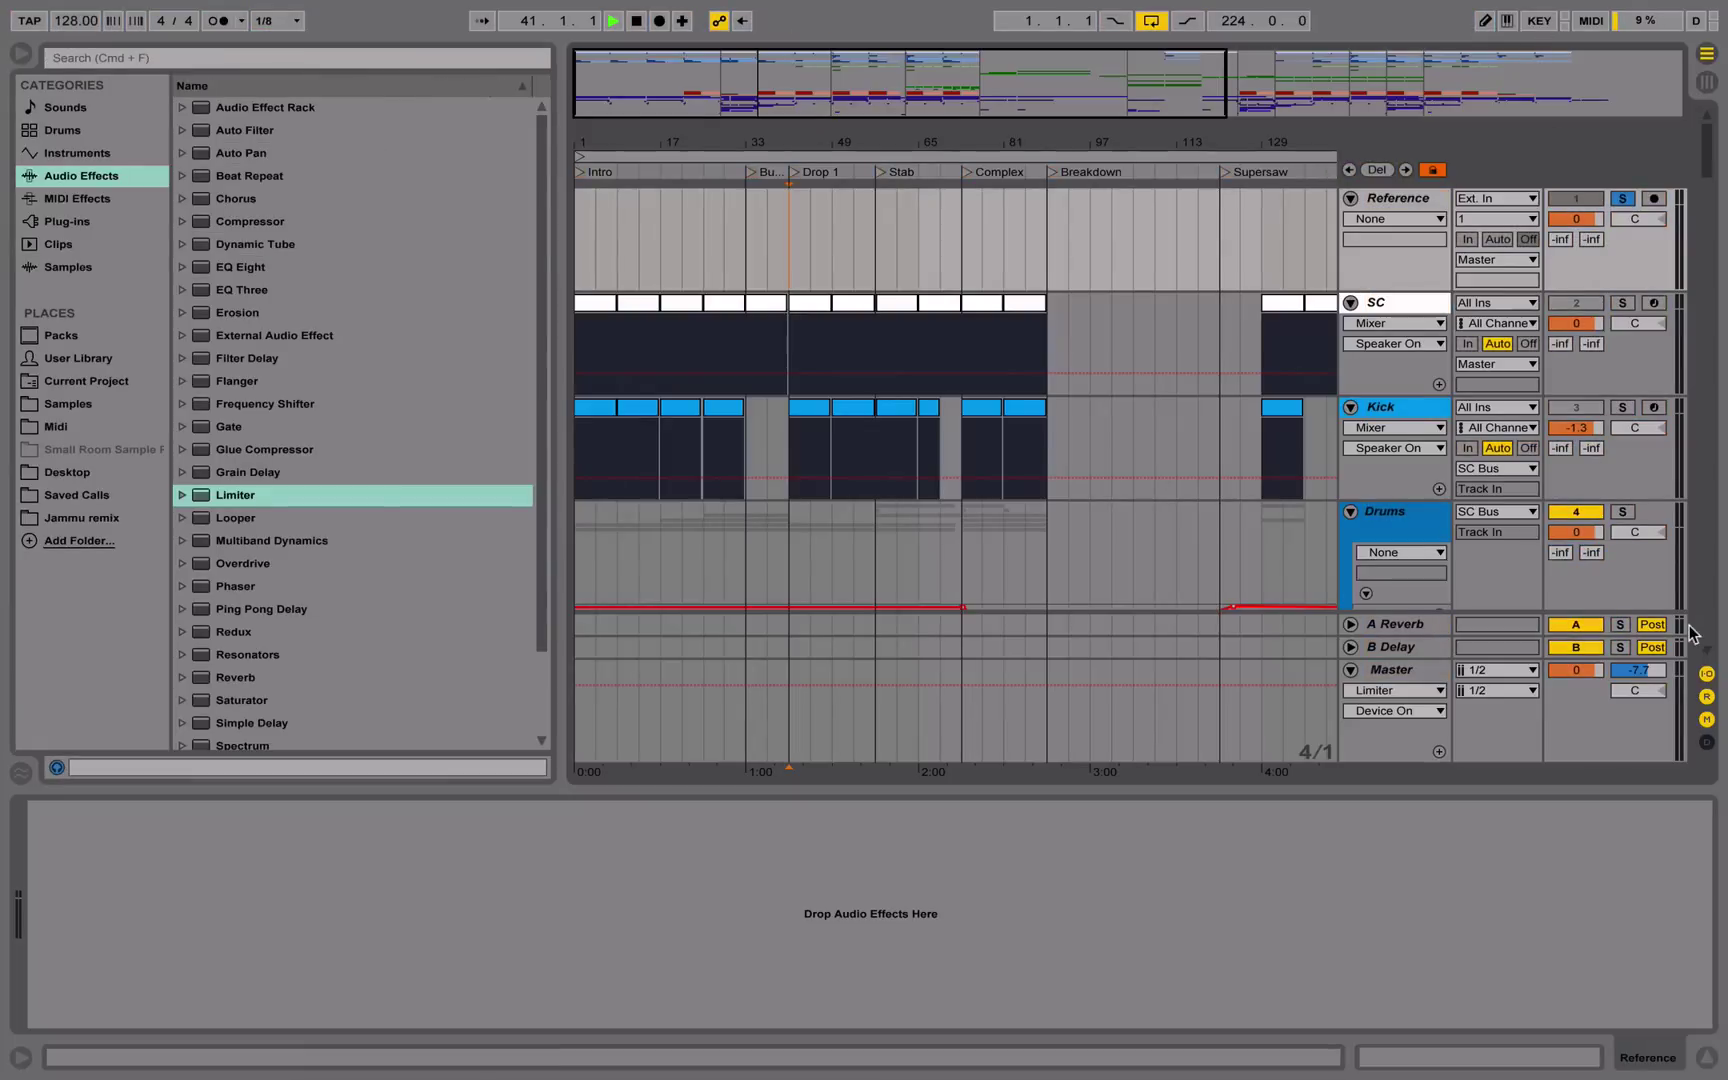
# Test the Reference track's solo mapping by switching its solo on and off repeatedly, ending with the track unsoloed
pyautogui.press('8')
pyautogui.press('8')
pyautogui.press('8')
pyautogui.press('8')
pyautogui.press('8')
pyautogui.press('8')
pyautogui.press('8')
pyautogui.press('8')
pyautogui.press('8')
pyautogui.press('8')
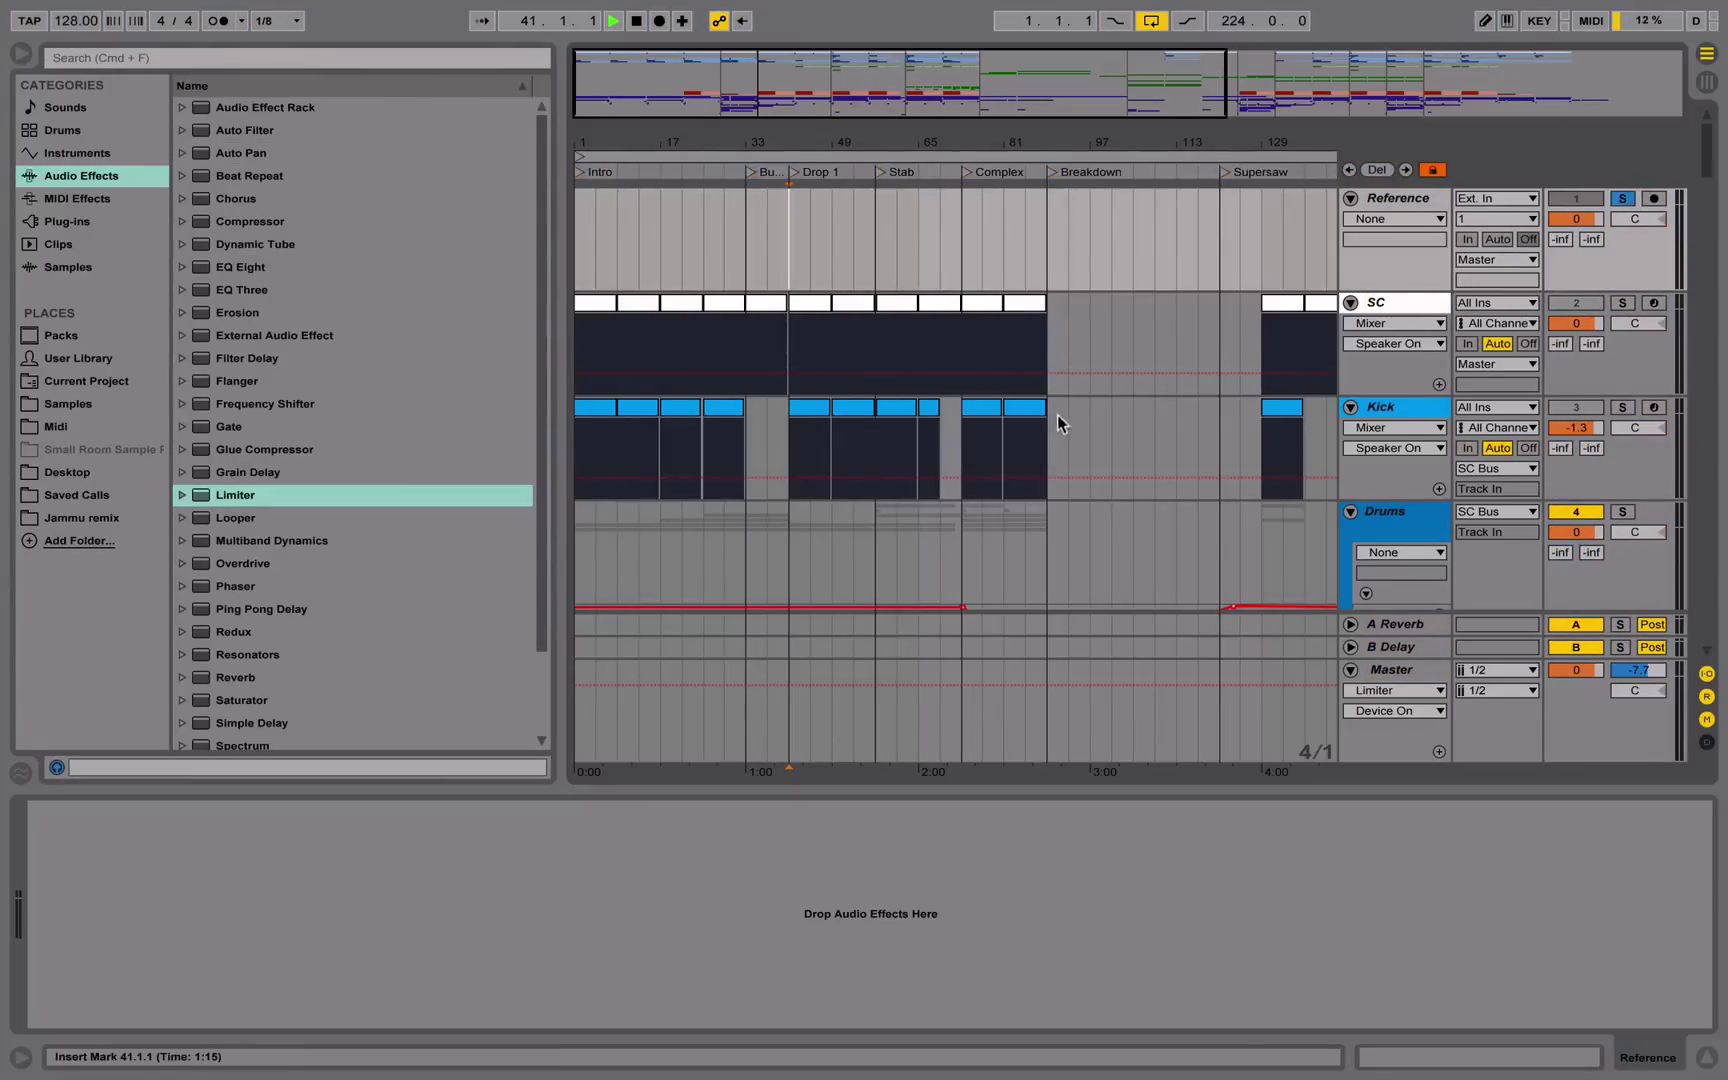
pyautogui.press('8')
# Show the Master track's devices and look into the Waves plug-in folder in the browser
pyautogui.click(1420, 675)
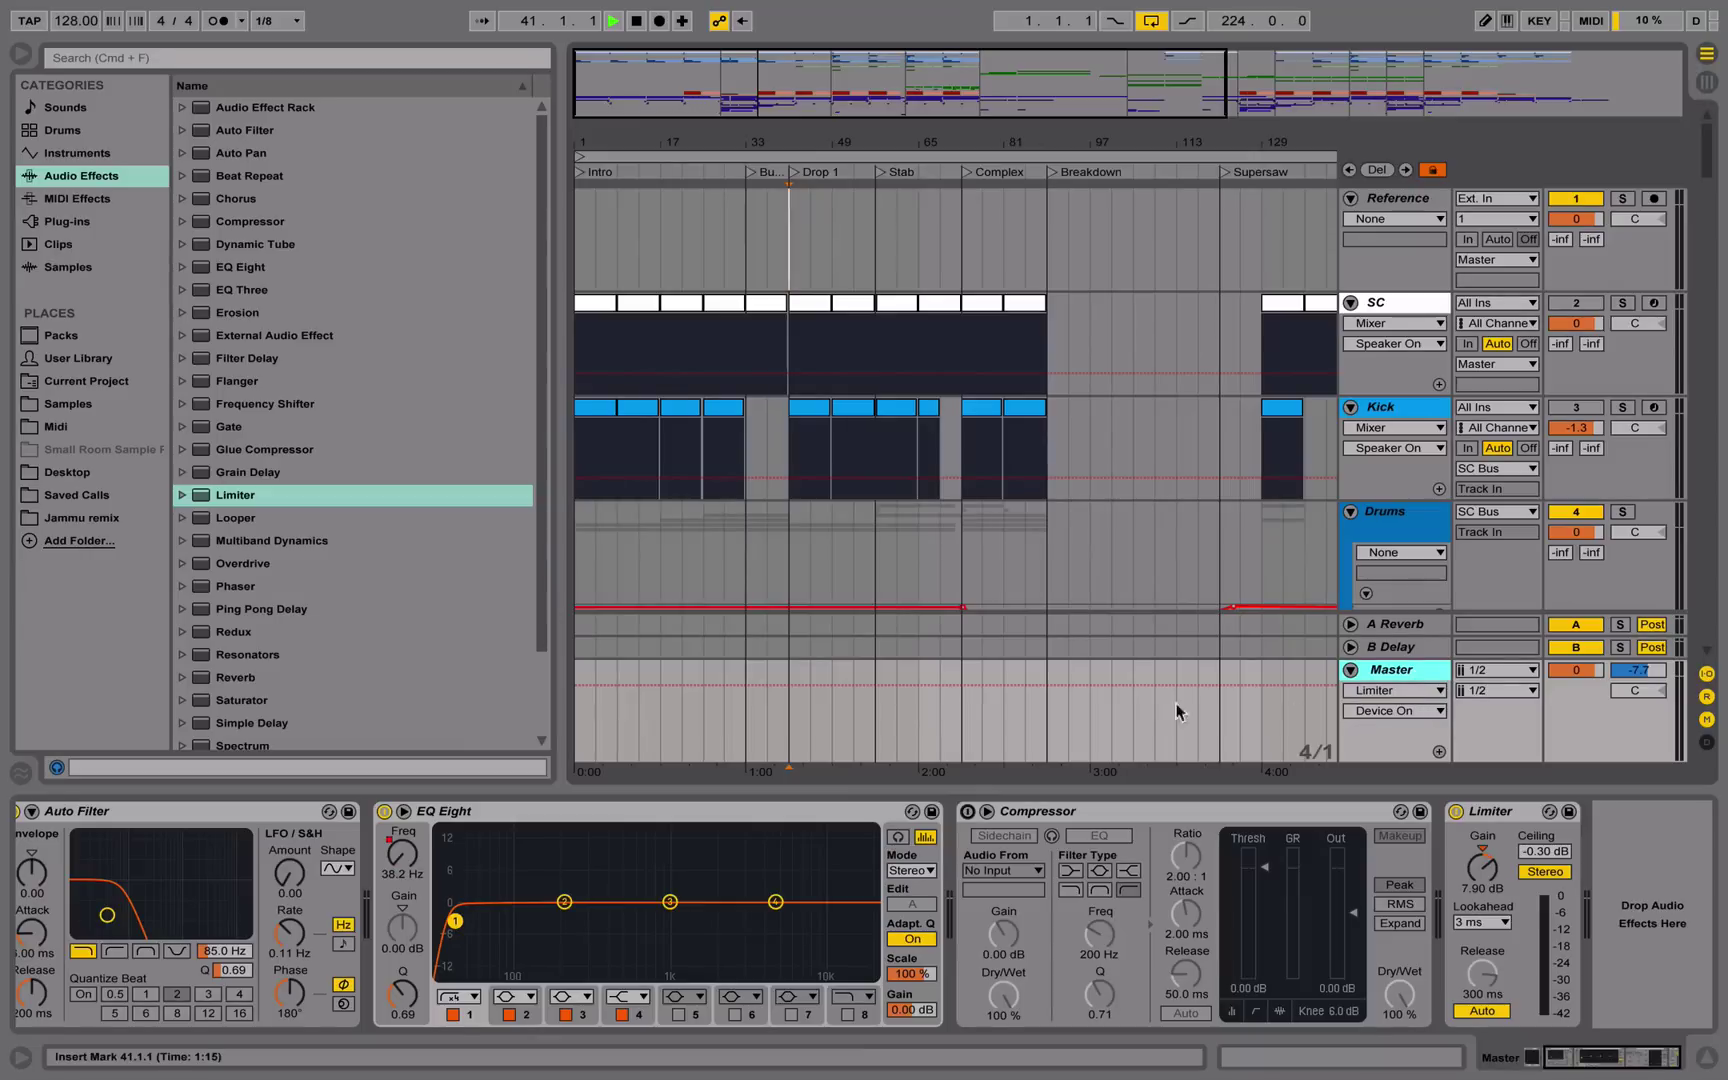
pyautogui.click(100, 221)
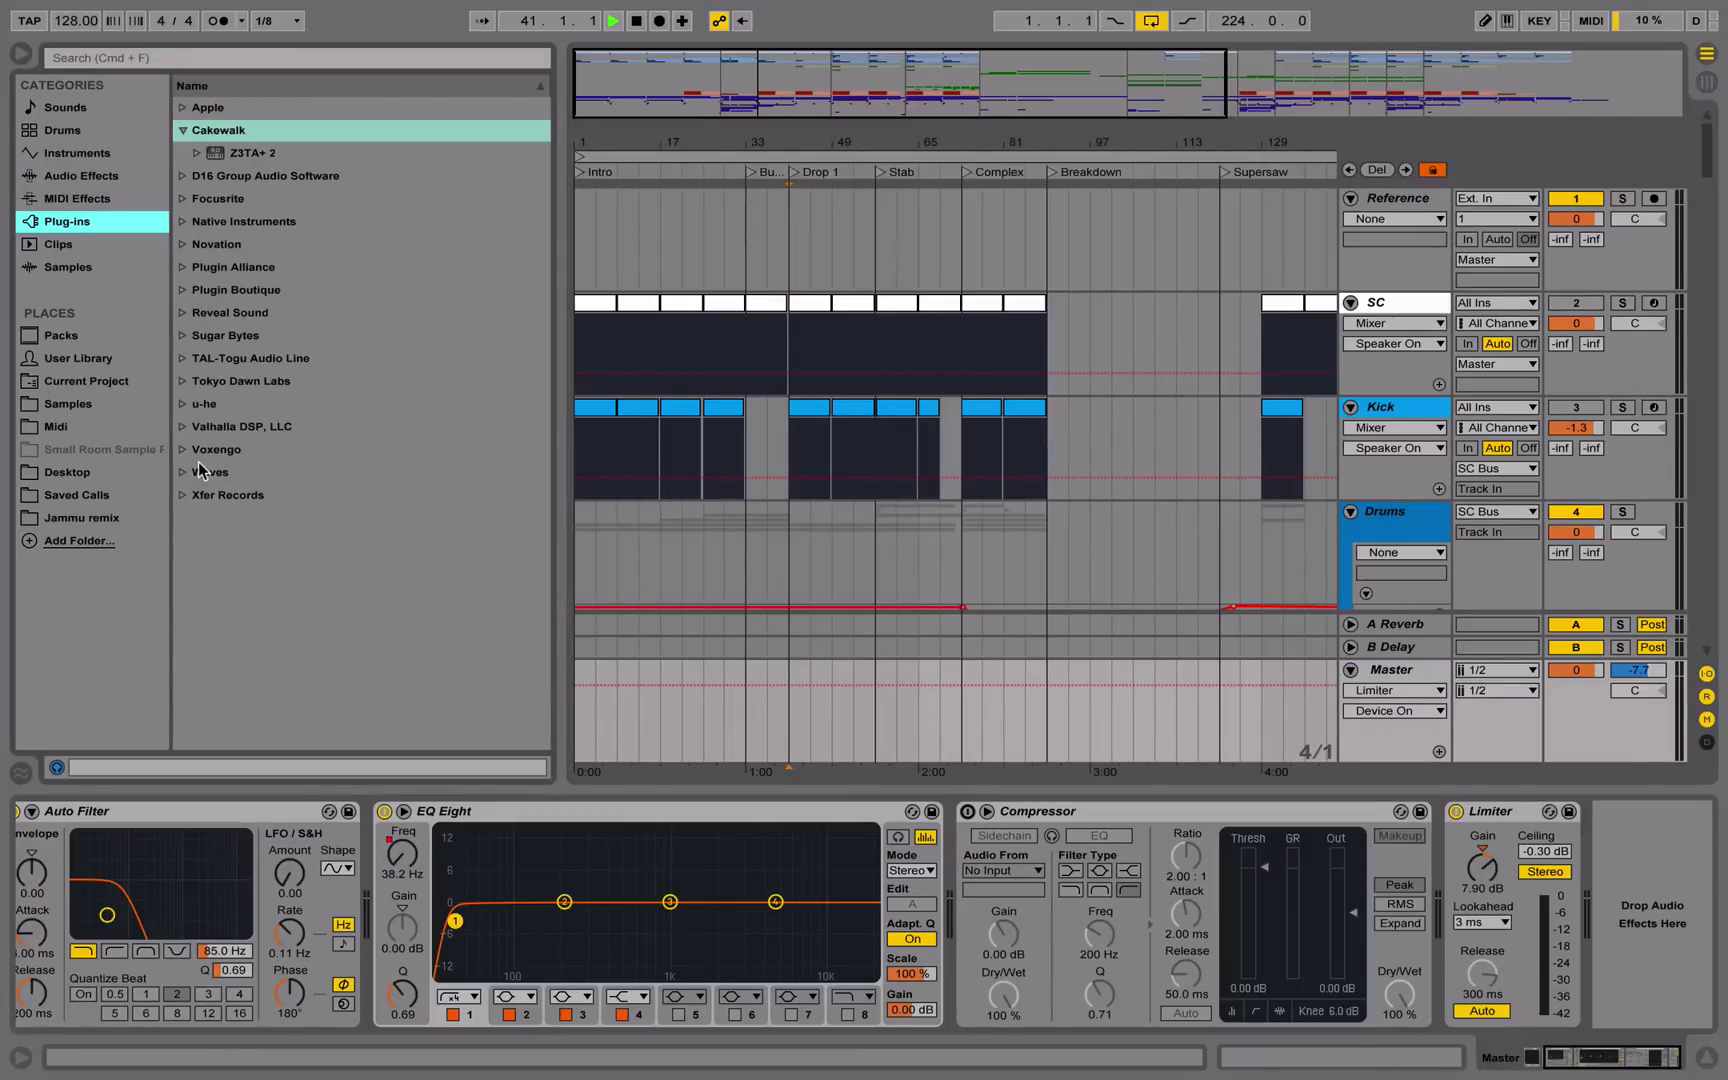
pyautogui.click(184, 472)
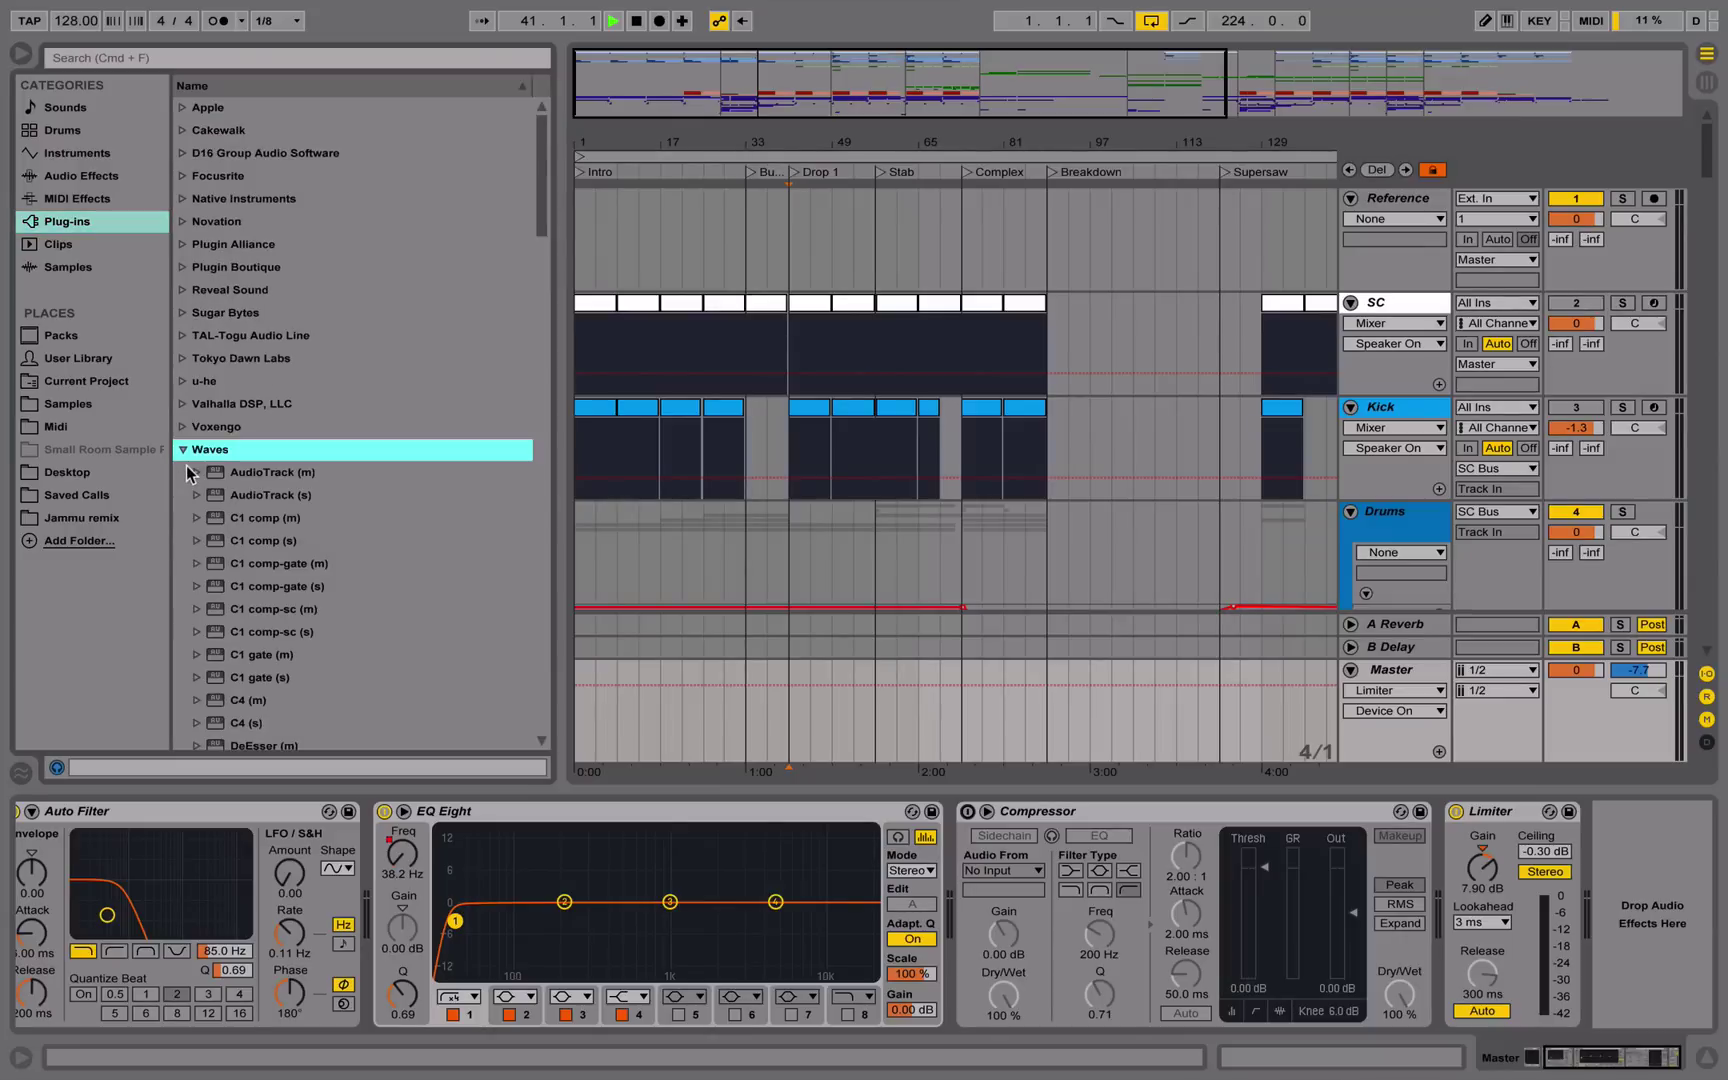
pyautogui.click(184, 452)
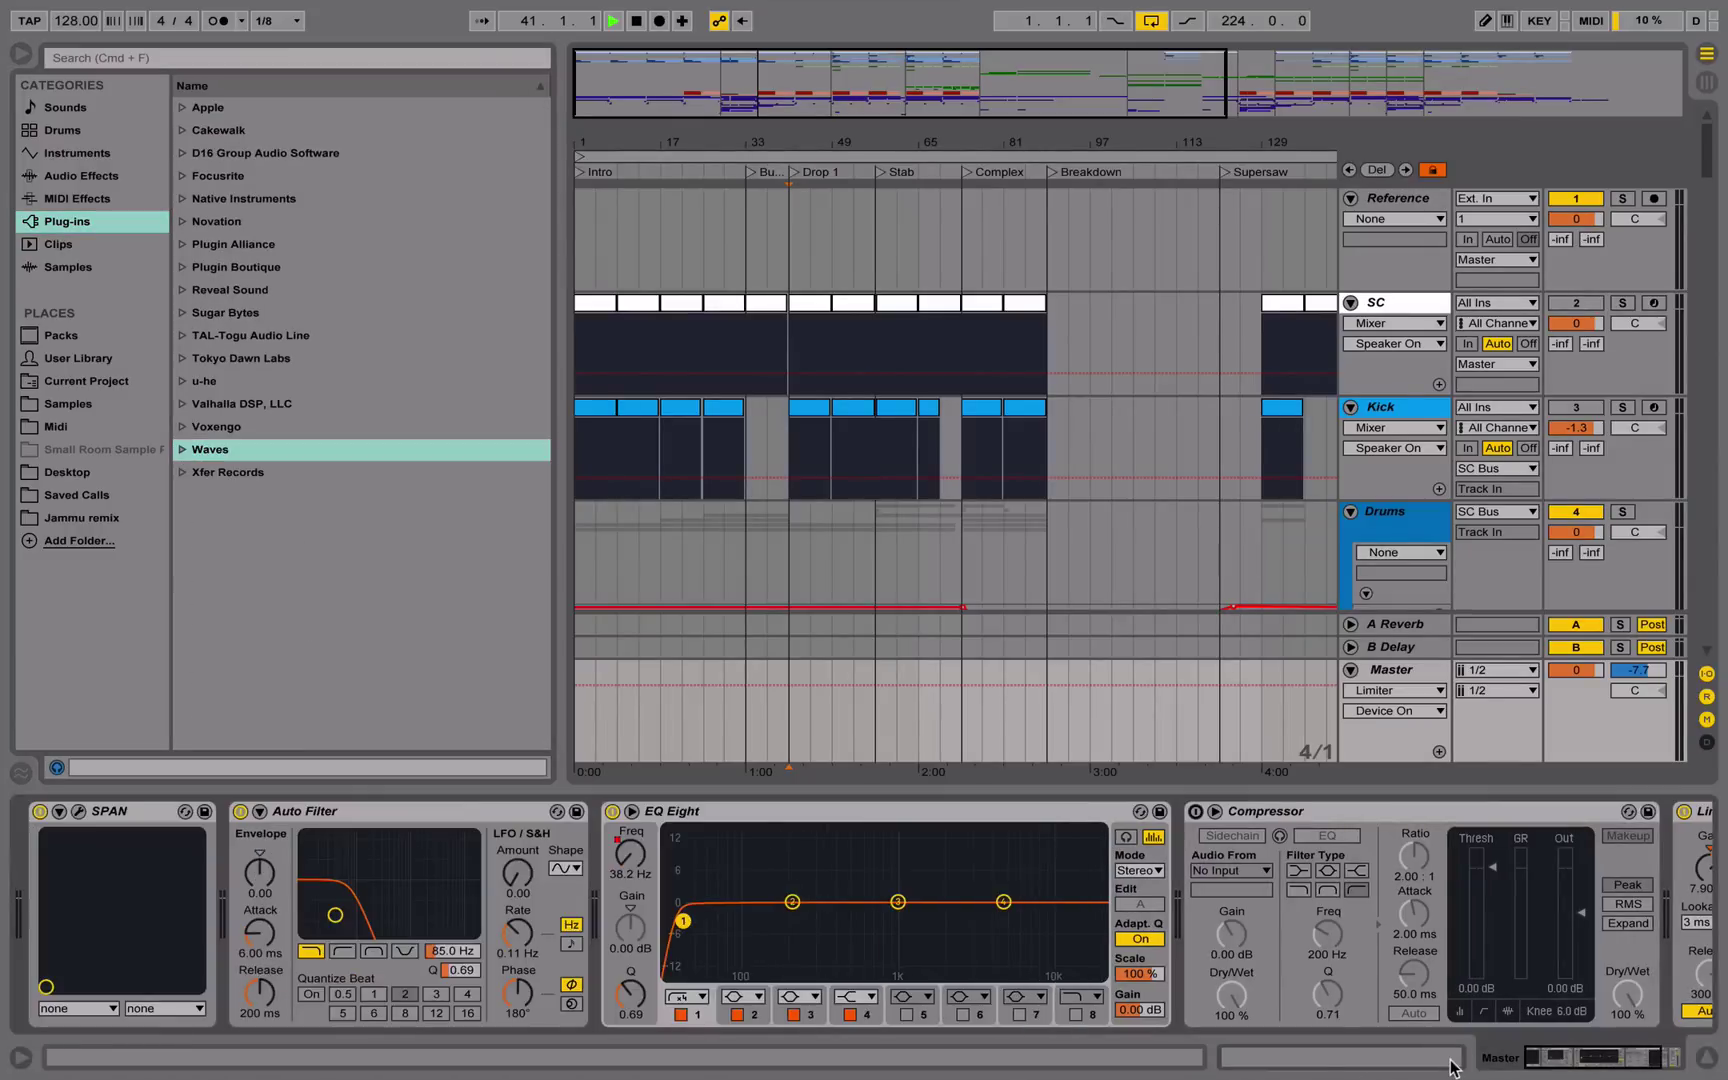
# View the SPAN analyzer window on the Master track, close it, and hide the browser, keeping the Master track selected
pyautogui.click(78, 811)
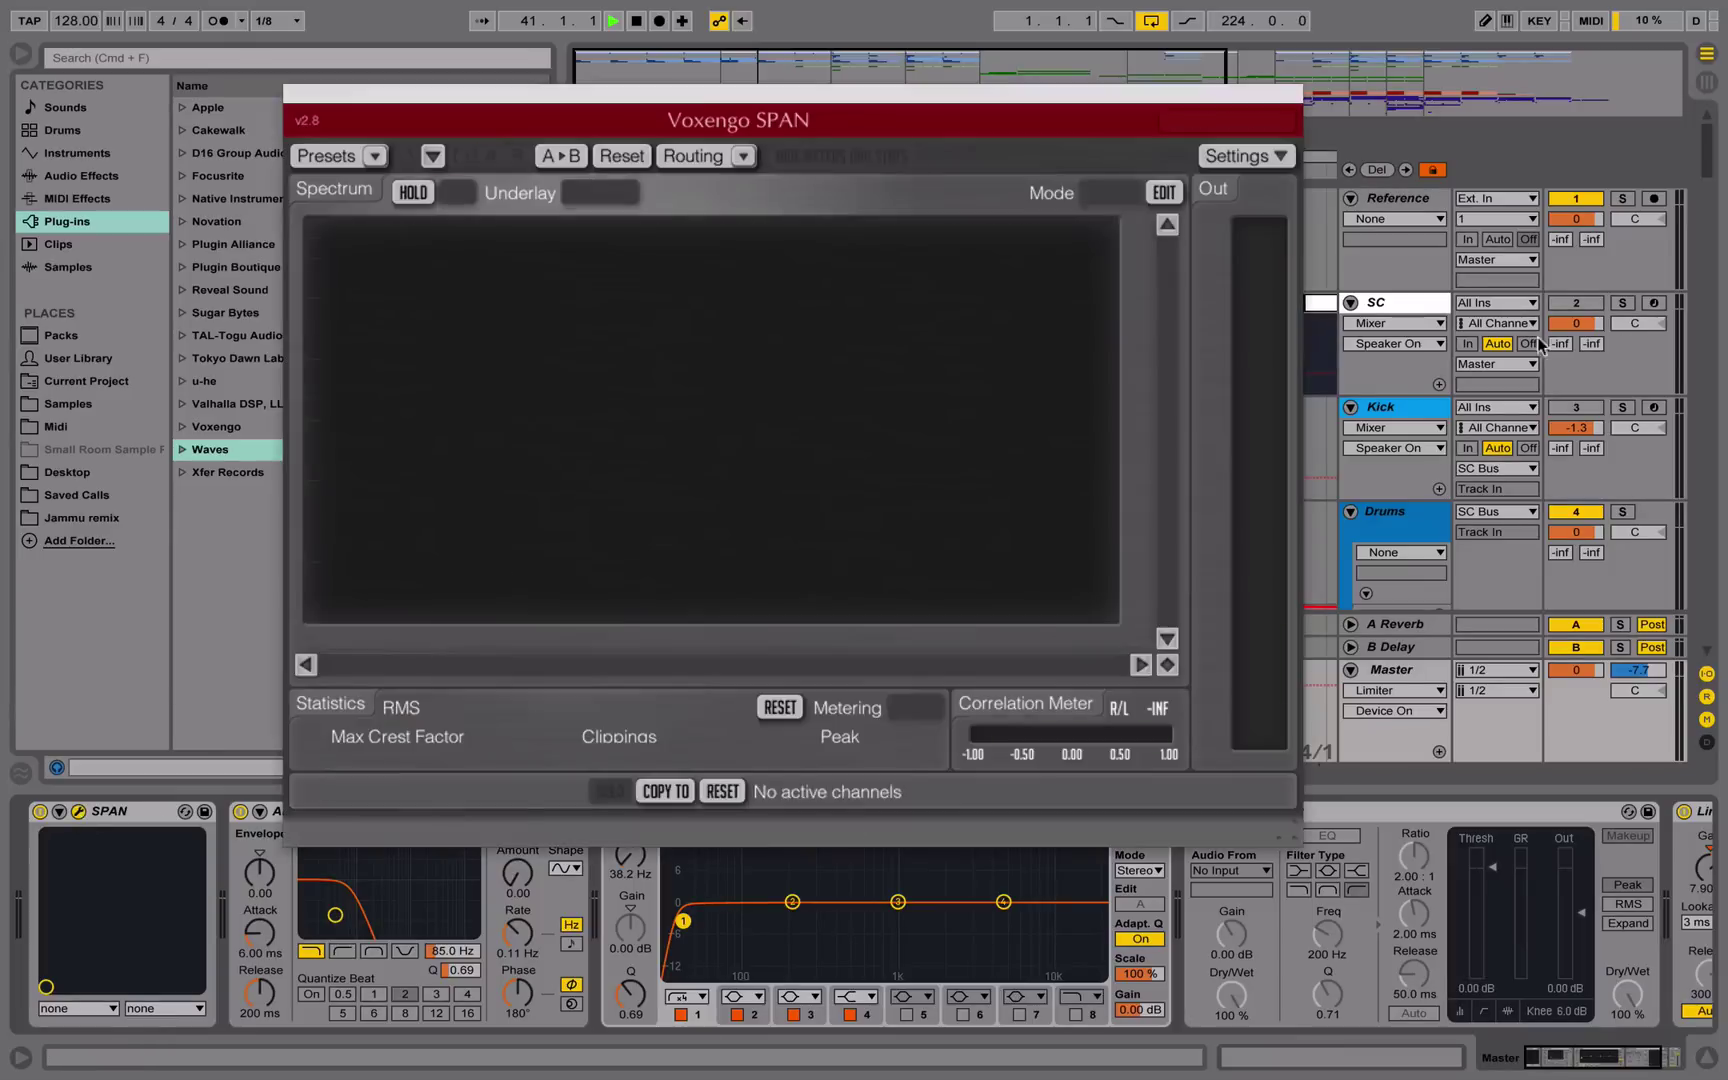
pyautogui.click(296, 94)
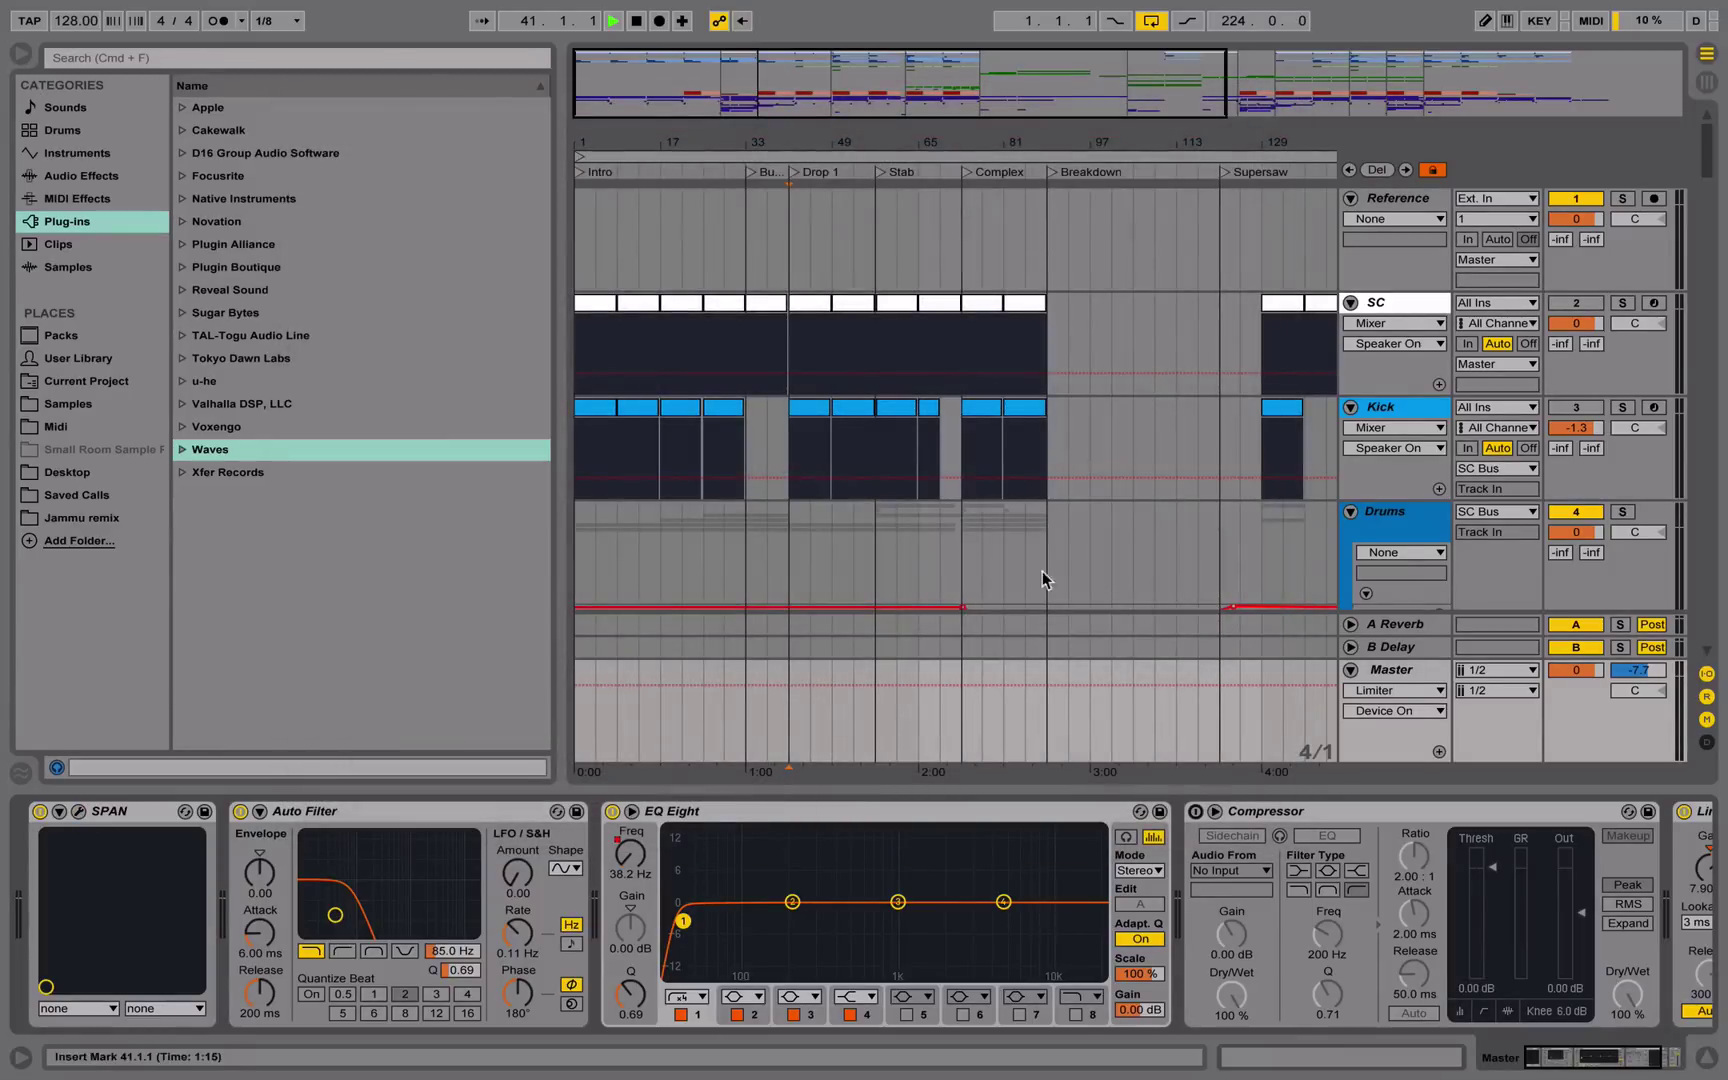
pyautogui.click(20, 54)
pyautogui.scroll(-10, 987, 418)
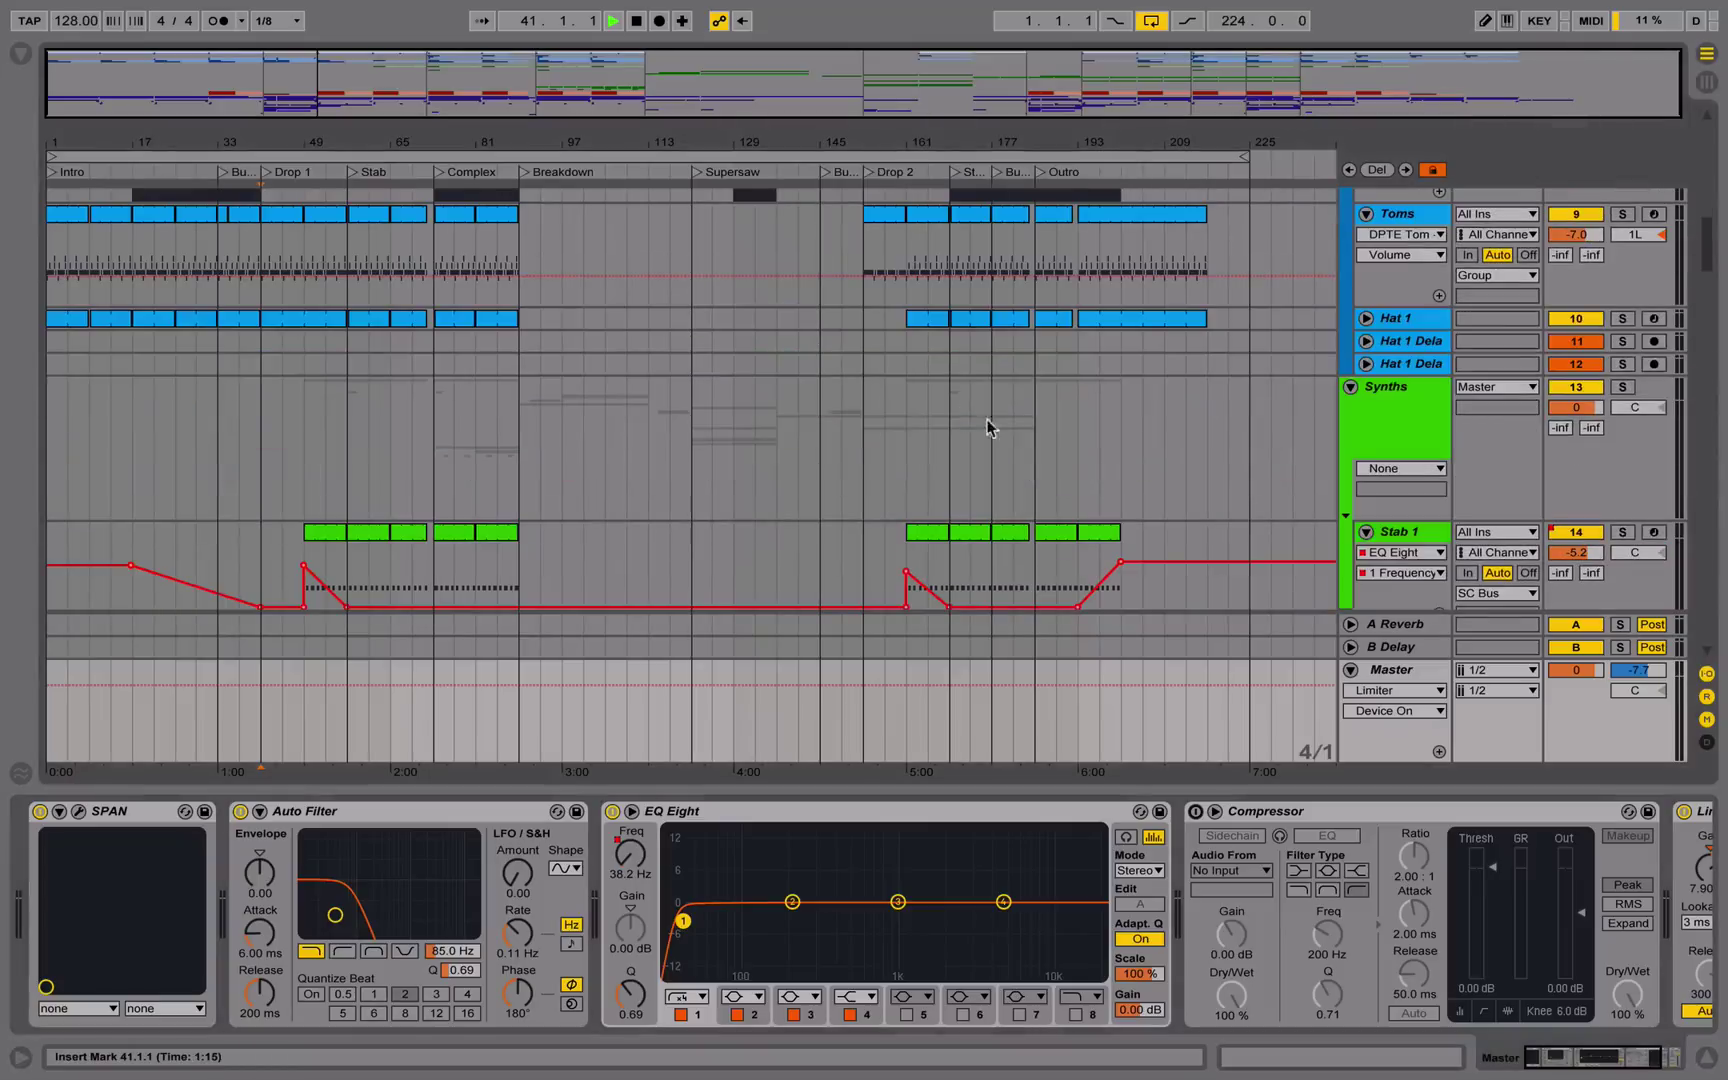
pyautogui.scroll(10, 1090, 456)
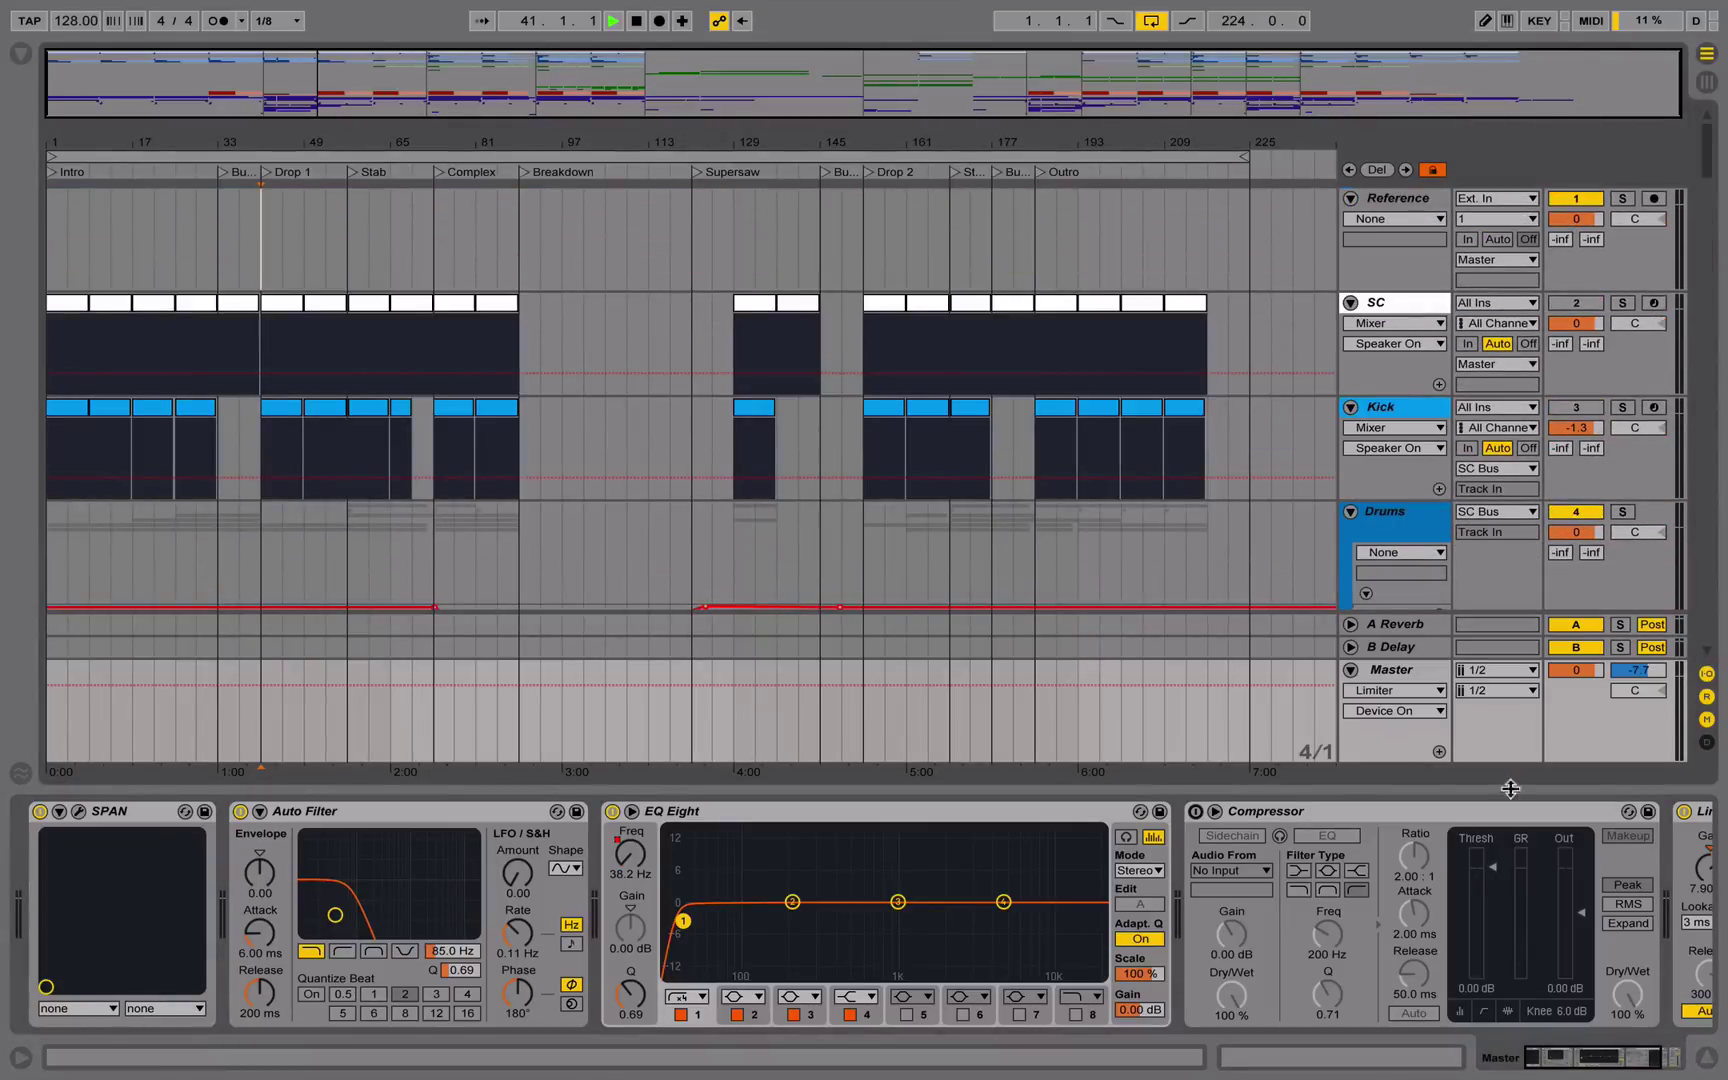
pyautogui.click(1395, 677)
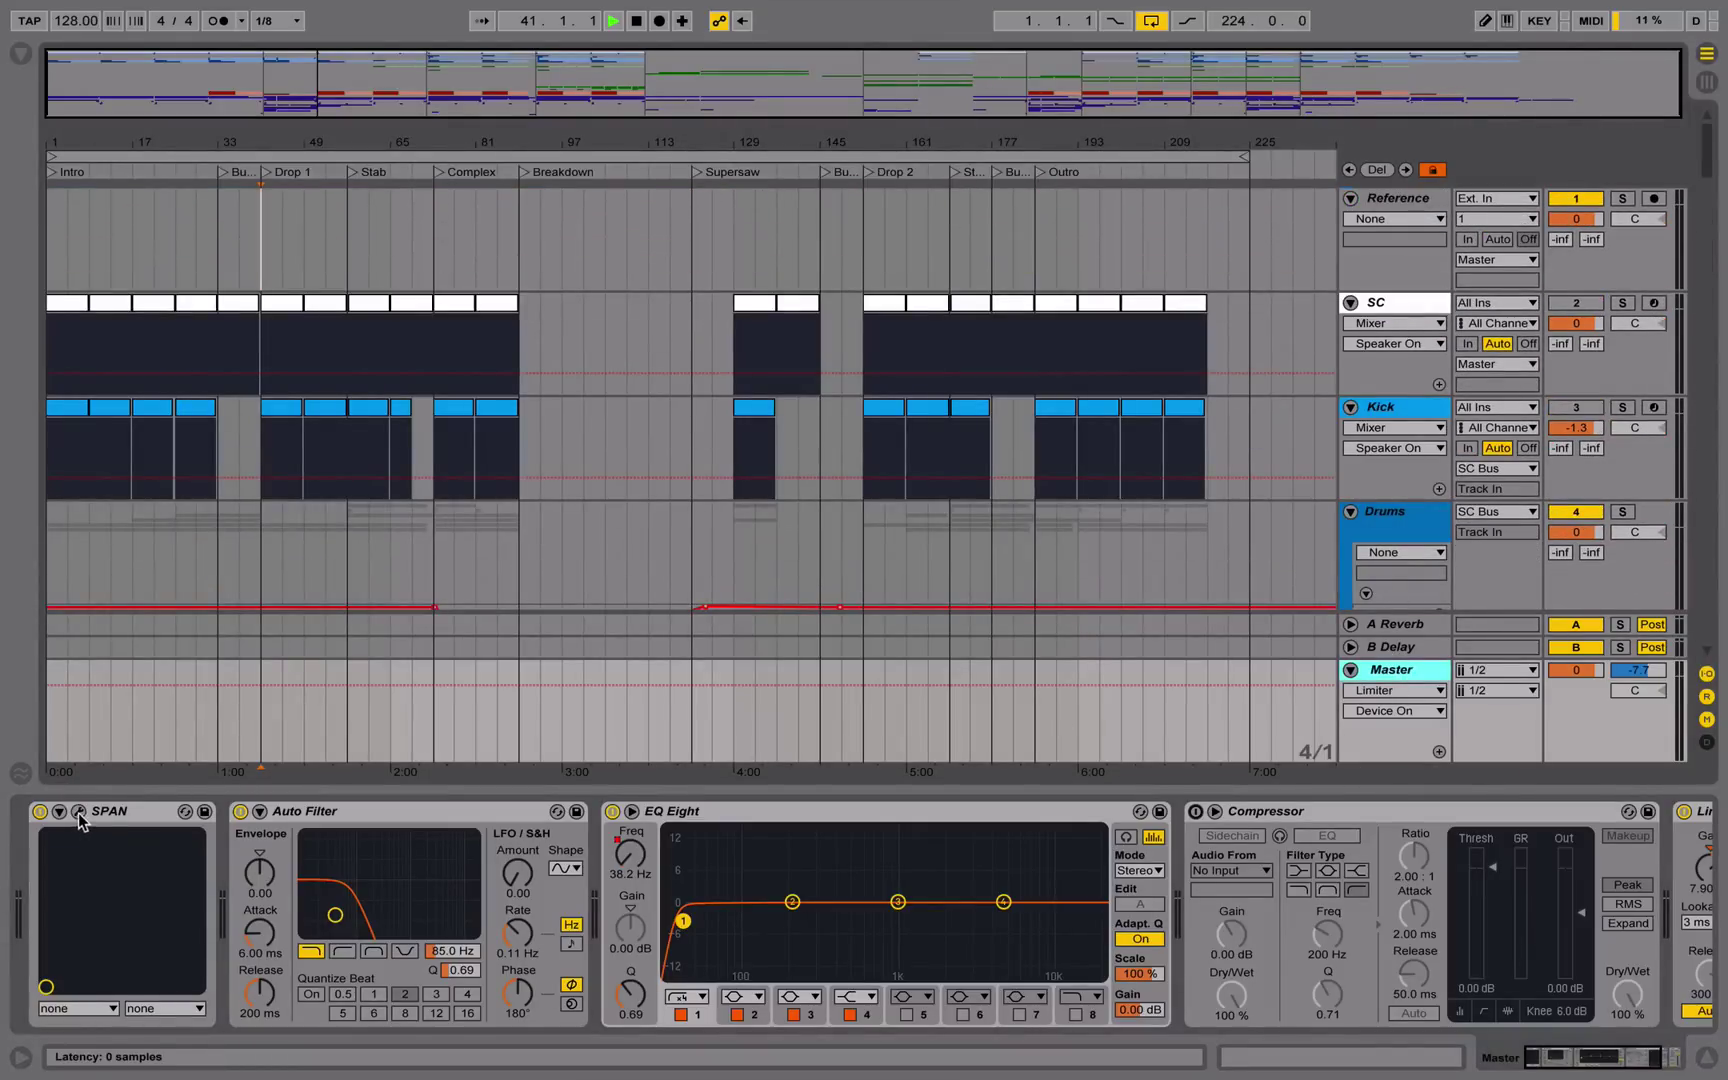
# Enter key mapping mode and map the Kick track's selection to computer key 9
pyautogui.click(1541, 21)
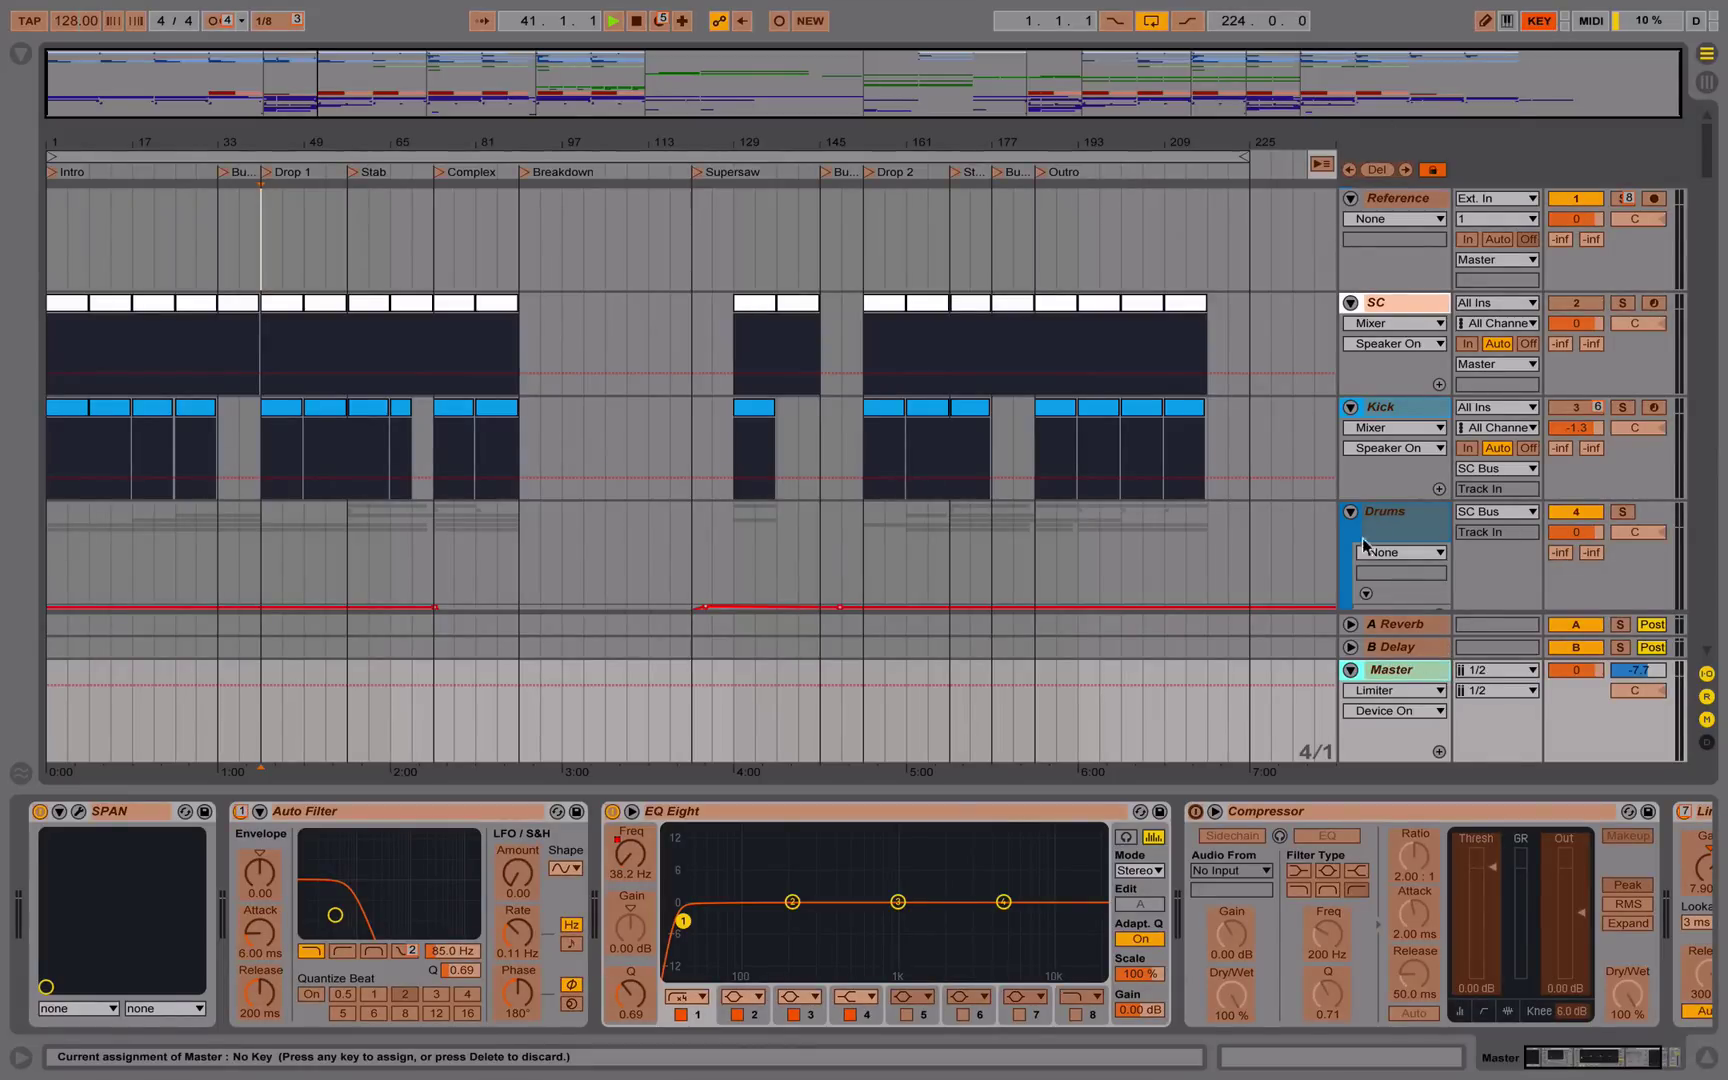
pyautogui.click(1395, 410)
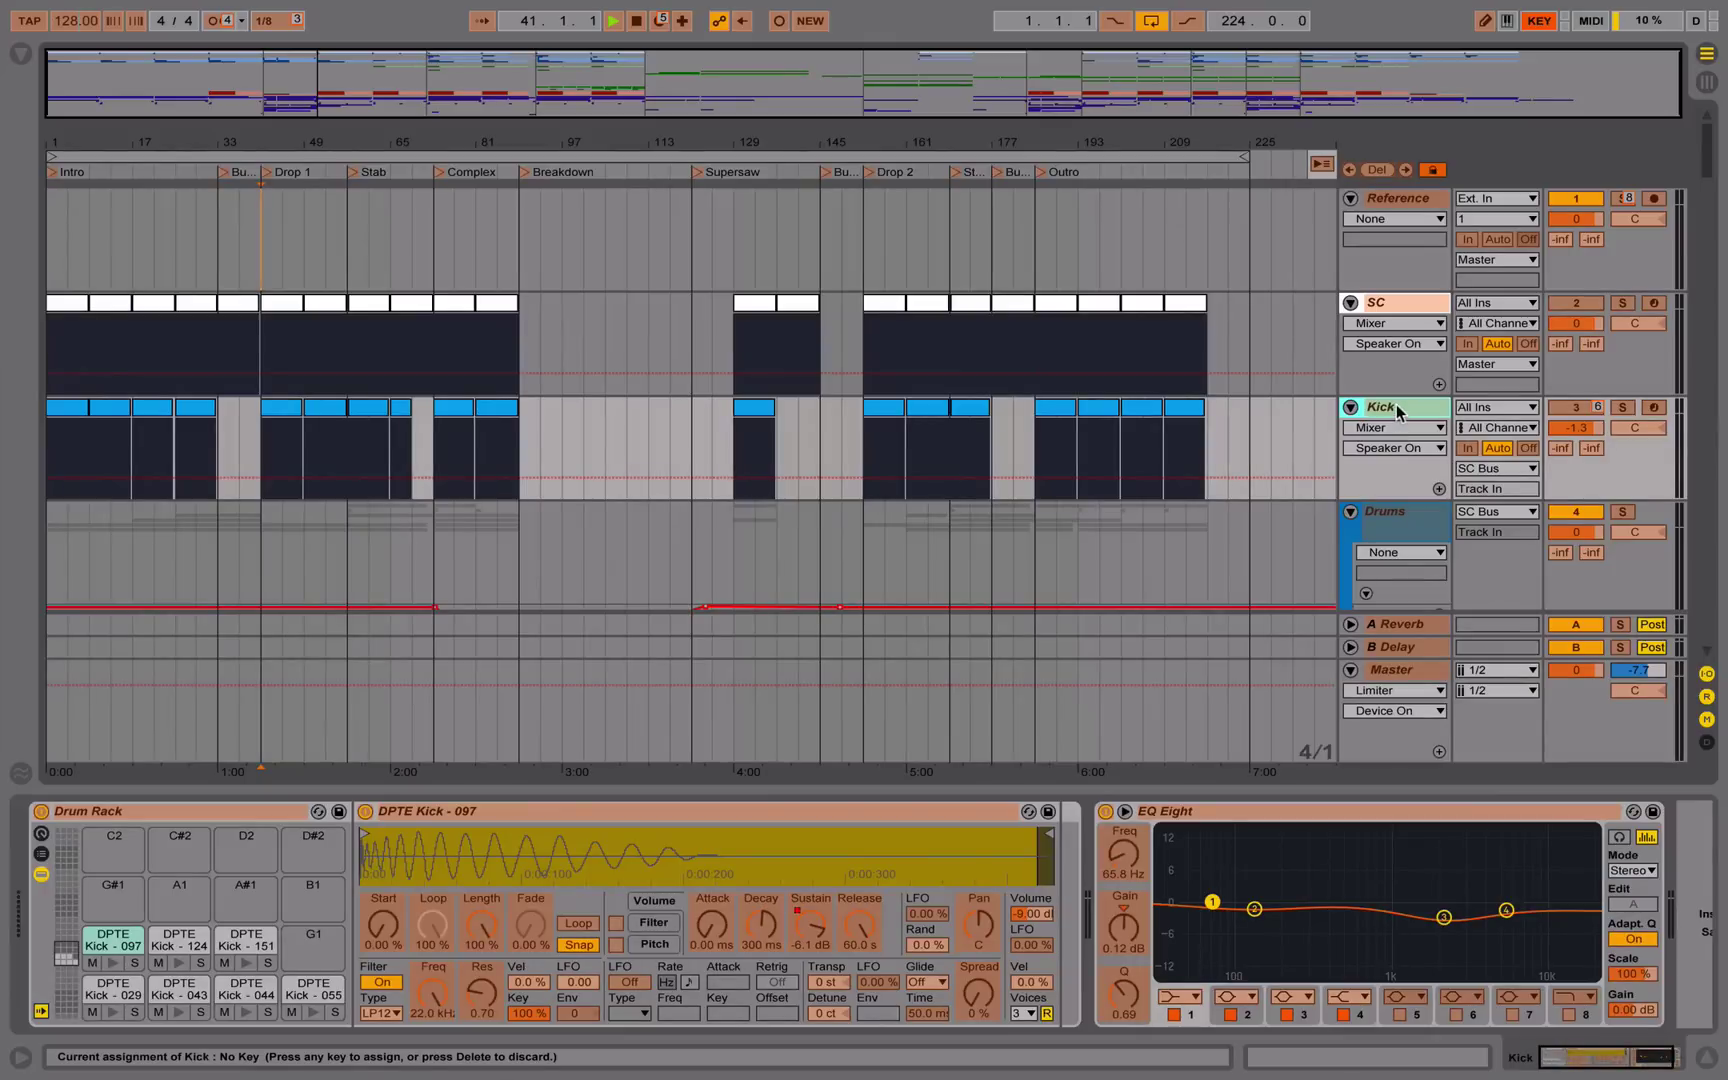
pyautogui.press('8')
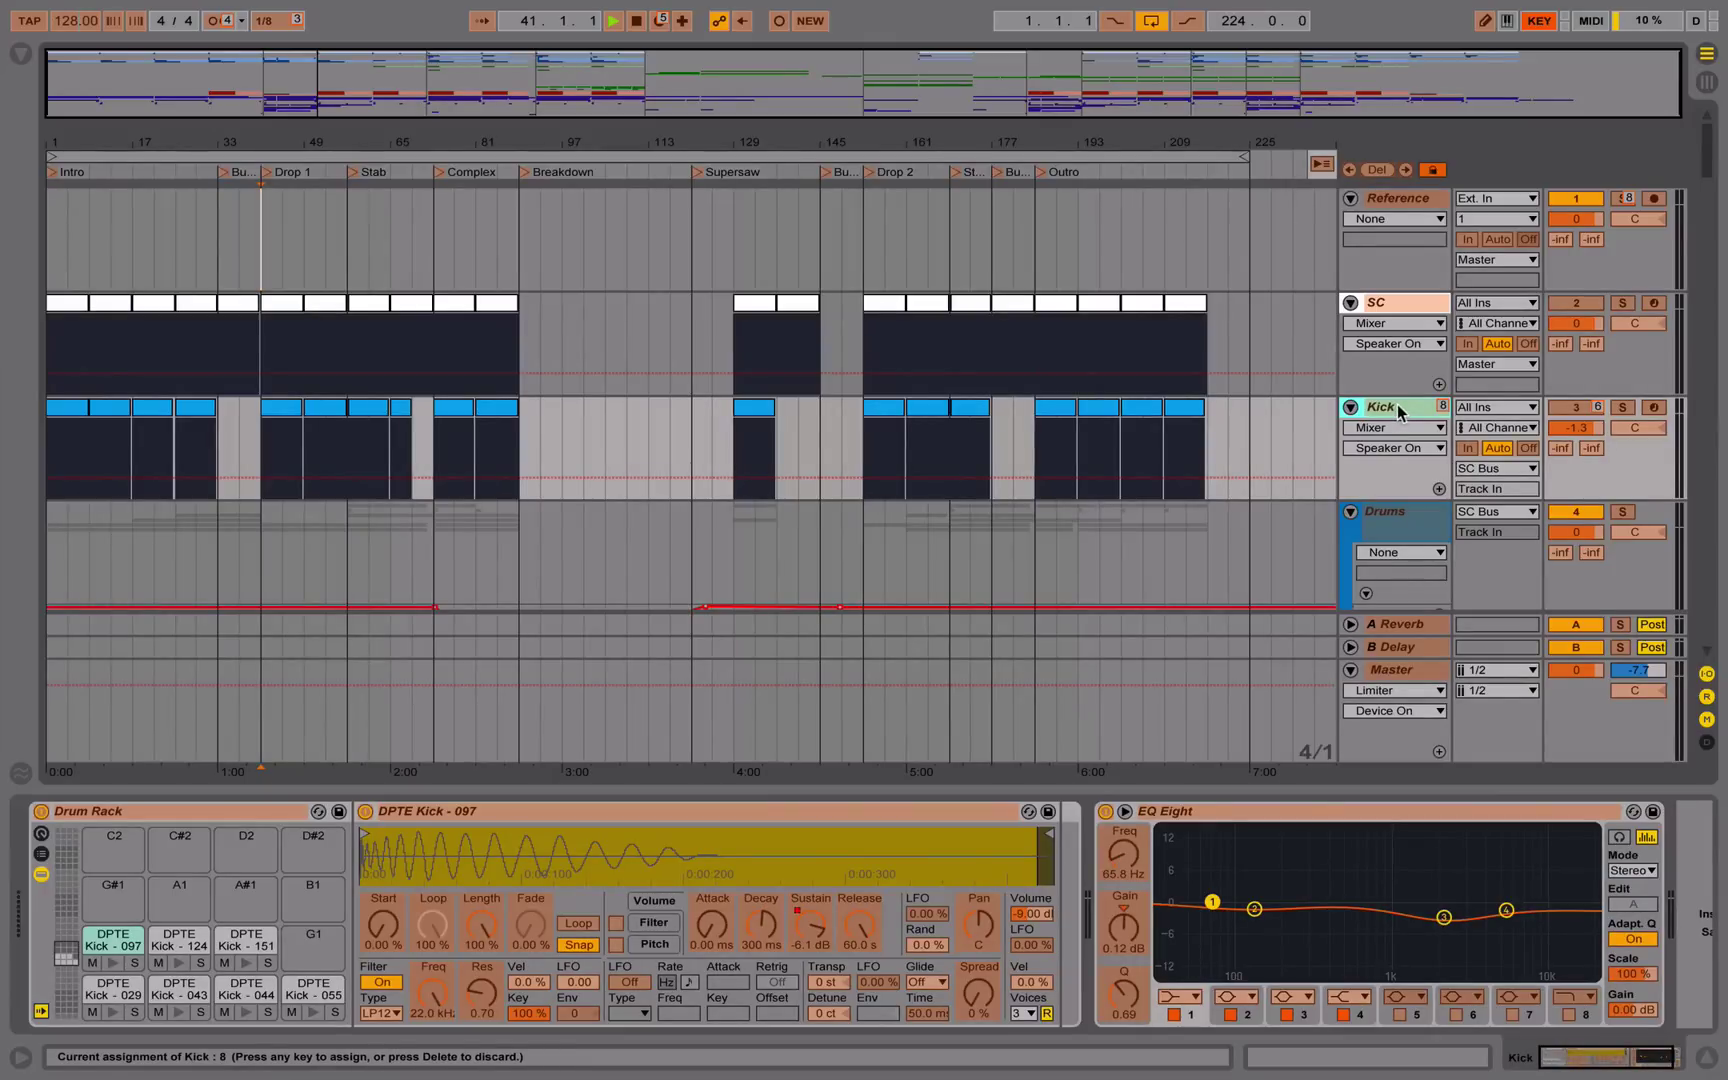
pyautogui.press('9')
pyautogui.click(26, 56)
pyautogui.click(29, 60)
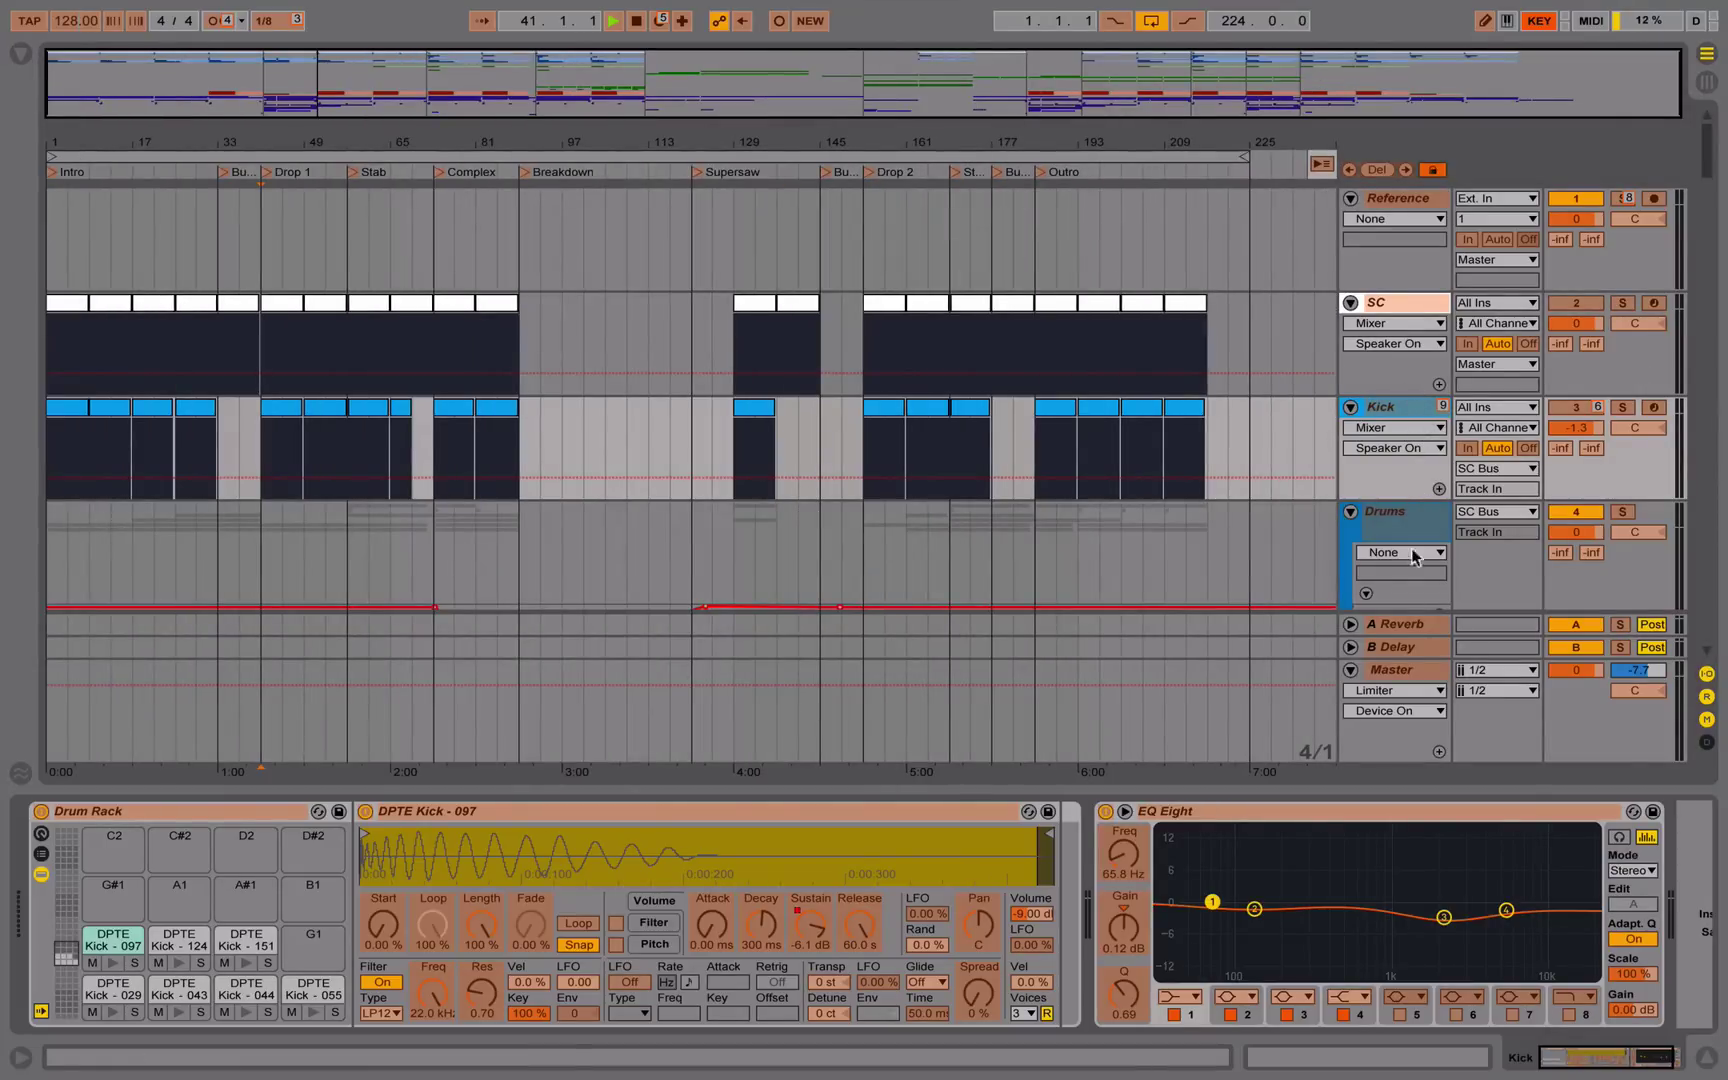
# Key-map the Master track's selection to computer key 0 and leave mapping mode
pyautogui.click(1393, 670)
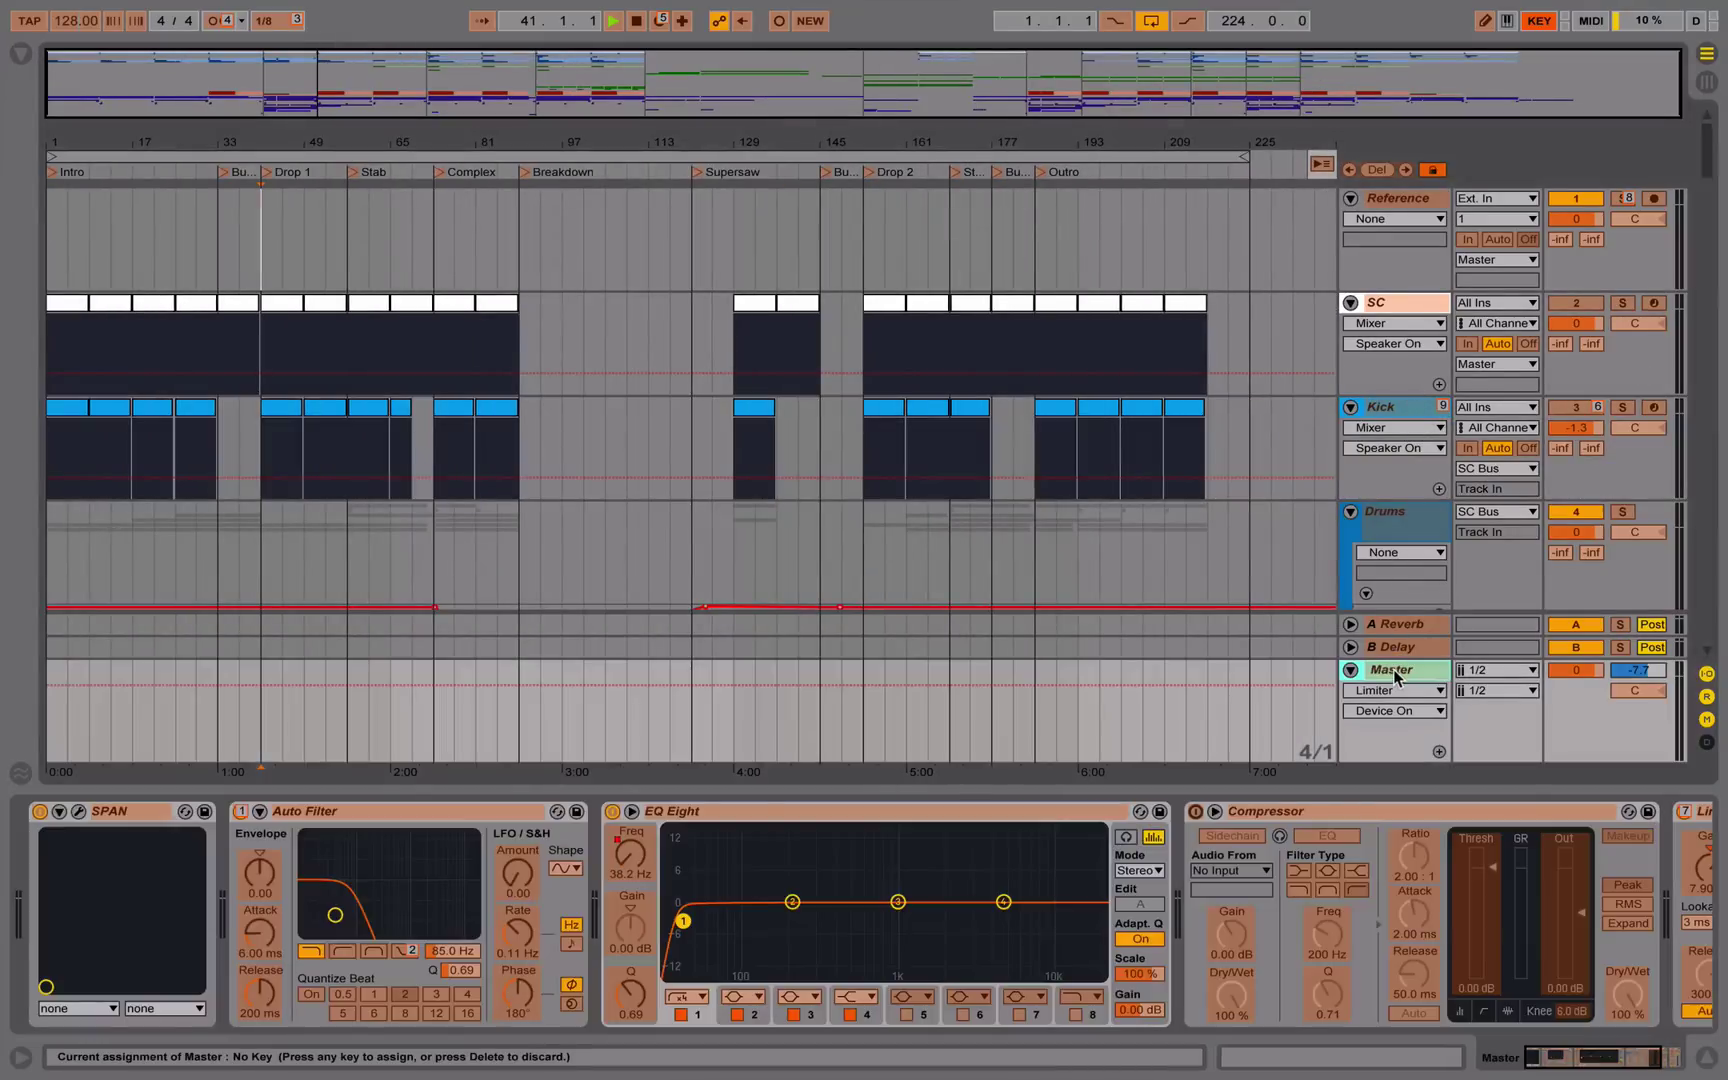
pyautogui.press('1')
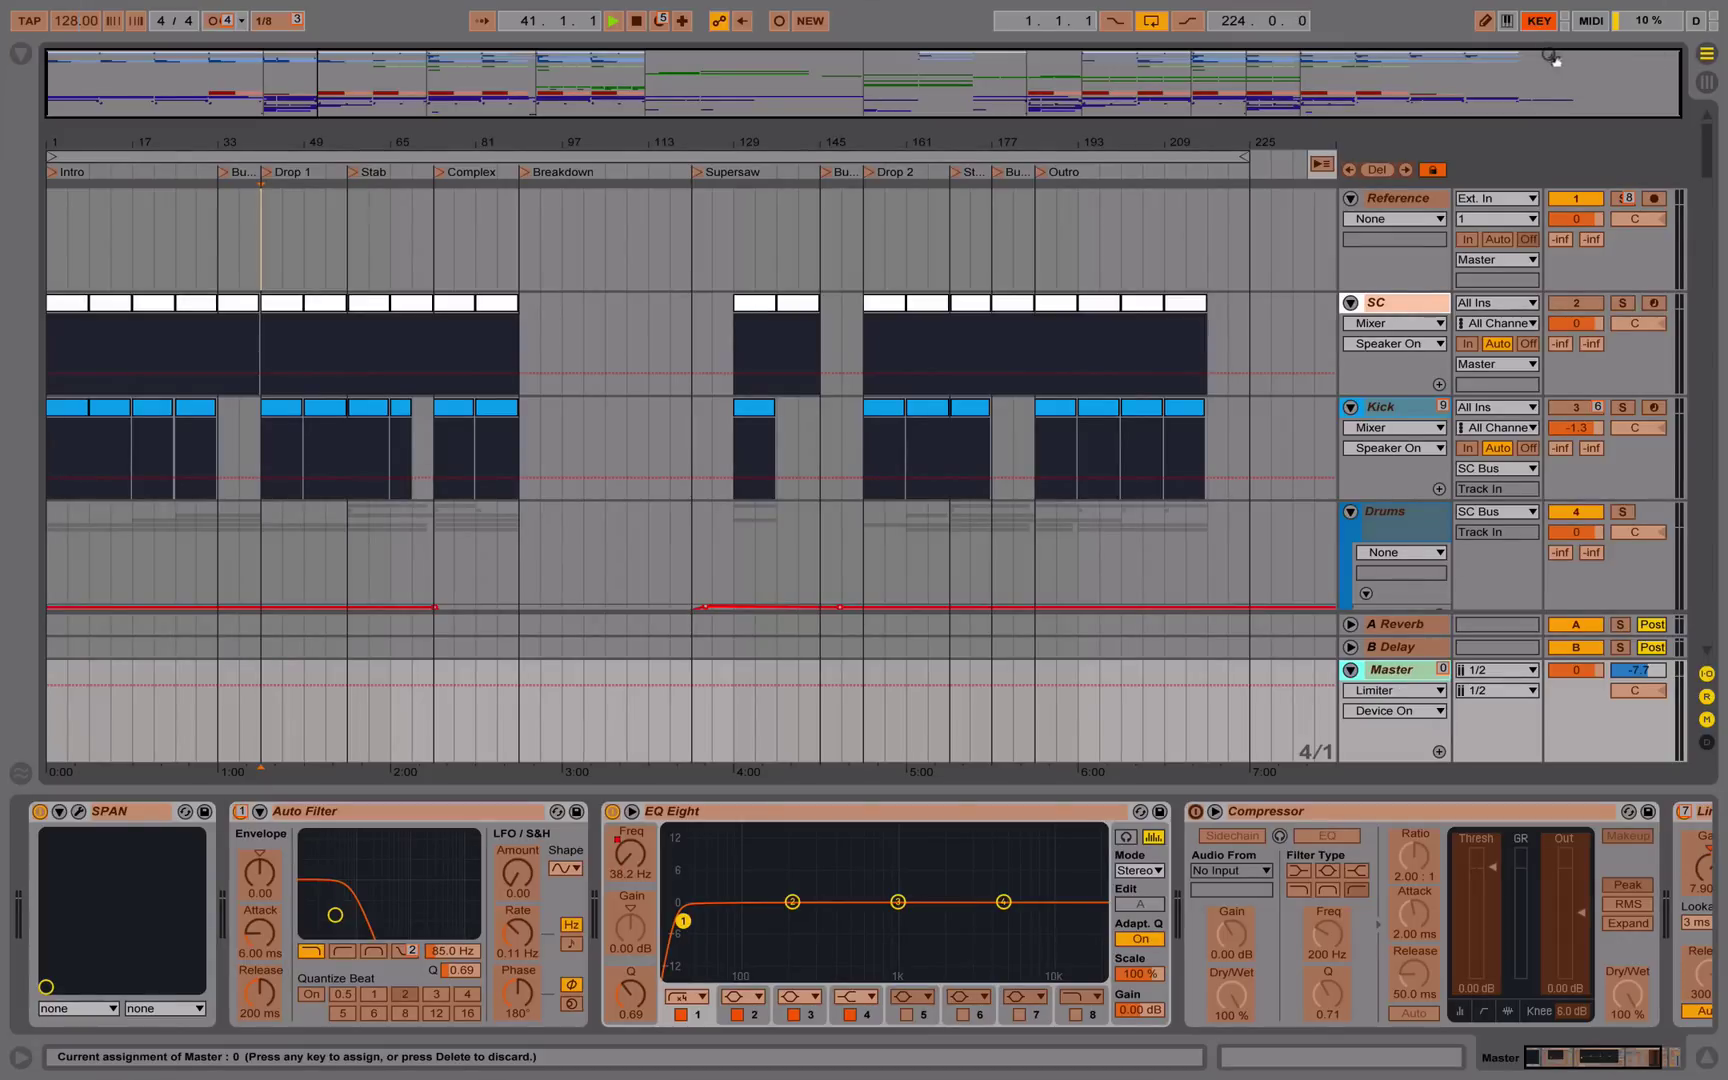
pyautogui.click(1541, 21)
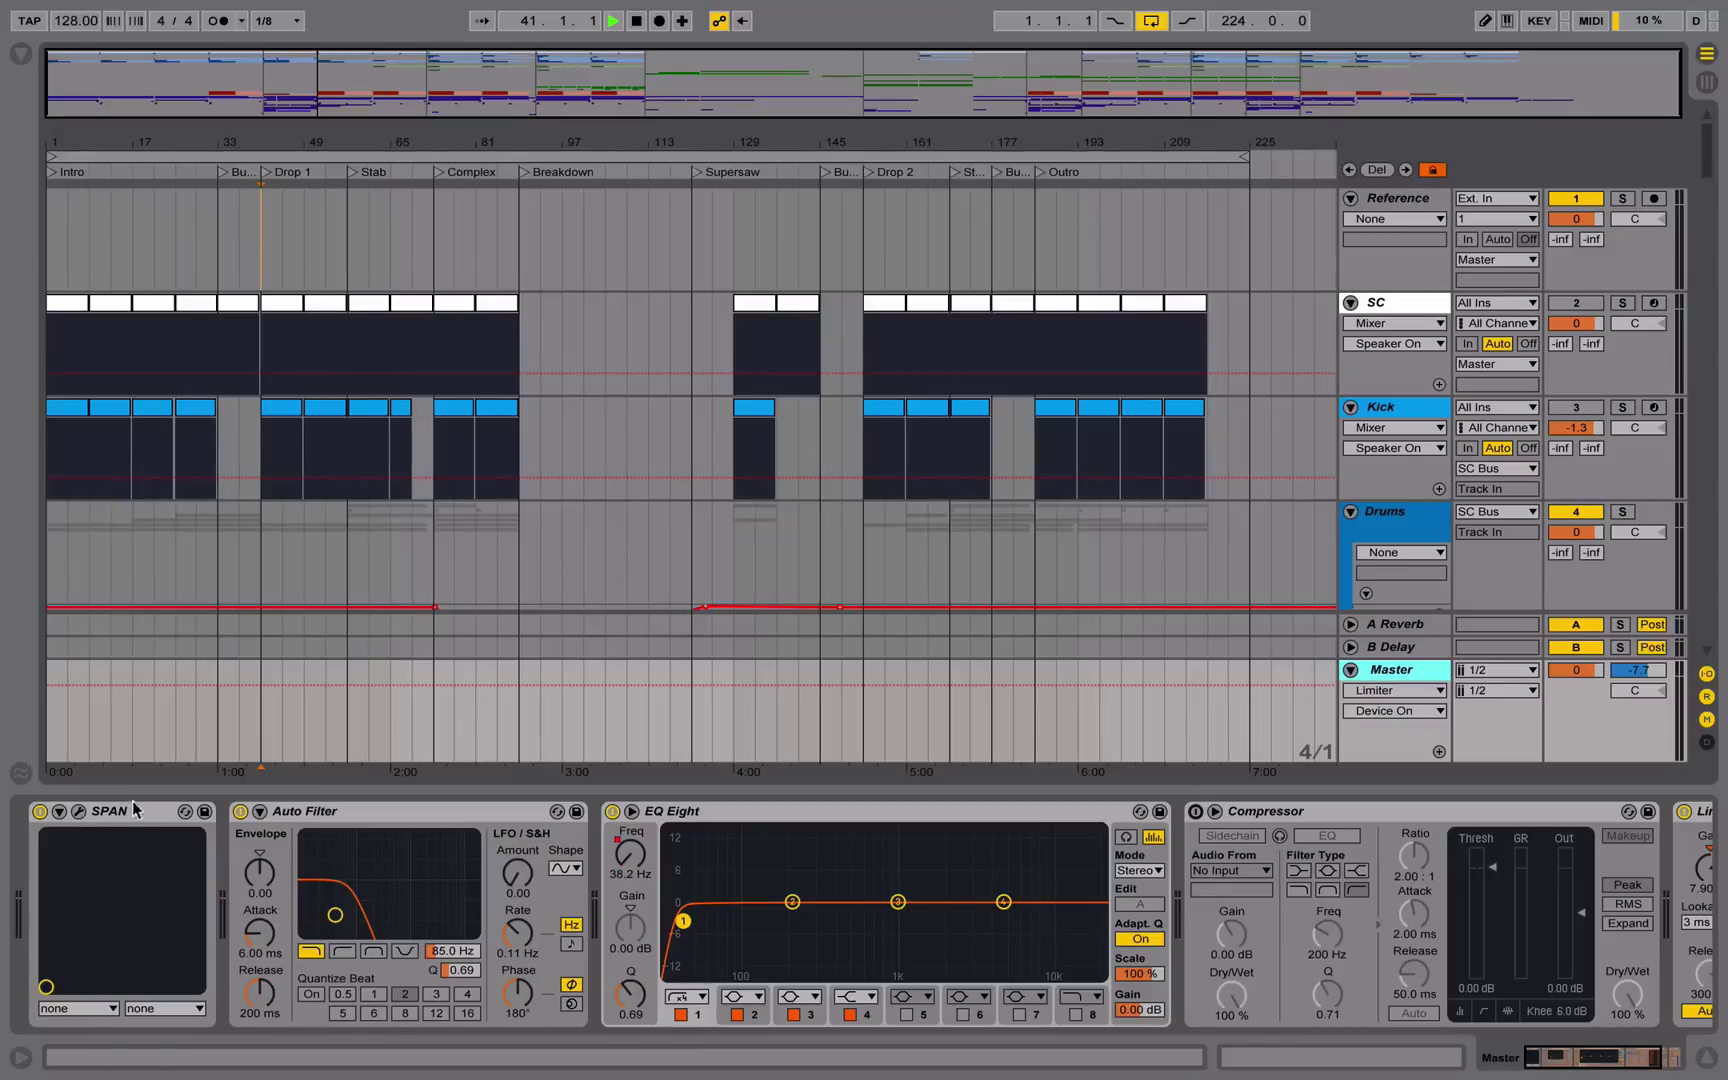
# Open the Master track's SPAN analyzer window and toggle the Auto Filter through its mapped computer key 1
pyautogui.click(78, 811)
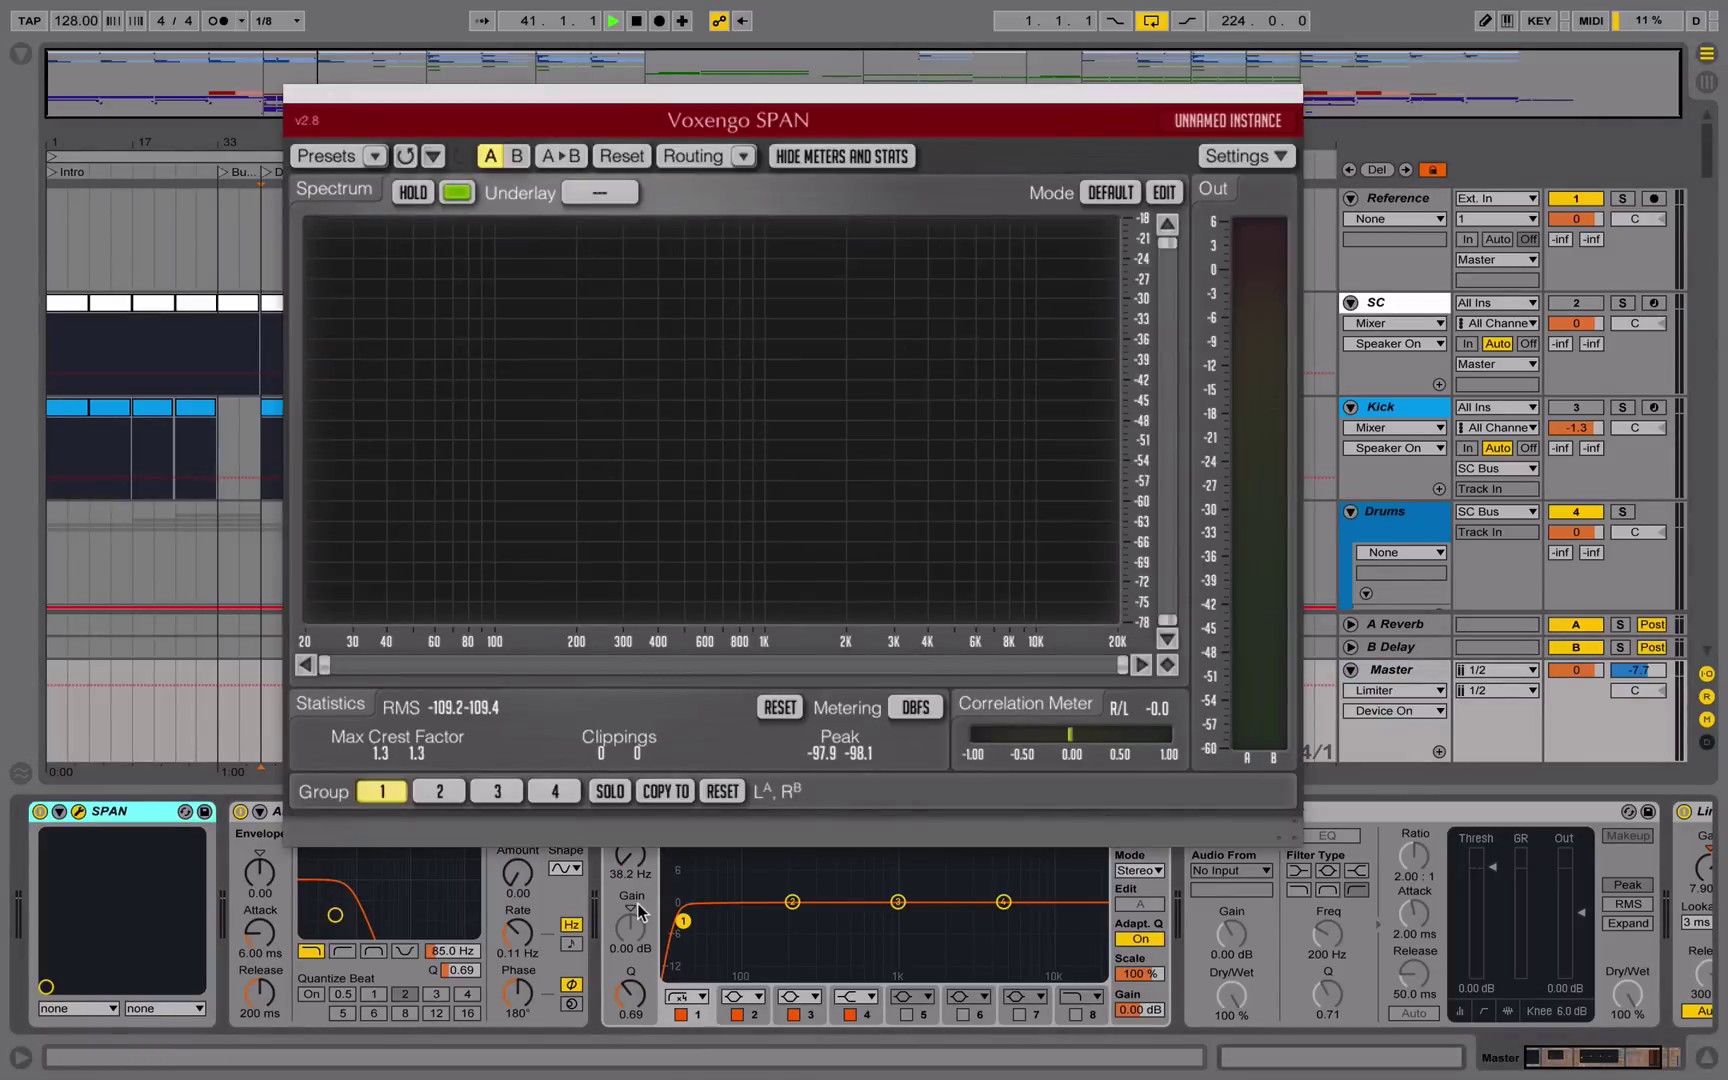
pyautogui.press('1')
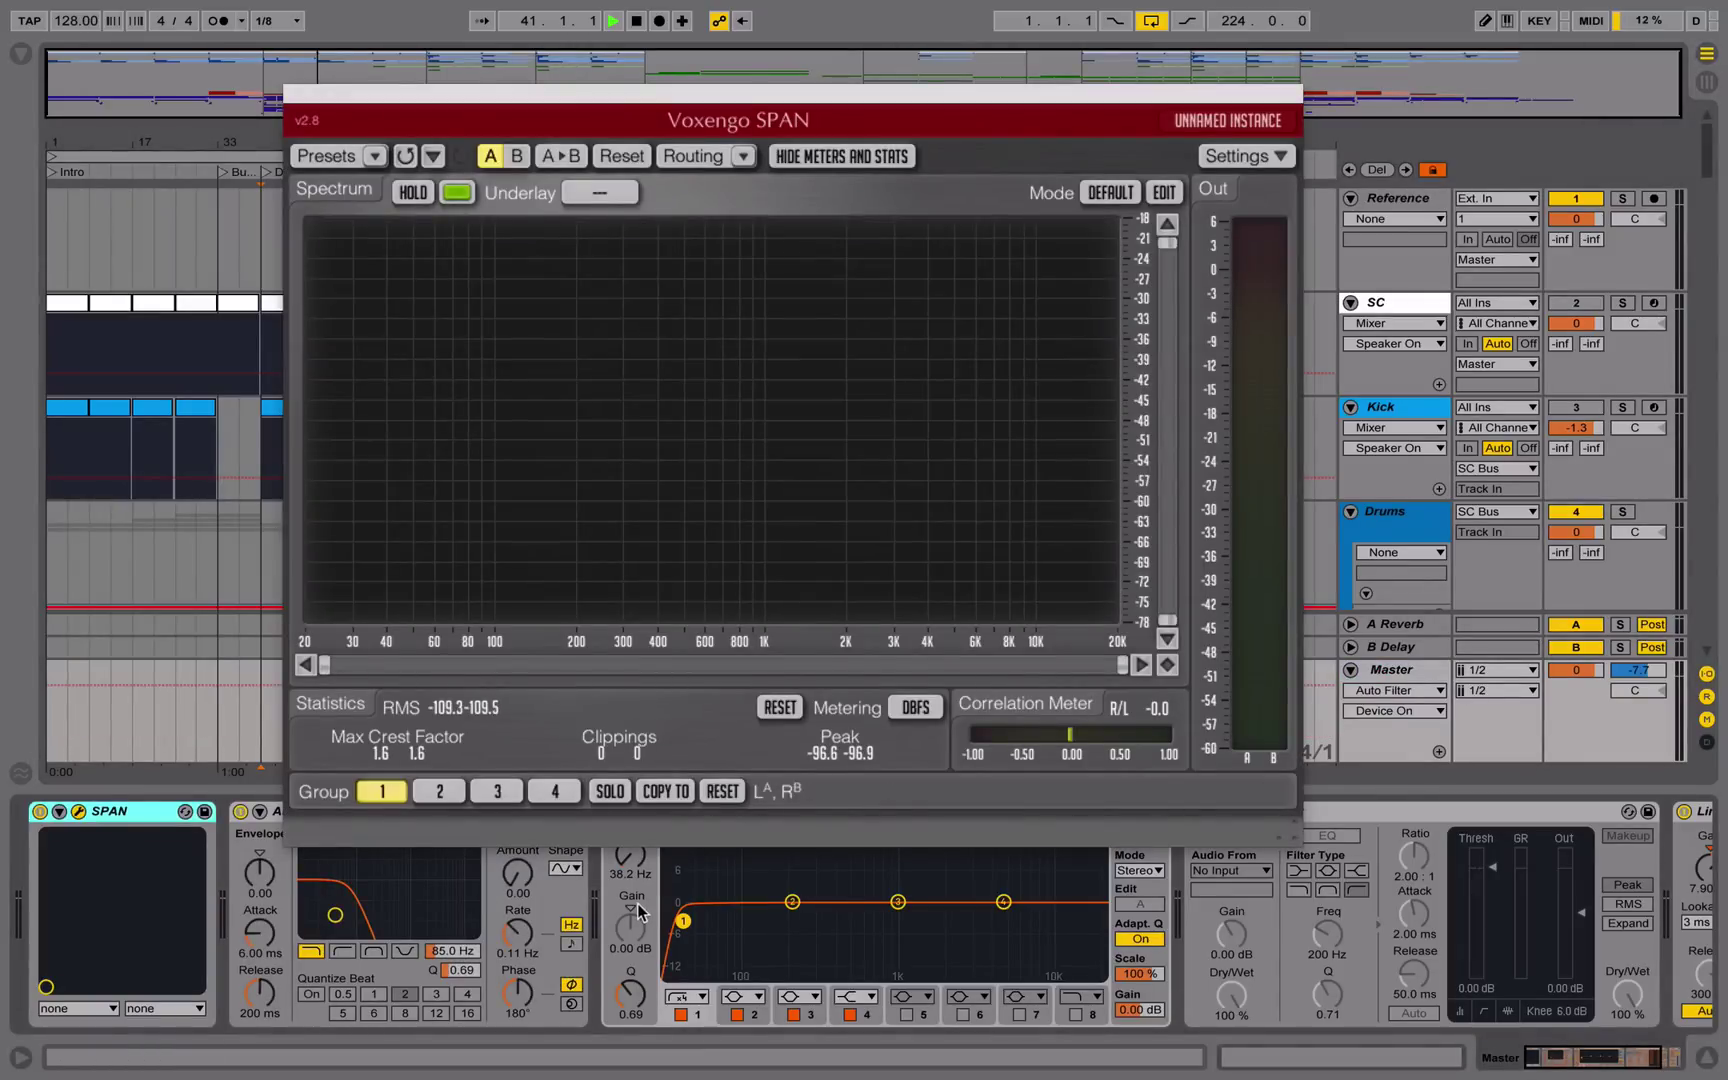